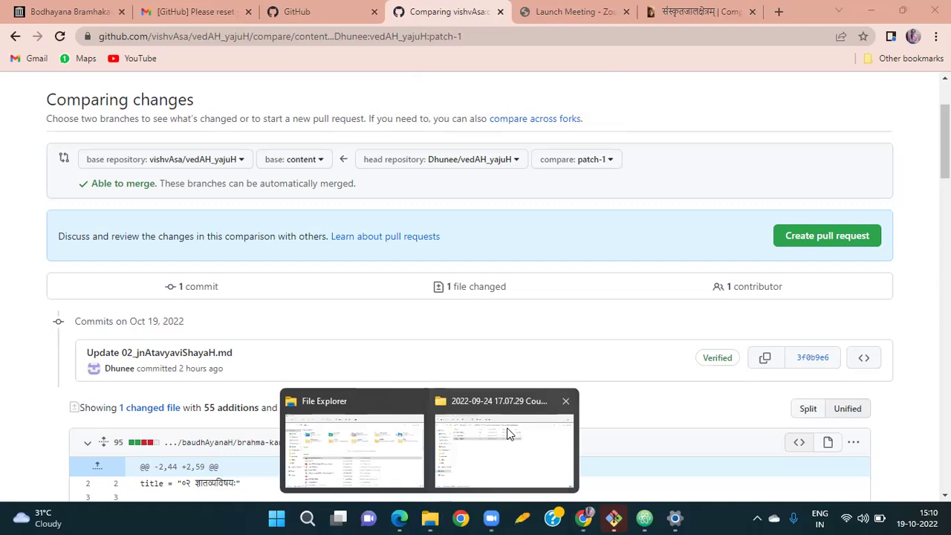
Leave the patch-1 comparison page and bring the File Explorer window to the front.
click(510, 434)
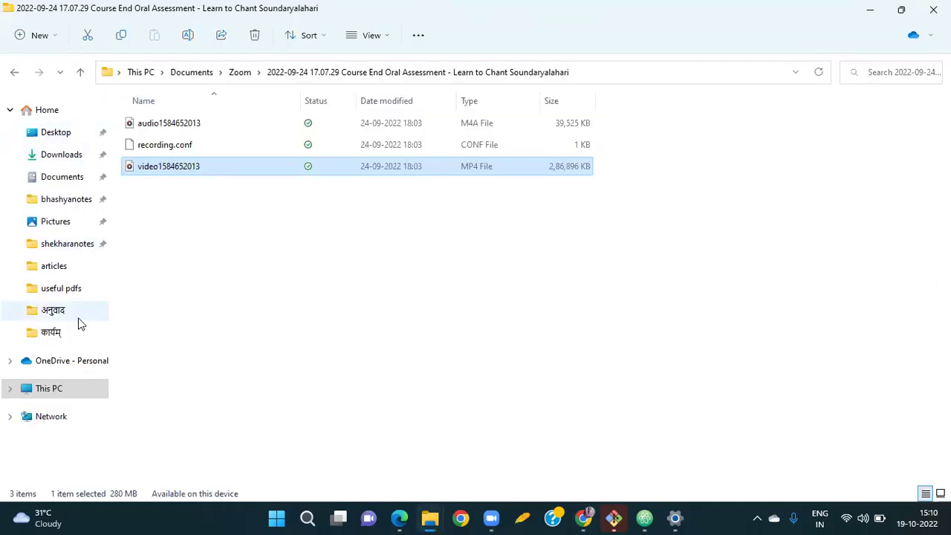
Go to This PC > DATA (D:) and add a new folder named 'github' there.
click(56, 390)
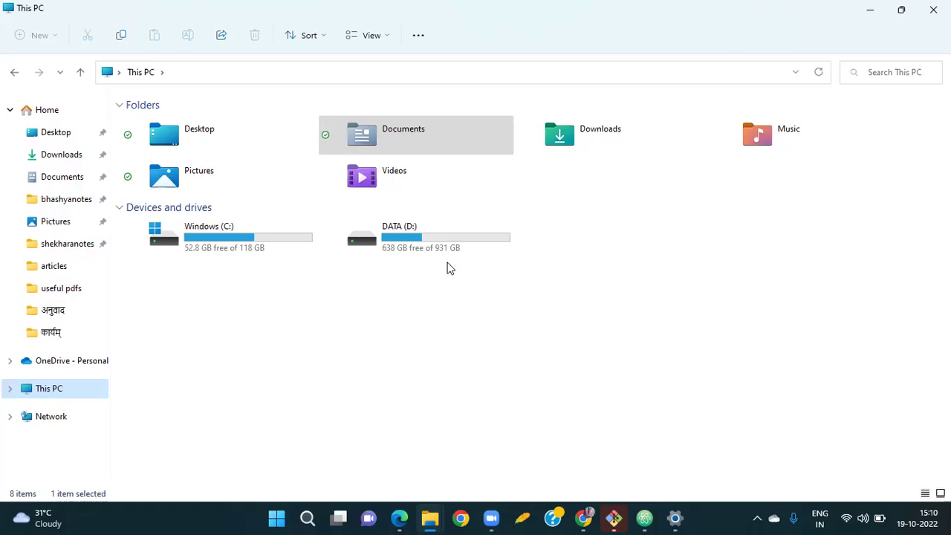
double_click(489, 248)
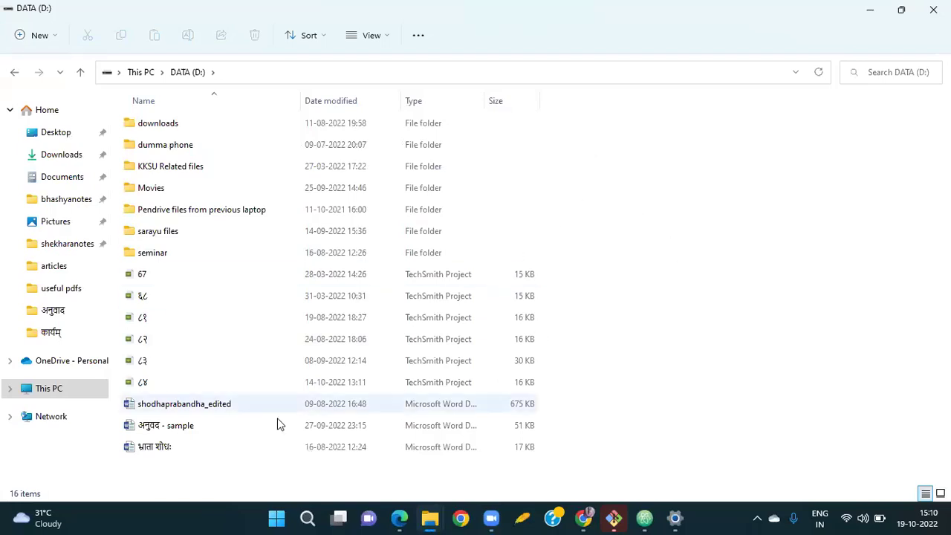
right_click(144, 475)
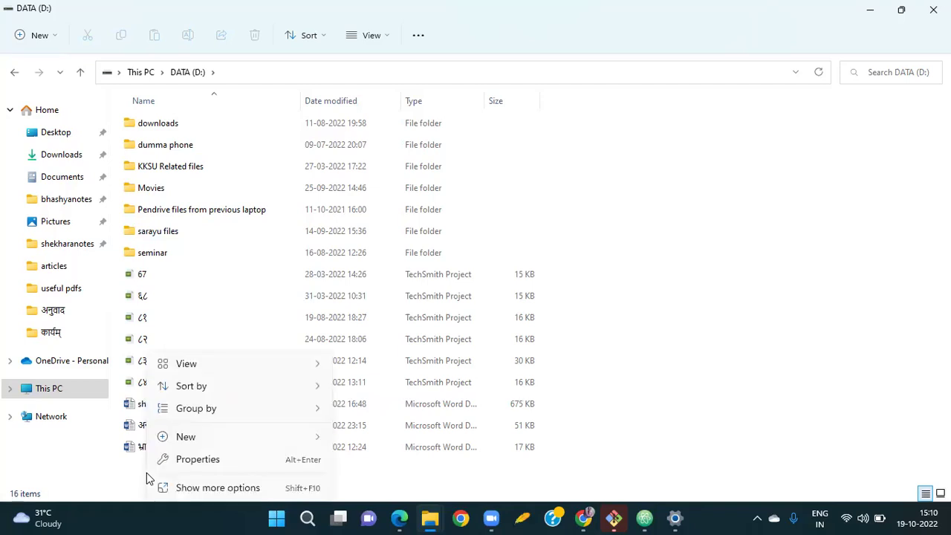
mouse_move(183, 450)
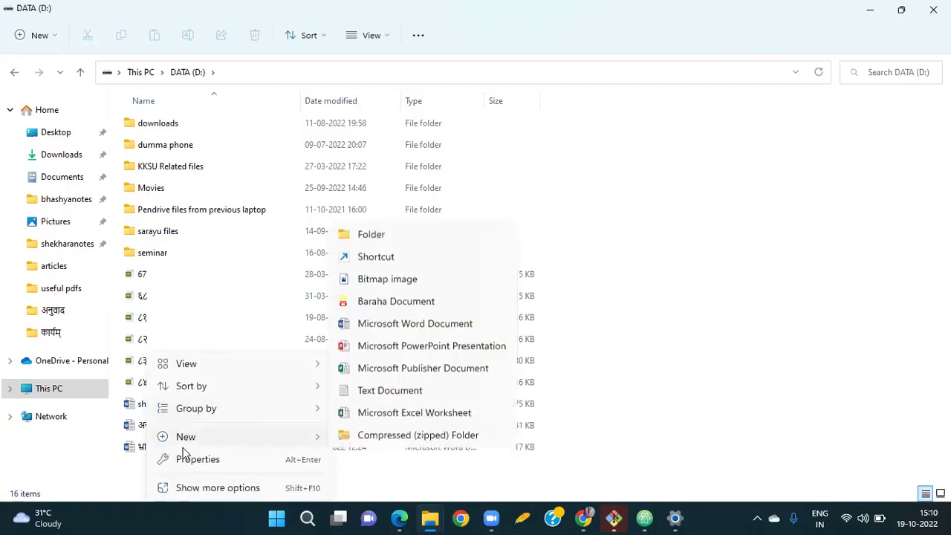
click(404, 236)
text(मि)
key(BackSpace)
key(BackSpace)
text(github)
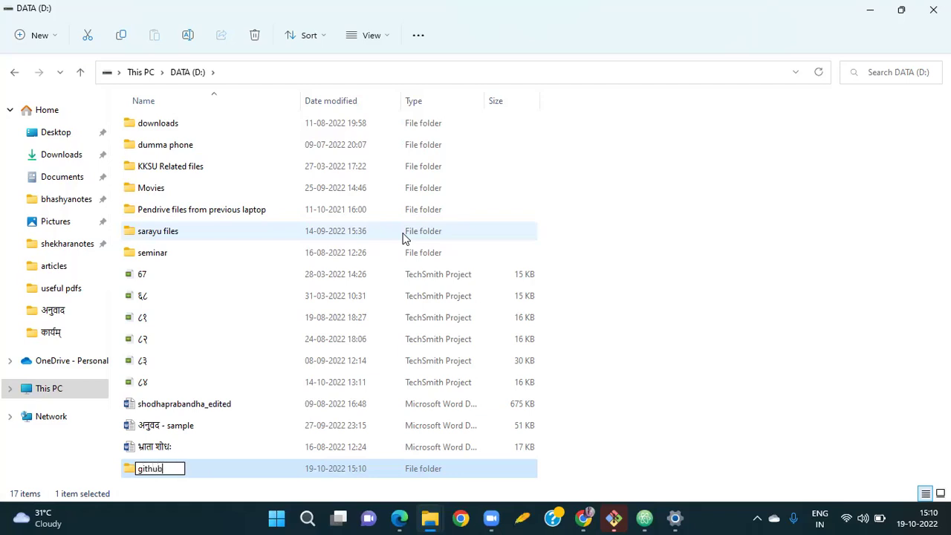
key(Return)
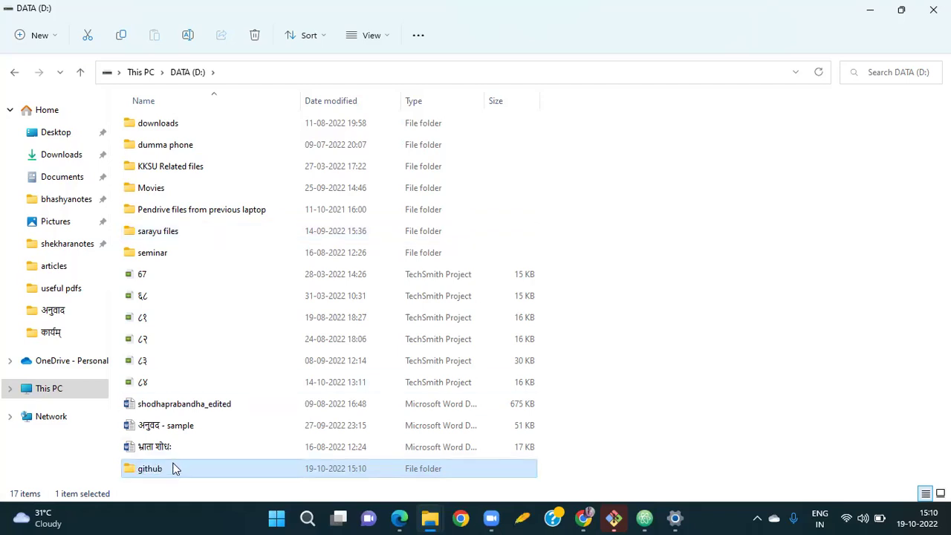
Open a Windows PowerShell terminal inside the empty D:\github folder.
double_click(173, 470)
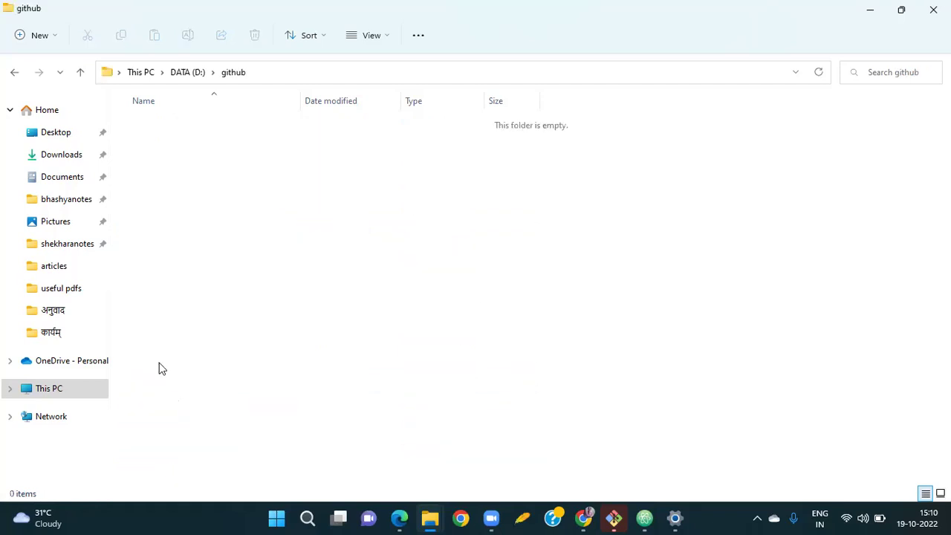
right_click(281, 250)
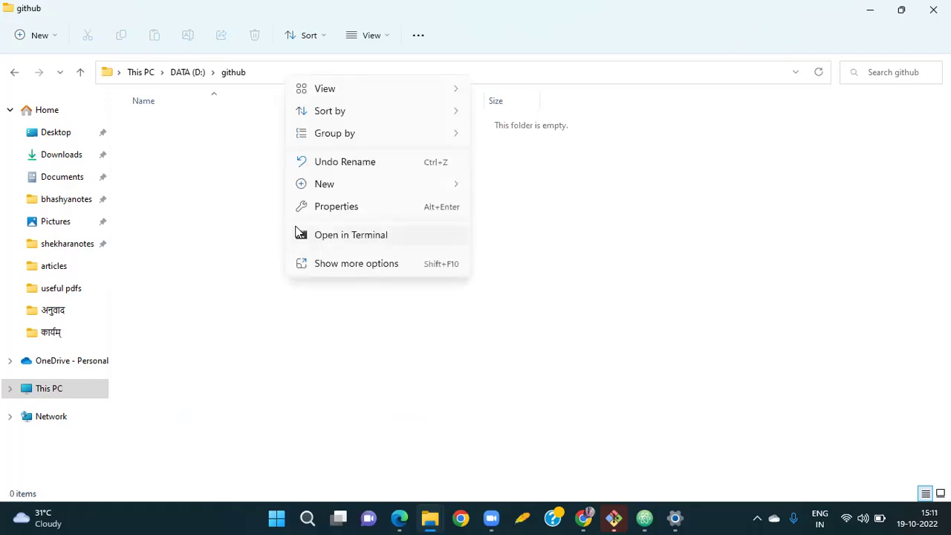
click(371, 237)
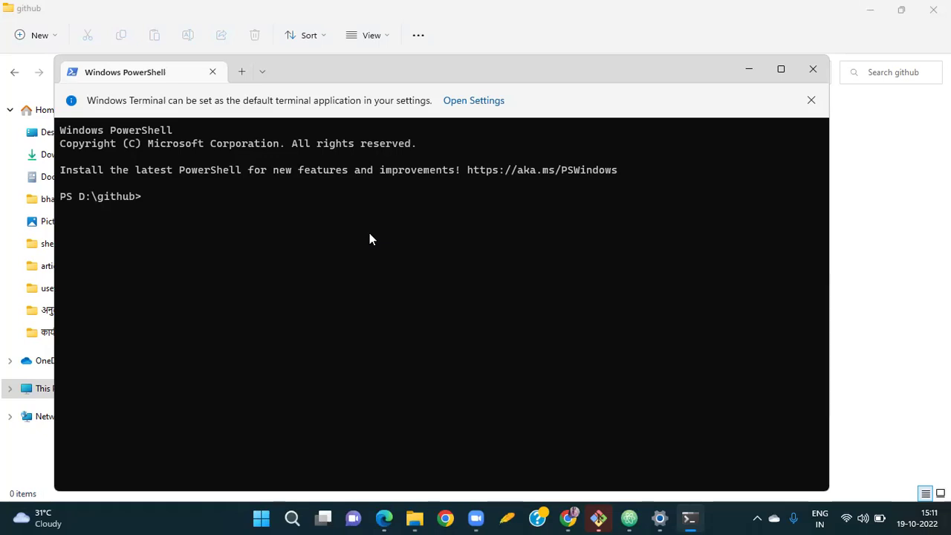
Bring Chrome forward and find the sanskrit.github.io contribution setup tab.
click(569, 518)
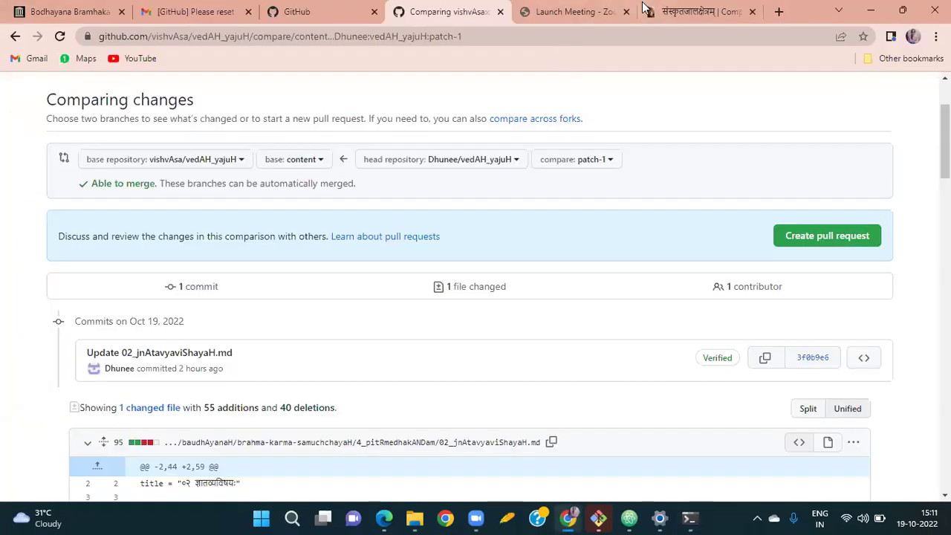
click(577, 12)
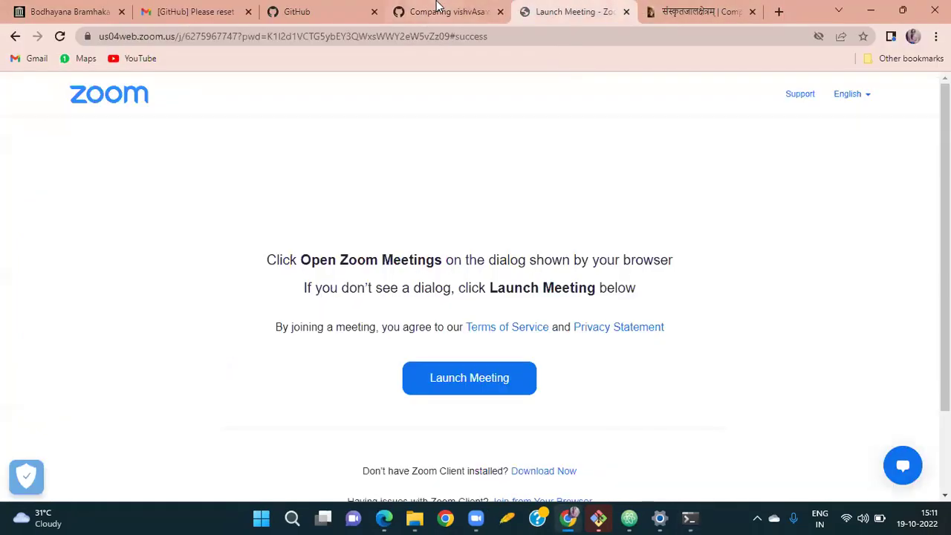
click(443, 11)
click(336, 7)
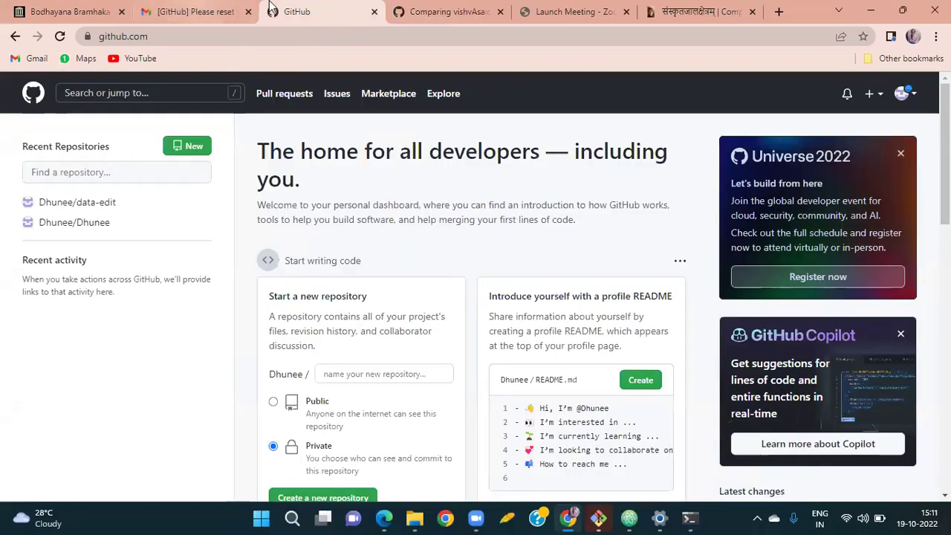
click(675, 7)
Select the content-branch git clone command and paste it at the D:\github prompt.
scroll(372, 305, down, 1)
click(322, 274)
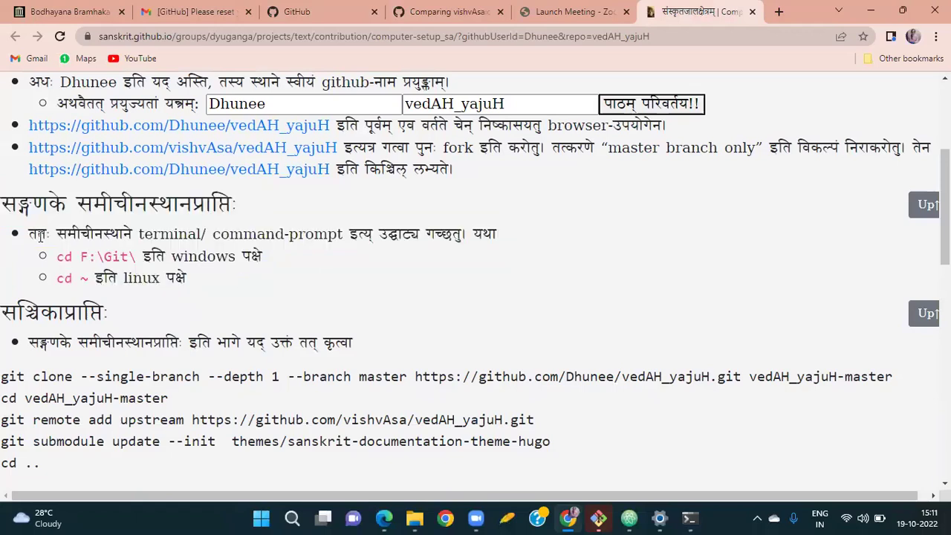
scroll(77, 277, down, 2)
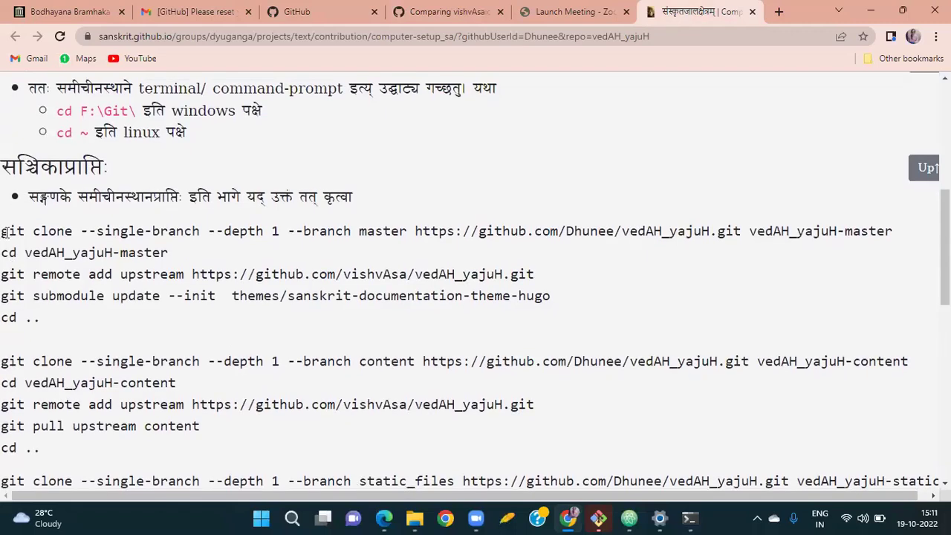
mouse_move(5, 232)
mouse_down()
mouse_move(123, 312)
mouse_move(108, 325)
mouse_move(202, 246)
mouse_move(404, 216)
mouse_up()
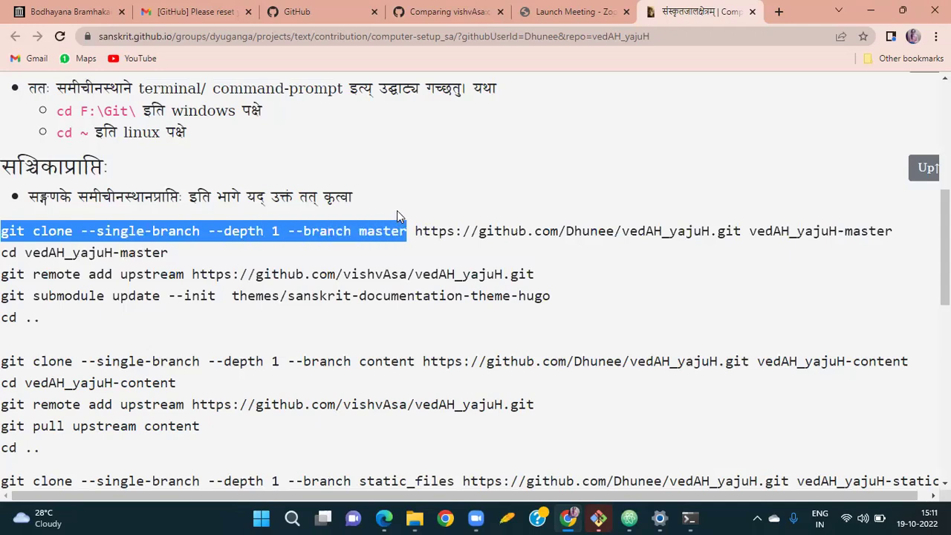
click(414, 179)
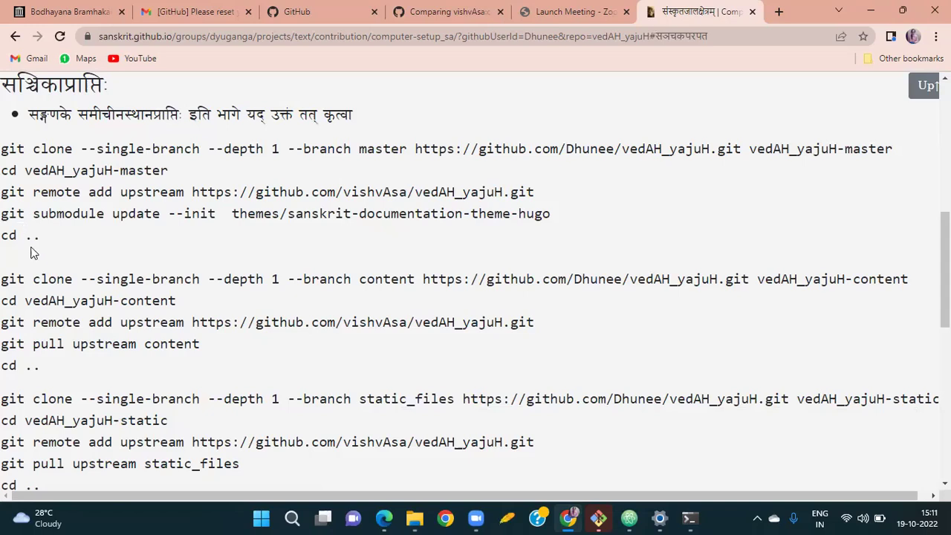
mouse_move(3, 281)
mouse_down()
mouse_move(778, 297)
mouse_move(667, 335)
mouse_move(638, 394)
mouse_move(642, 381)
mouse_move(601, 361)
mouse_move(752, 281)
mouse_move(929, 282)
mouse_up()
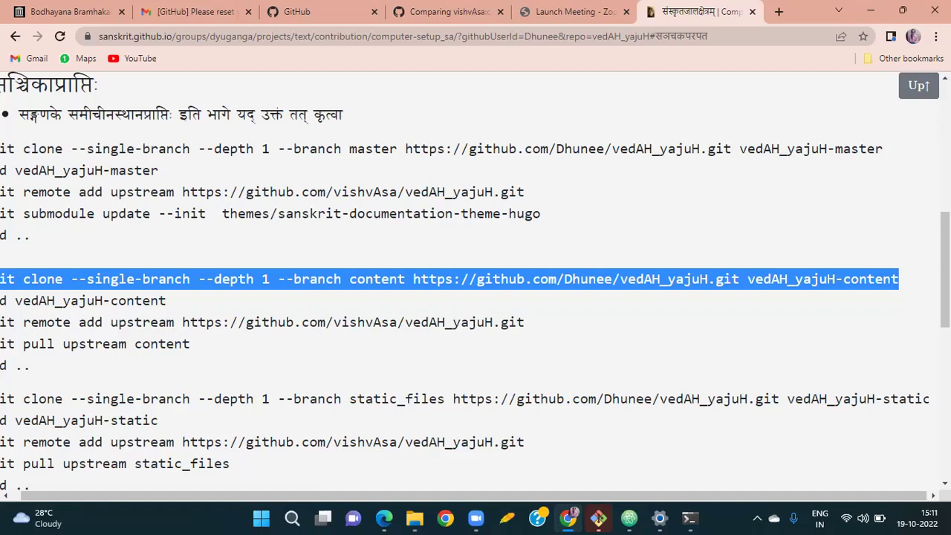
text(git clone --single-branch --depth 1 --branch content https://github.com/Dhunee/vedAH_yajuH.git vedAH_yajuH-content)
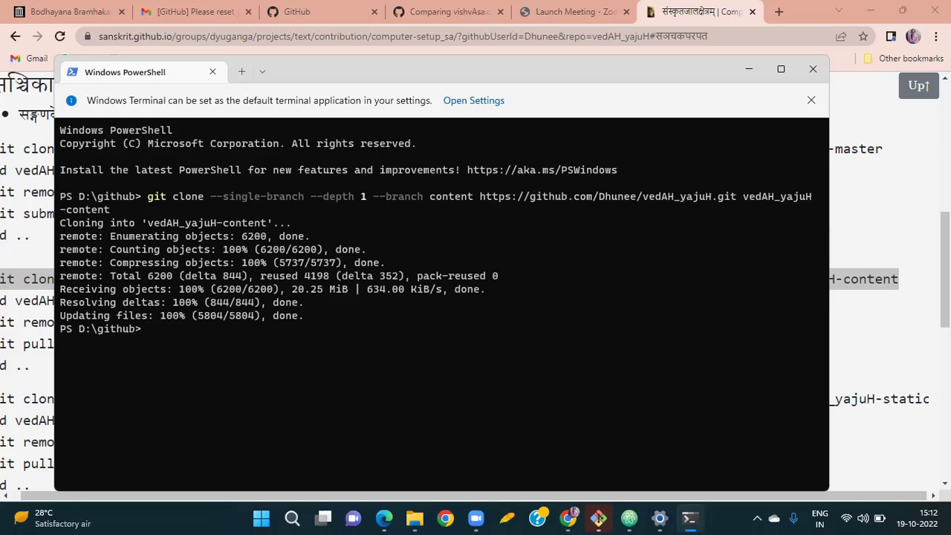
Return to the Chrome setup instructions page once the vedAH_yajuH-content clone completes.
key(alt+Tab)
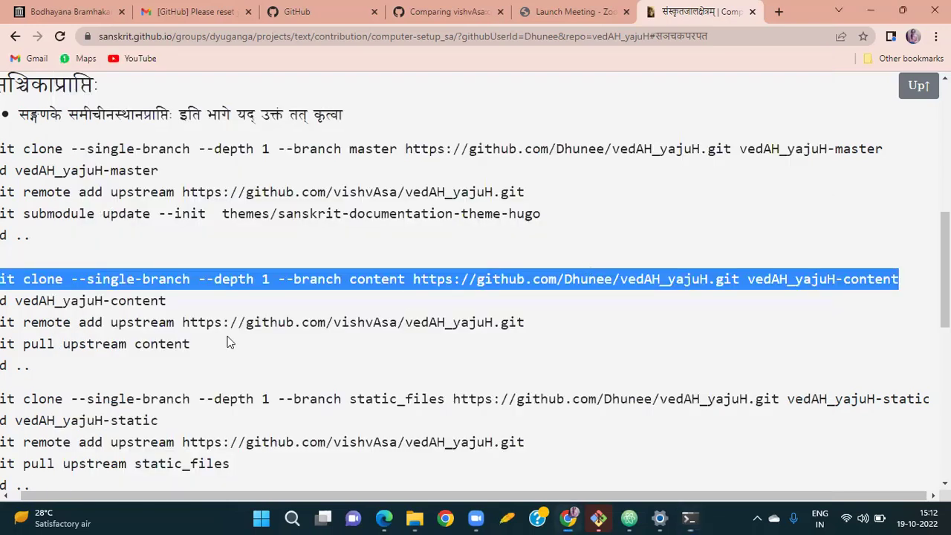
Move PowerShell into the vedAH_yajuH-content folder using the setup page's command.
scroll(26, 316, left, 1)
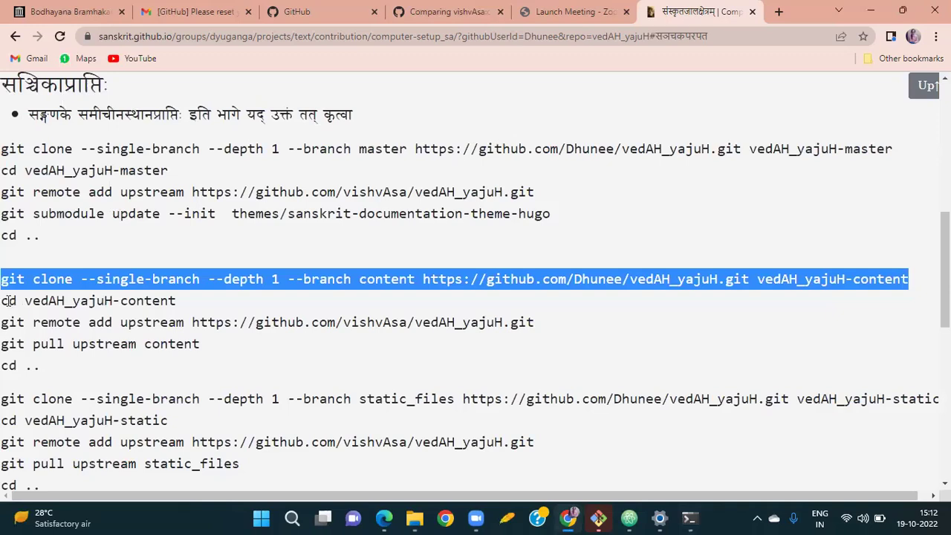
drag(3, 301, 201, 314)
key(ctrl+c)
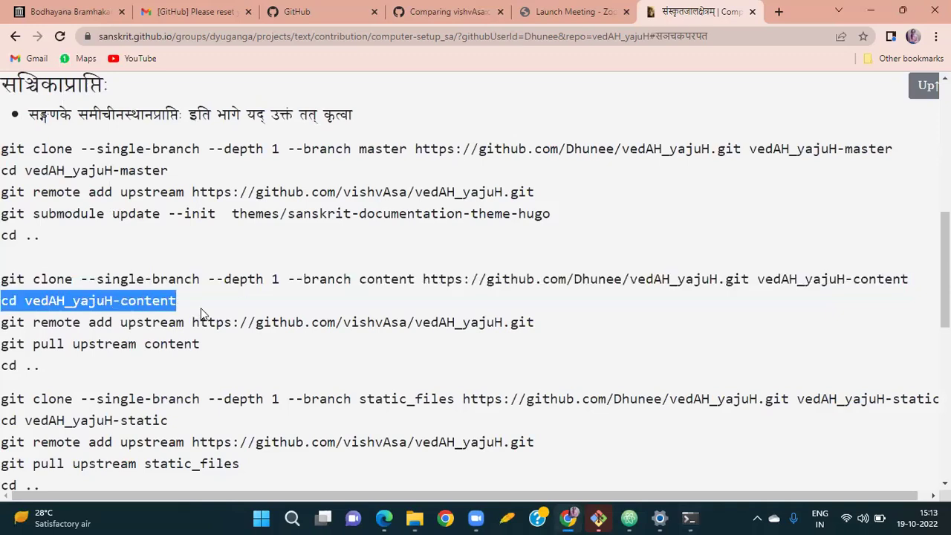
key(alt+Tab)
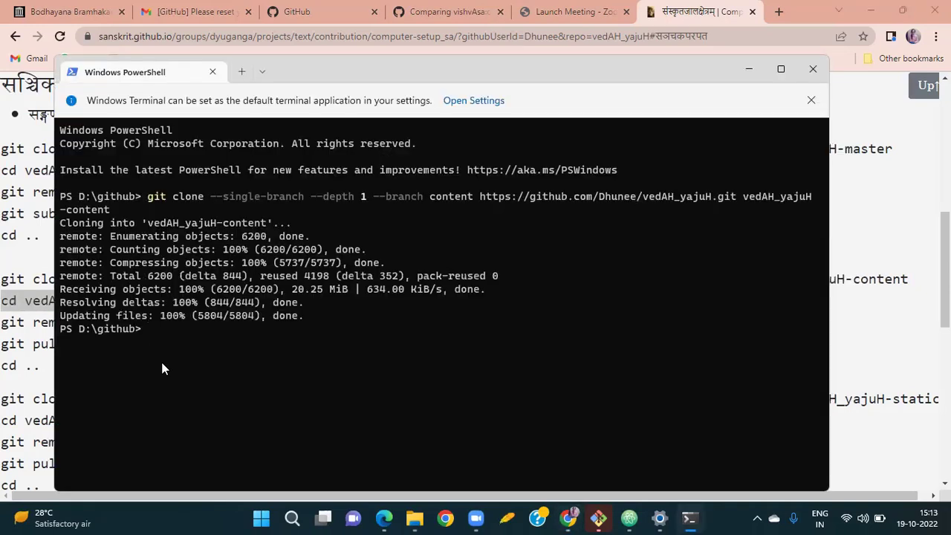
key(ctrl+v)
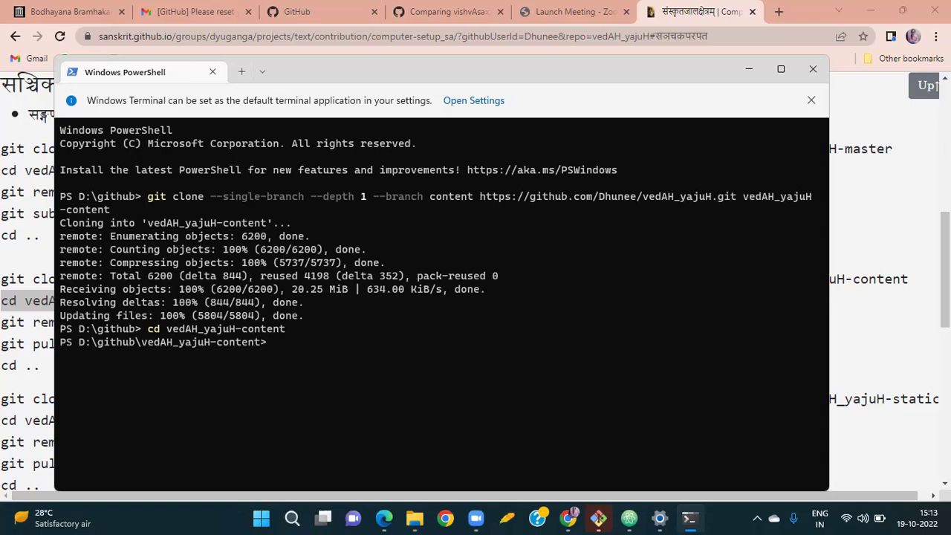
Add the upstream remote with the command copied from the setup page.
key(alt+Tab)
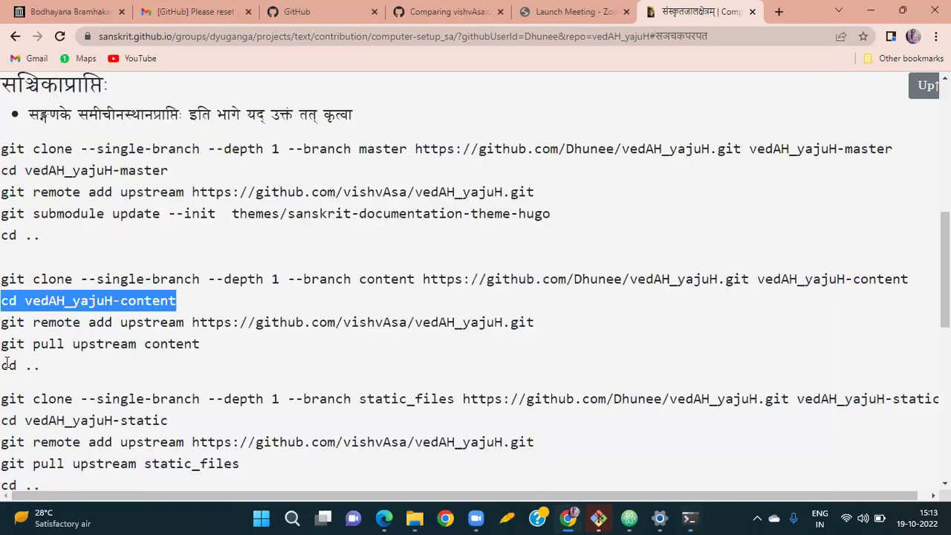
drag(3, 325, 537, 324)
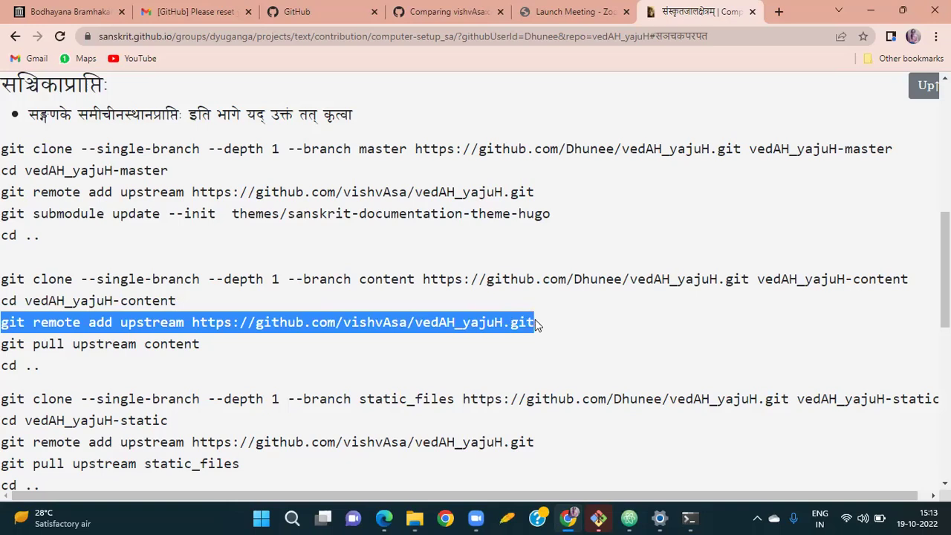
key(ctrl+c)
key(alt+Tab)
key(ctrl+v)
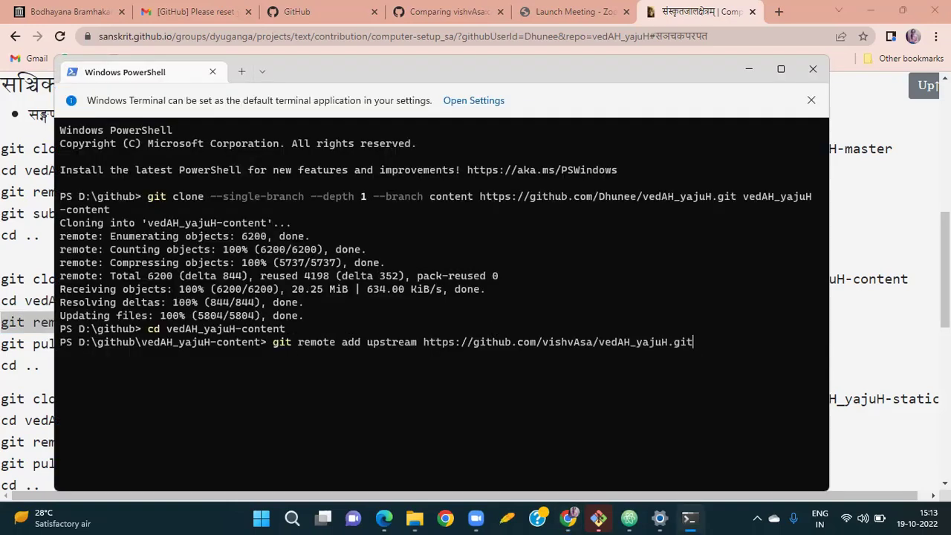
key(Return)
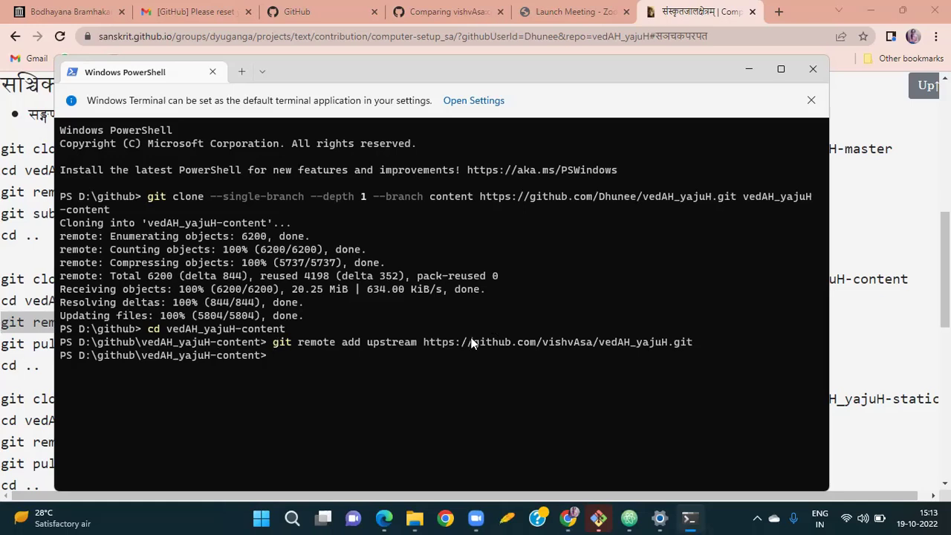
Run 'git pull upstream content', which reports the clone is already up to date.
key(alt+Tab)
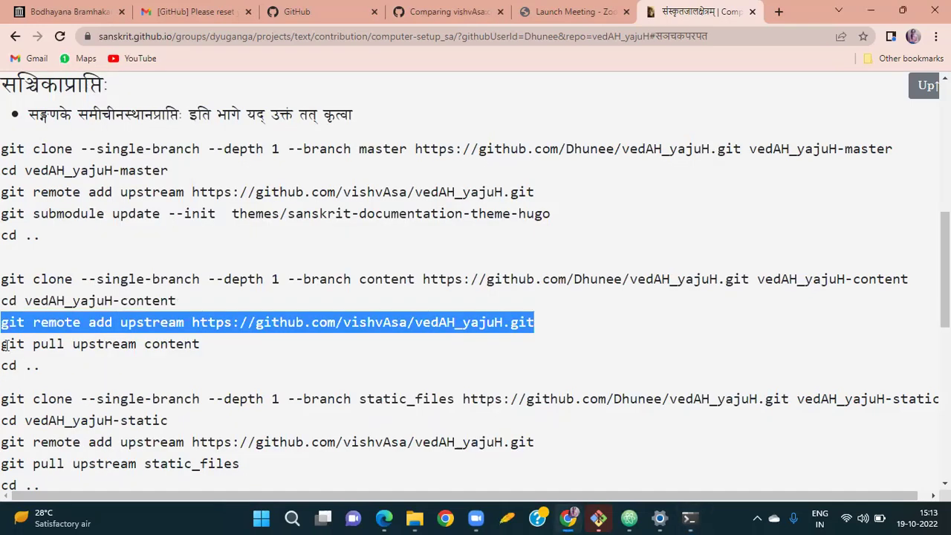
drag(3, 344, 233, 347)
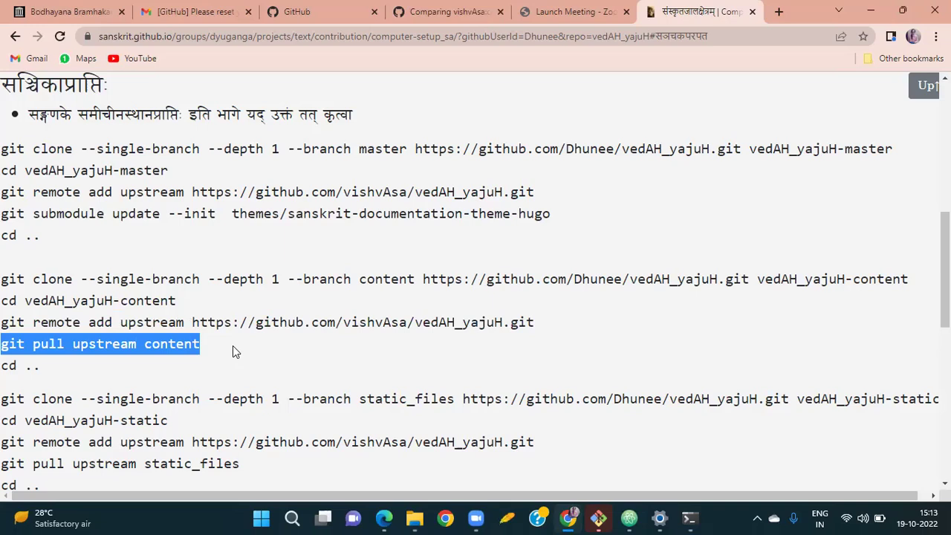
key(ctrl+c)
key(alt+Tab)
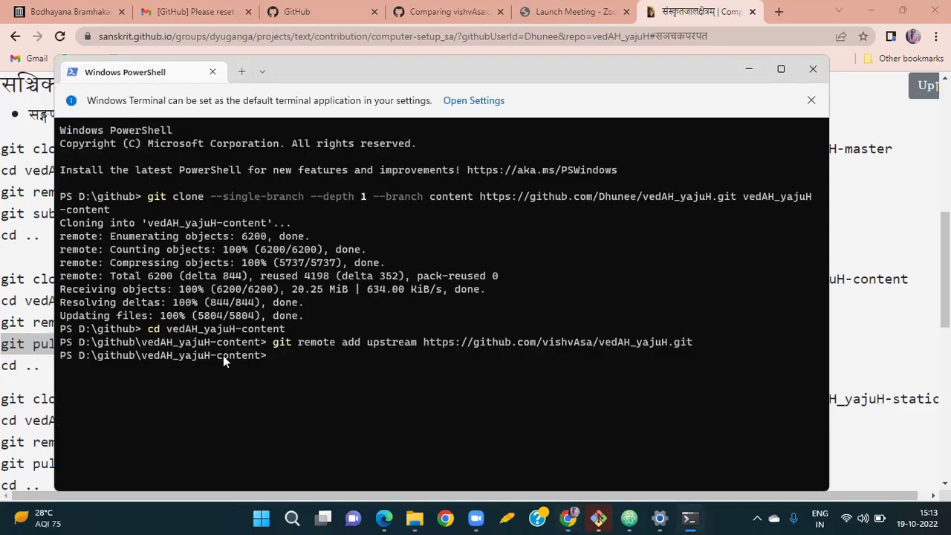
key(ctrl+v)
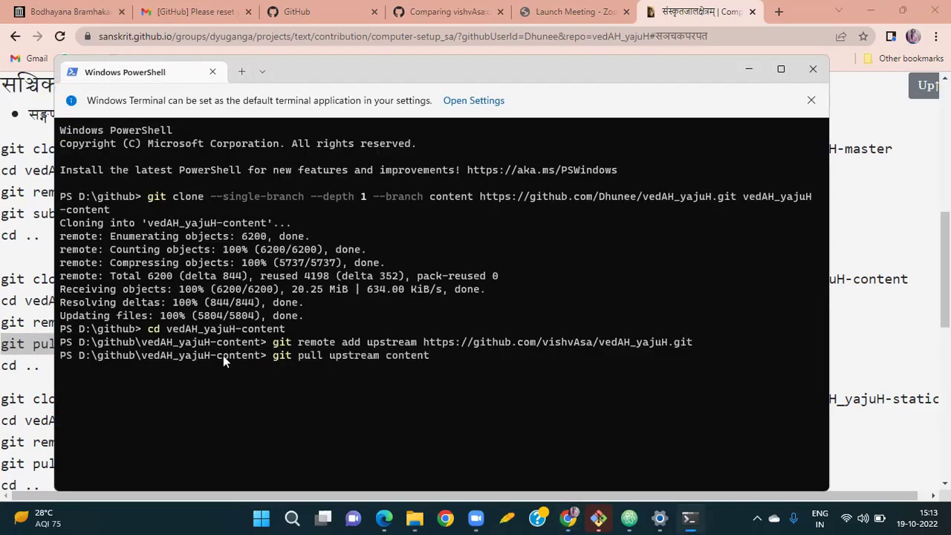
key(Return)
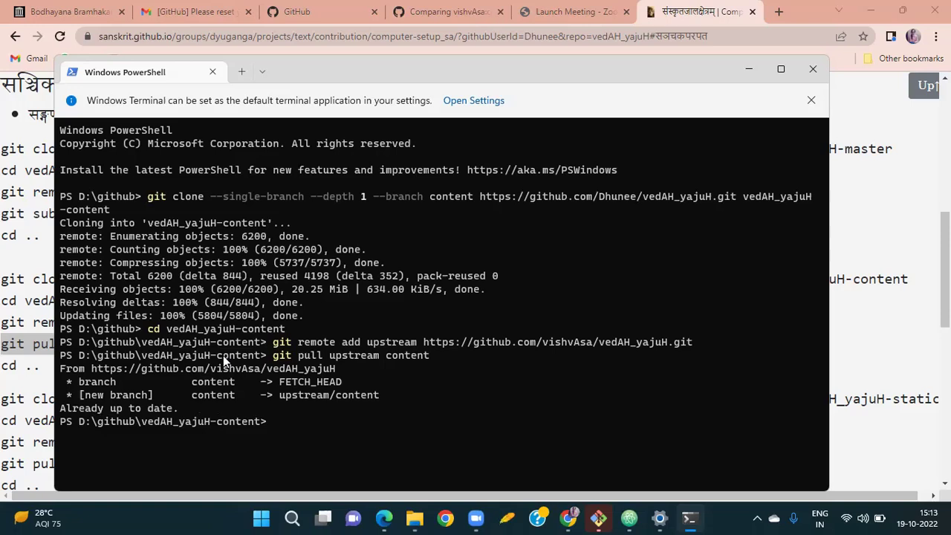
key(alt+Tab)
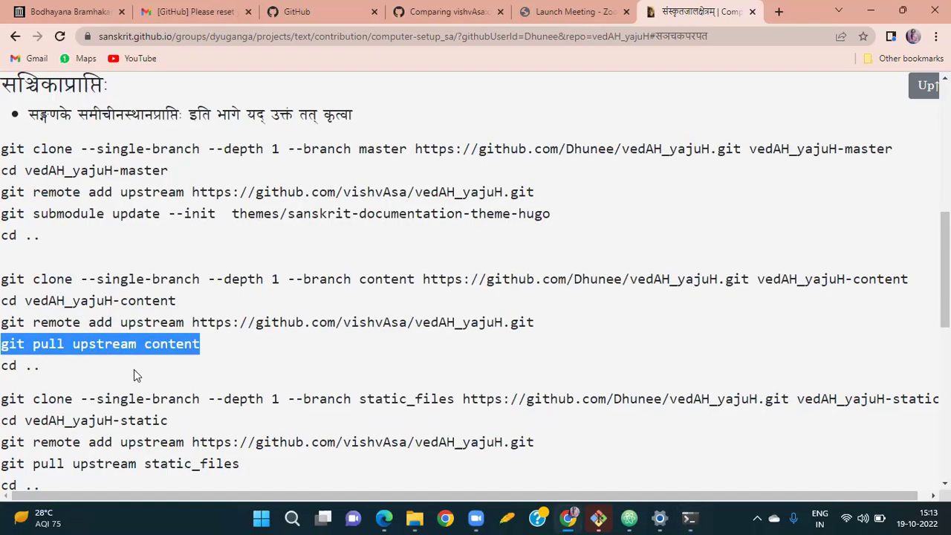
scroll(134, 369, down, 1)
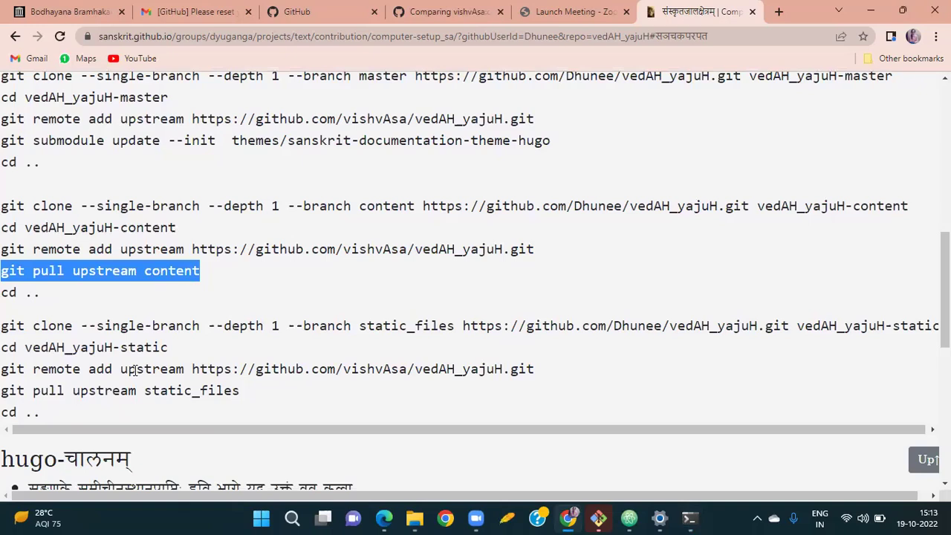
key(alt+Tab)
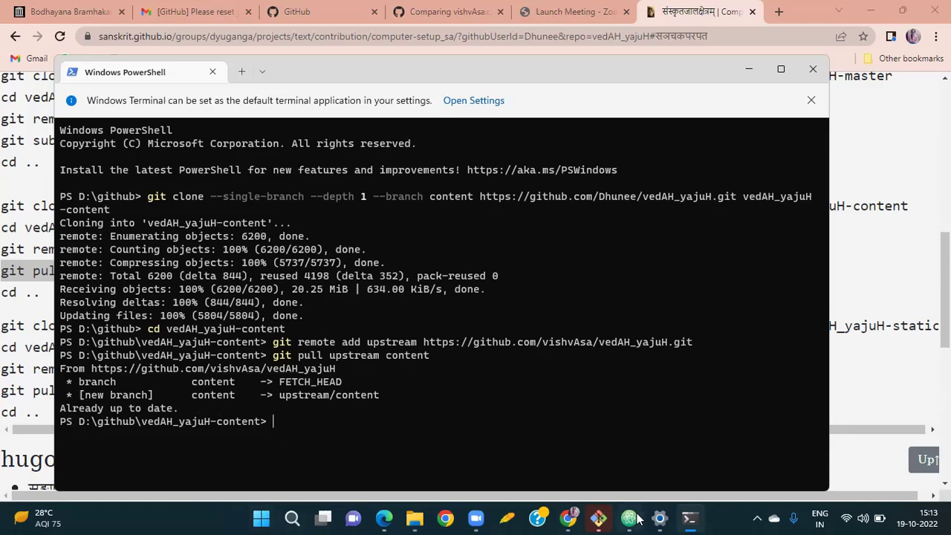
mouse_move(641, 519)
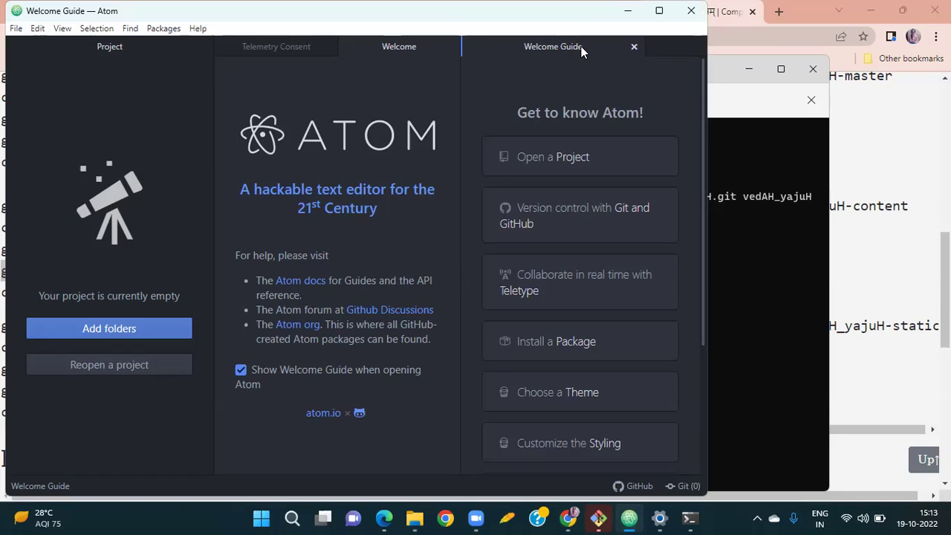
Close Atom's Welcome Guide, Welcome and Telemetry Consent tabs, leaving an empty untitled editor.
click(636, 49)
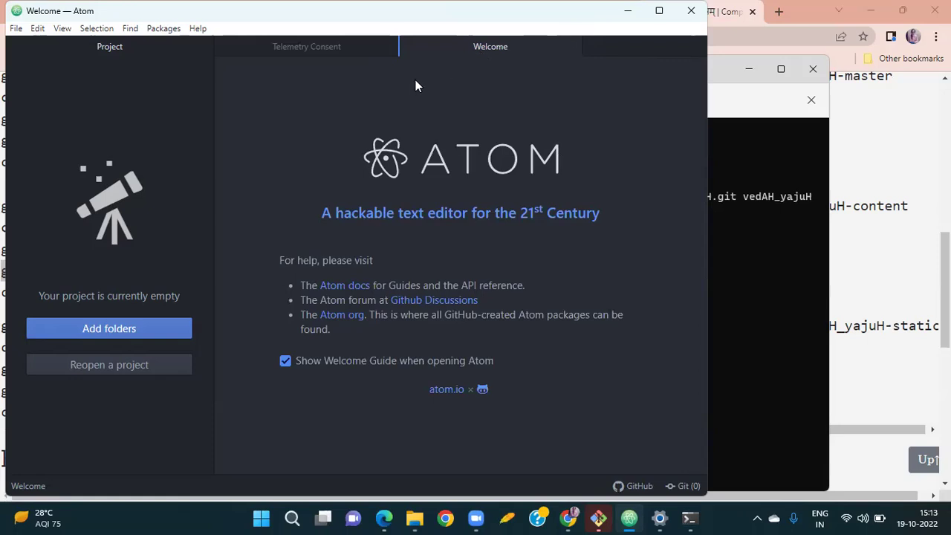
click(571, 47)
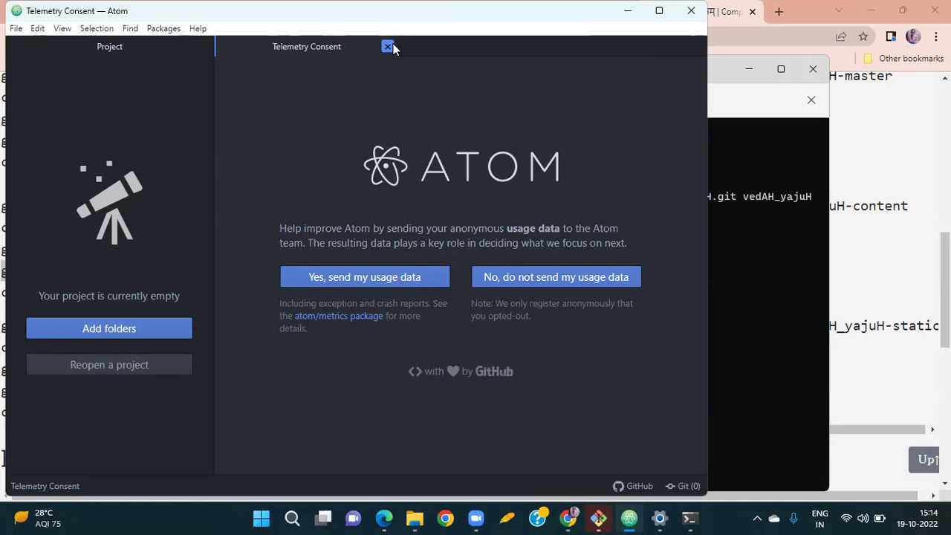
click(388, 46)
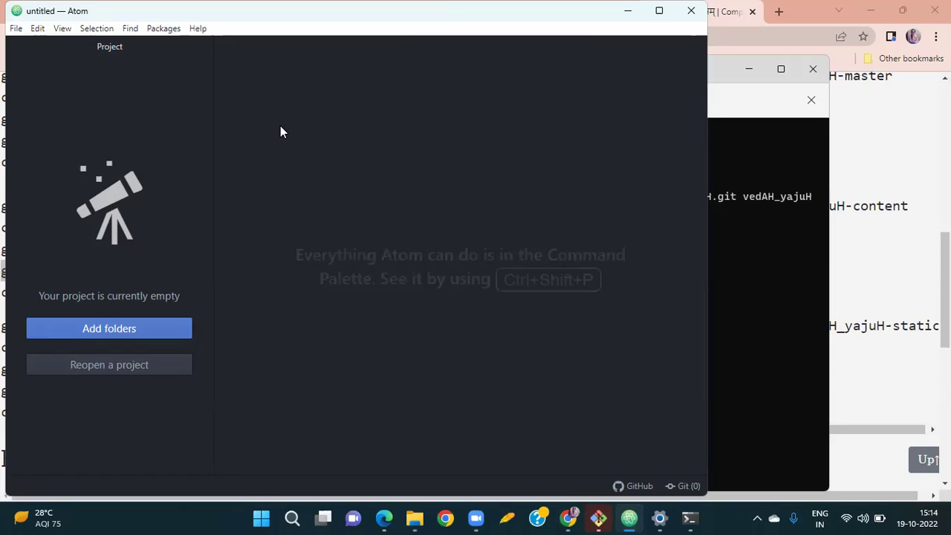
Add D:\github\vedAH_yajuH-content to Atom as the project folder.
click(127, 327)
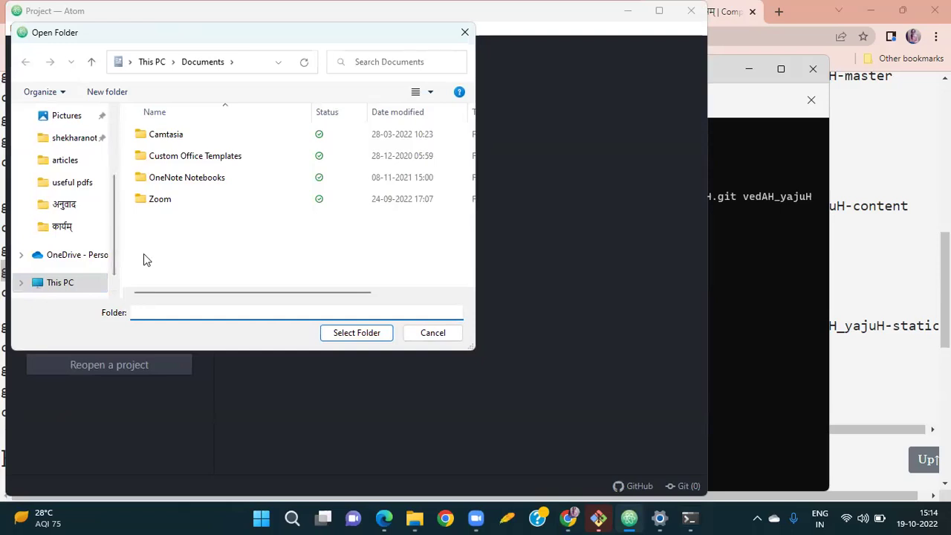
scroll(72, 277, down, 1)
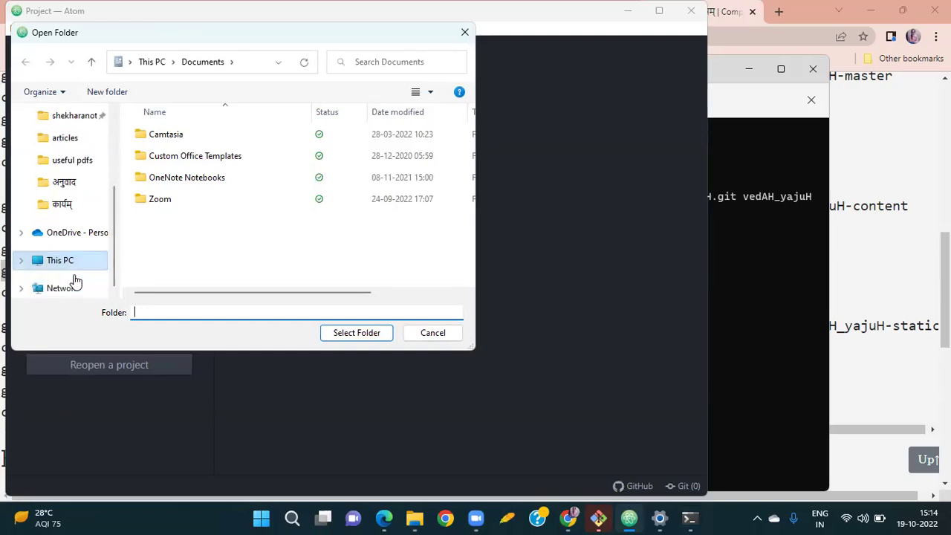
click(83, 265)
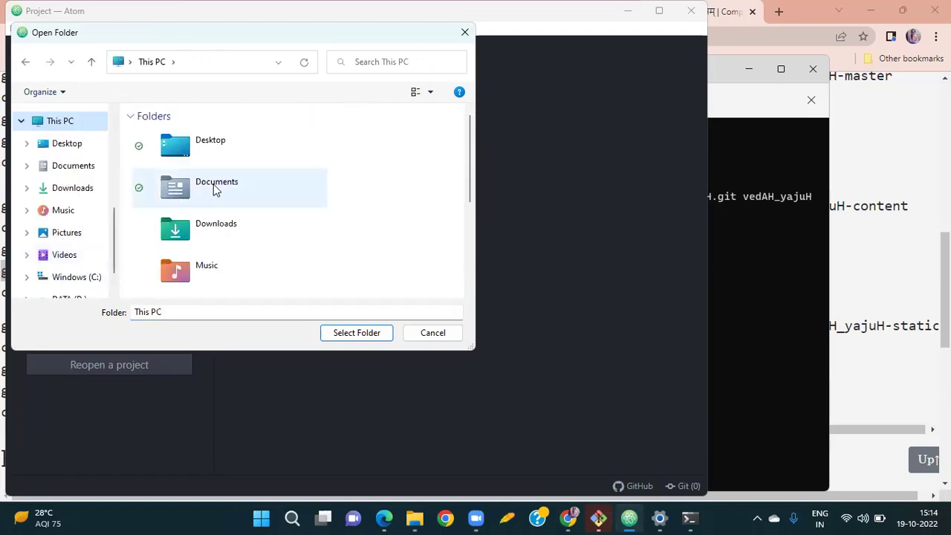
scroll(320, 254, down, 3)
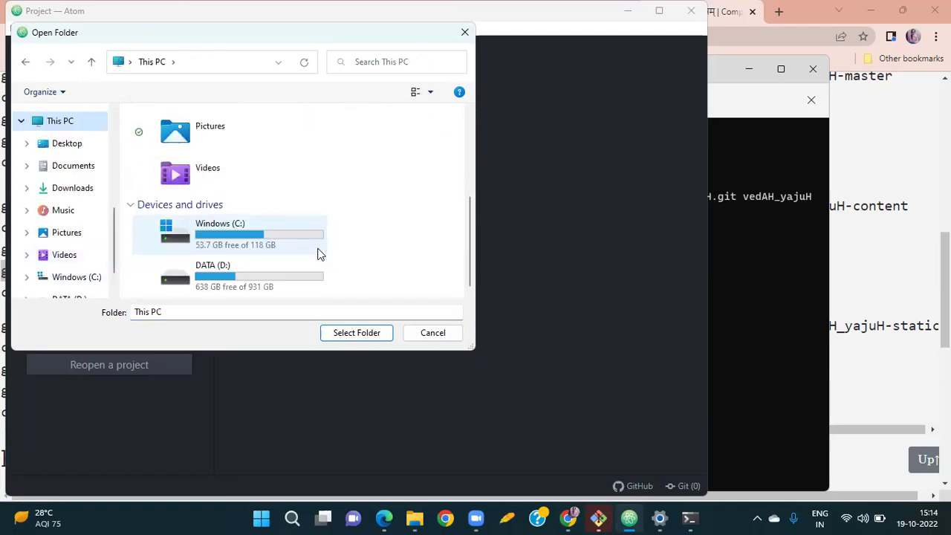
click(242, 273)
double_click(242, 275)
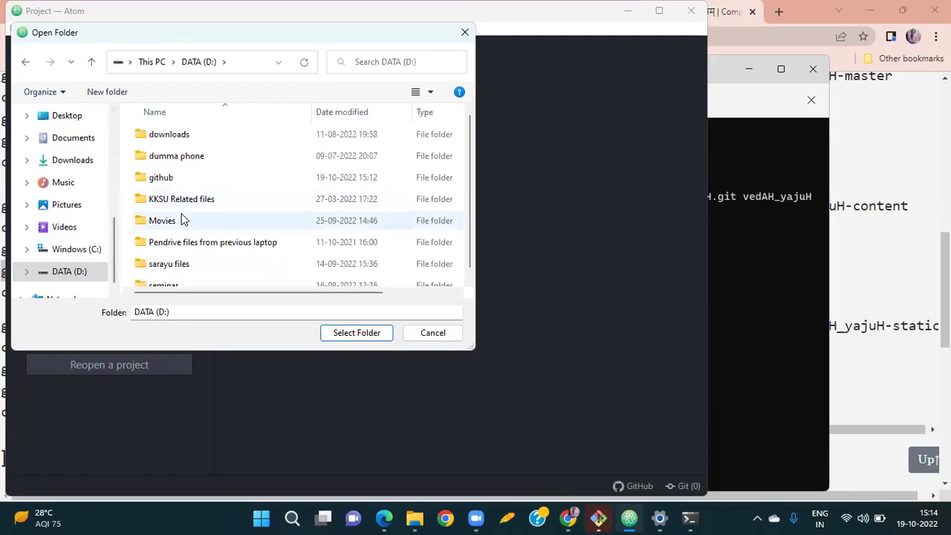
double_click(201, 170)
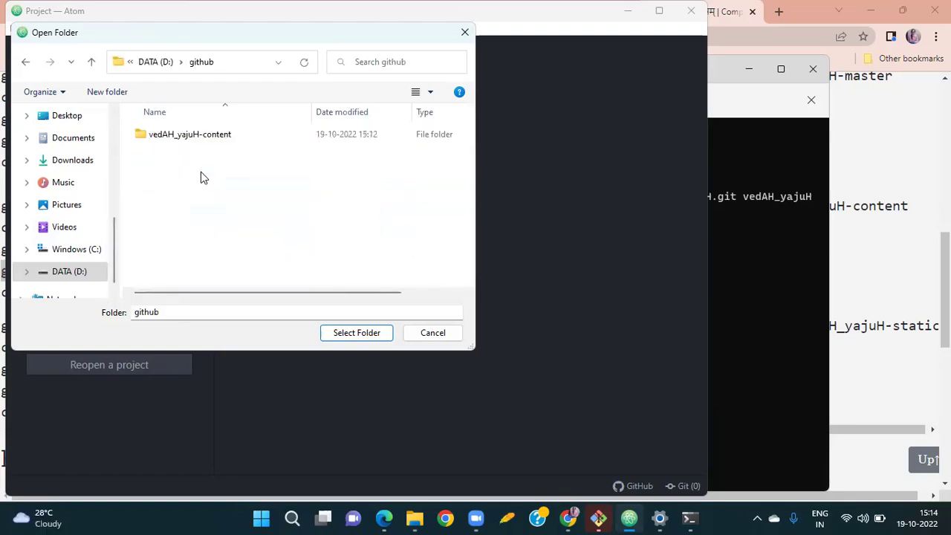
double_click(240, 145)
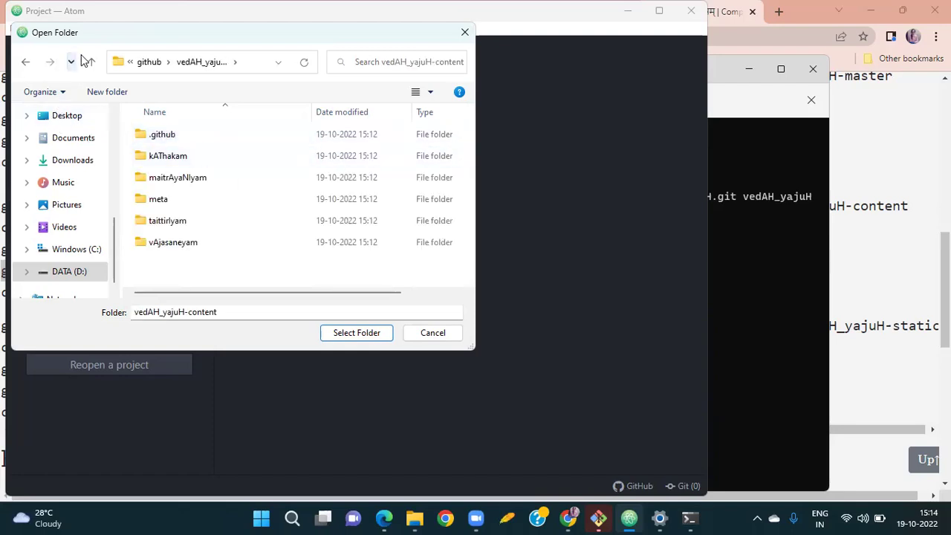
click(25, 70)
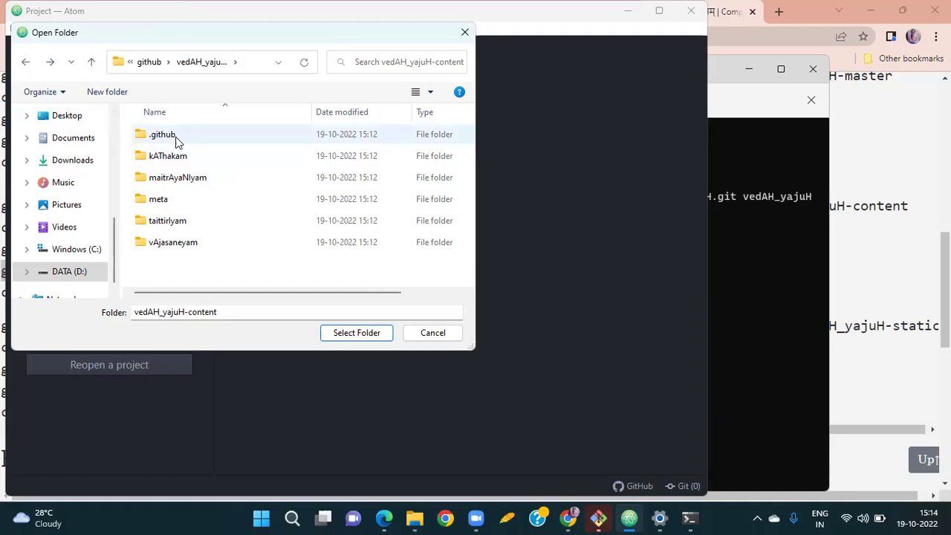
click(349, 336)
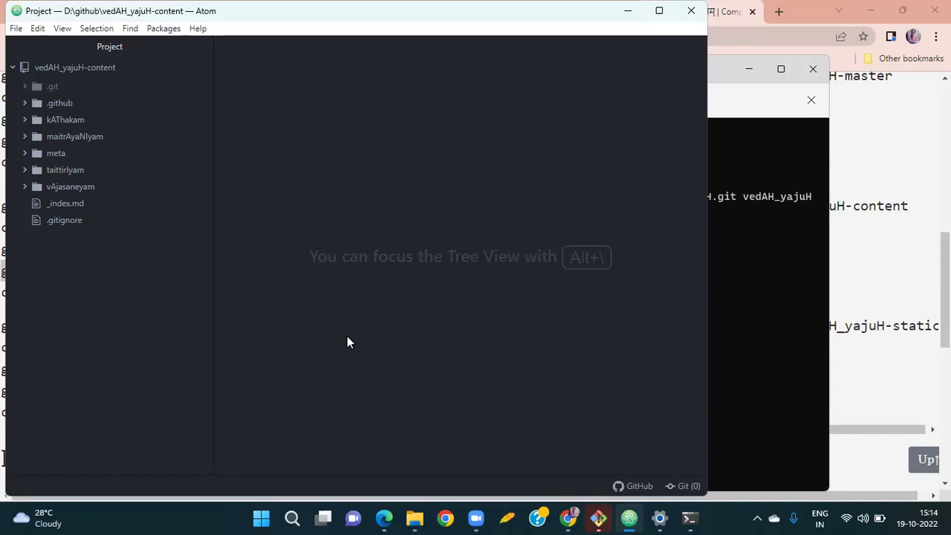
Expand taittirIyam > sUtram > baudhAyanaH > brahma-karma-samuchchayaH > 4_pitRmedhakANDam and open 02_jnAtavyaviShayaH.md.
click(75, 170)
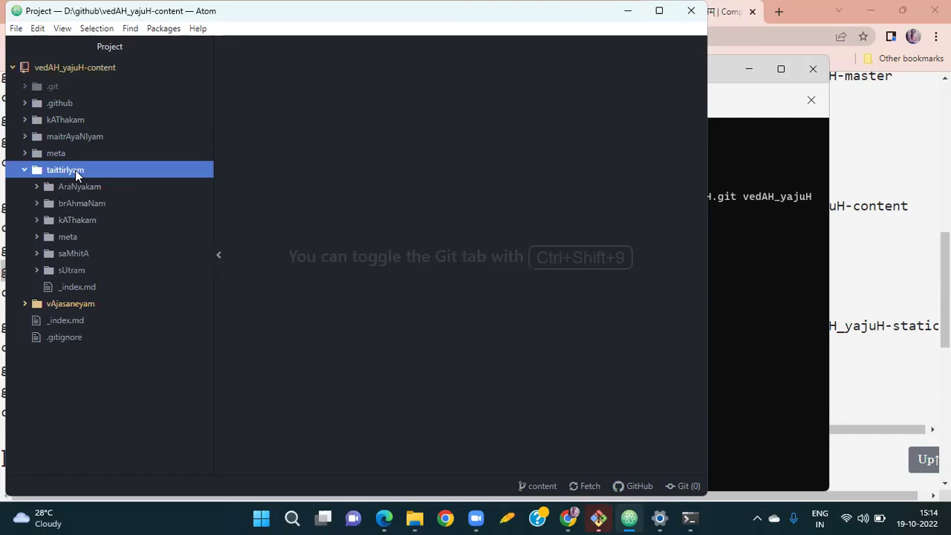
click(63, 272)
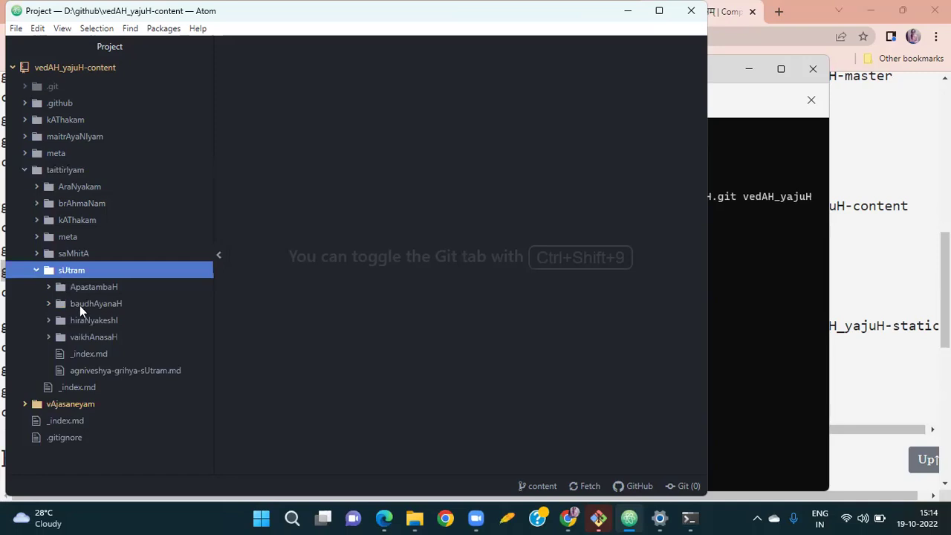
click(81, 306)
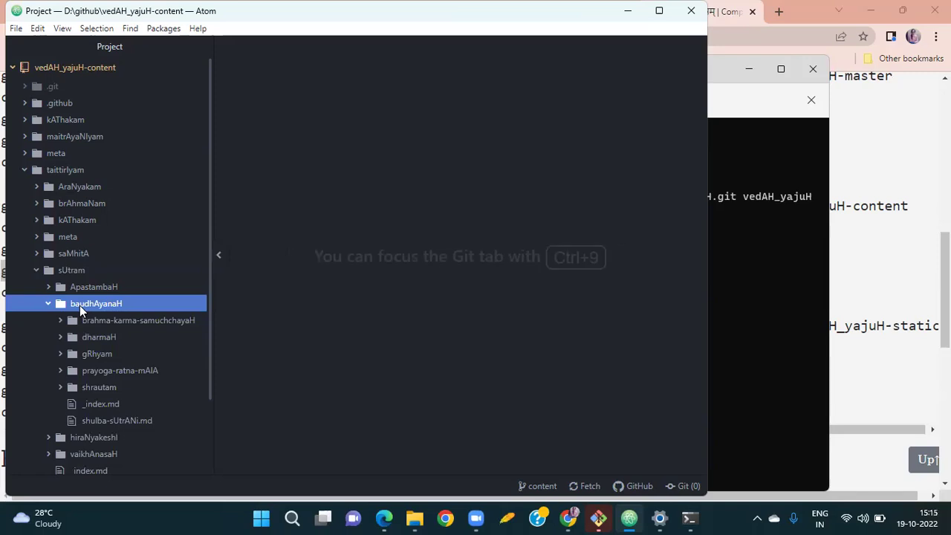
click(89, 326)
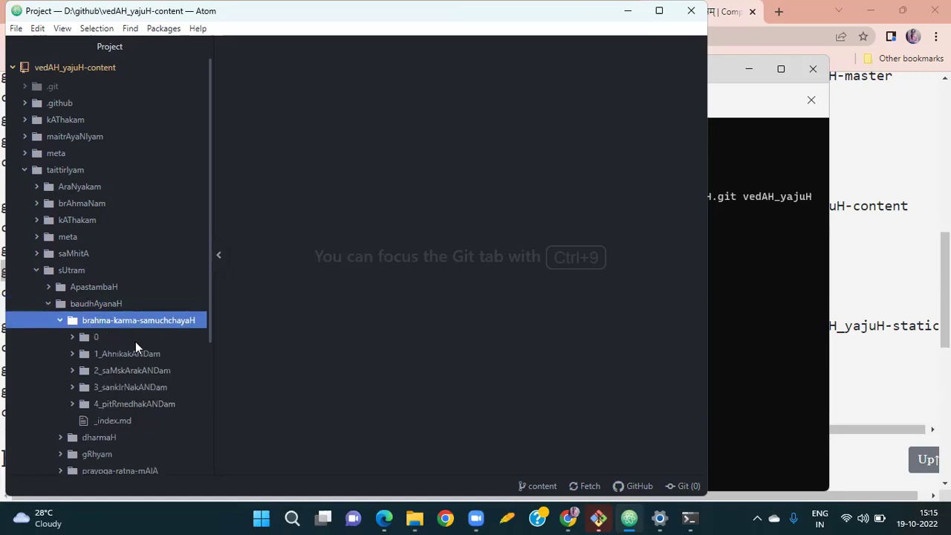
click(117, 403)
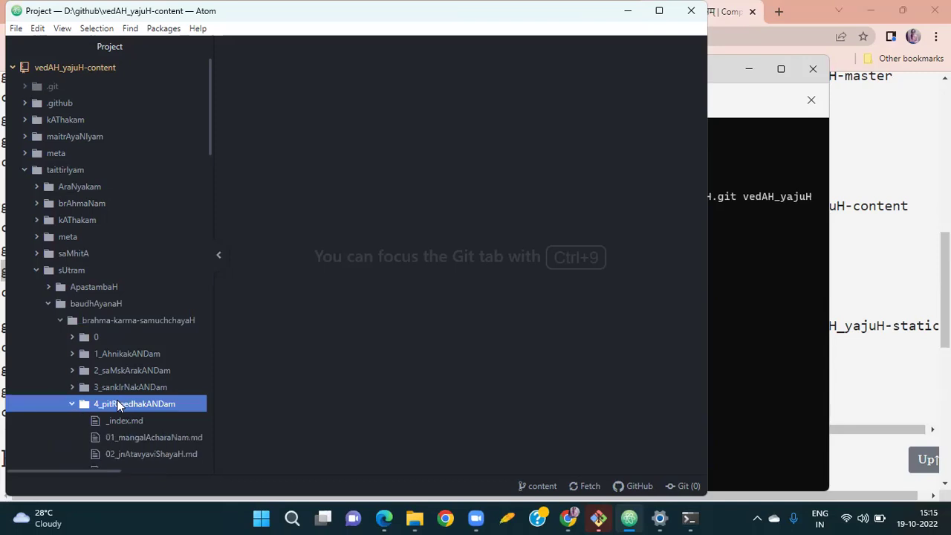
scroll(117, 404, down, 5)
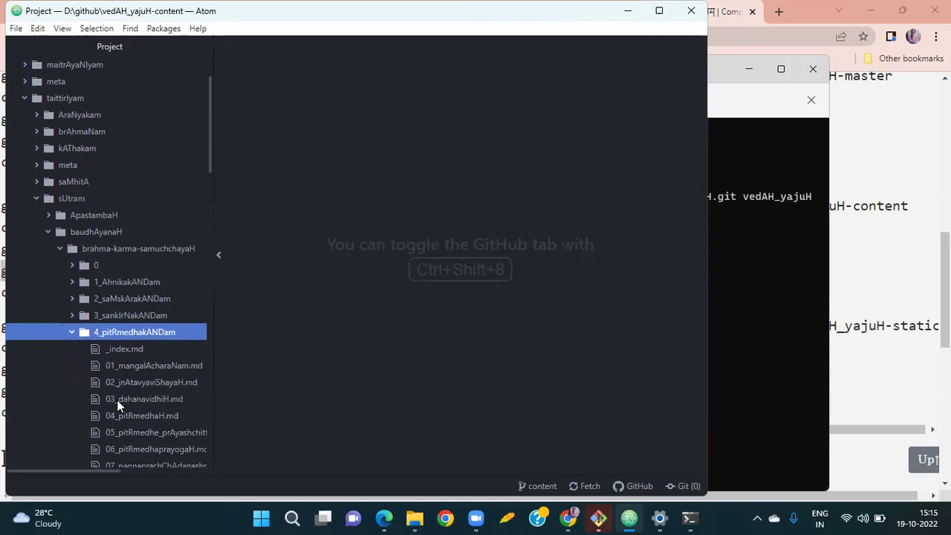
scroll(117, 403, down, 2)
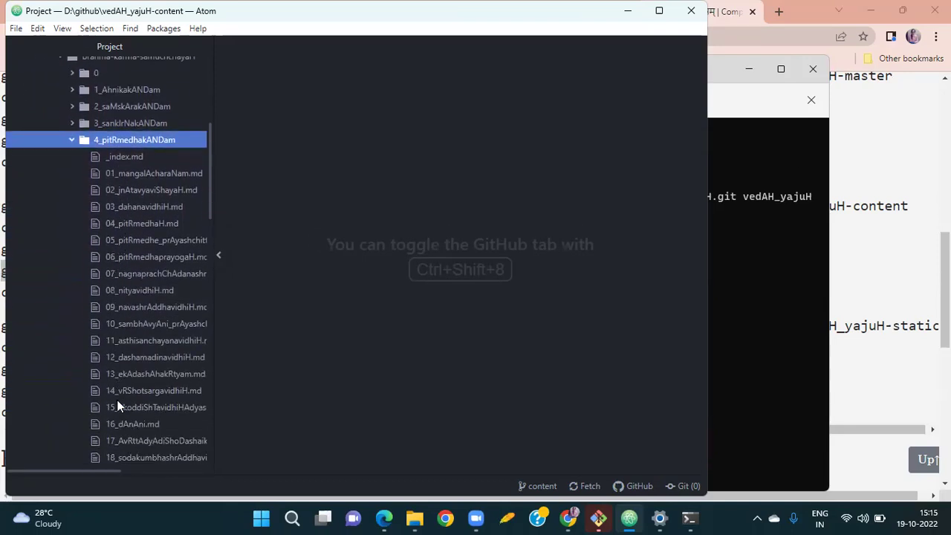
click(134, 191)
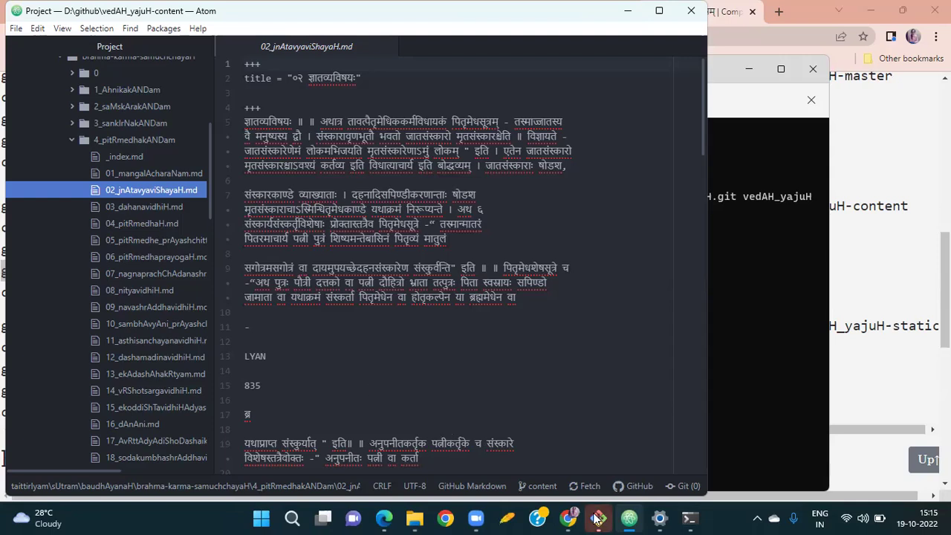
click(565, 521)
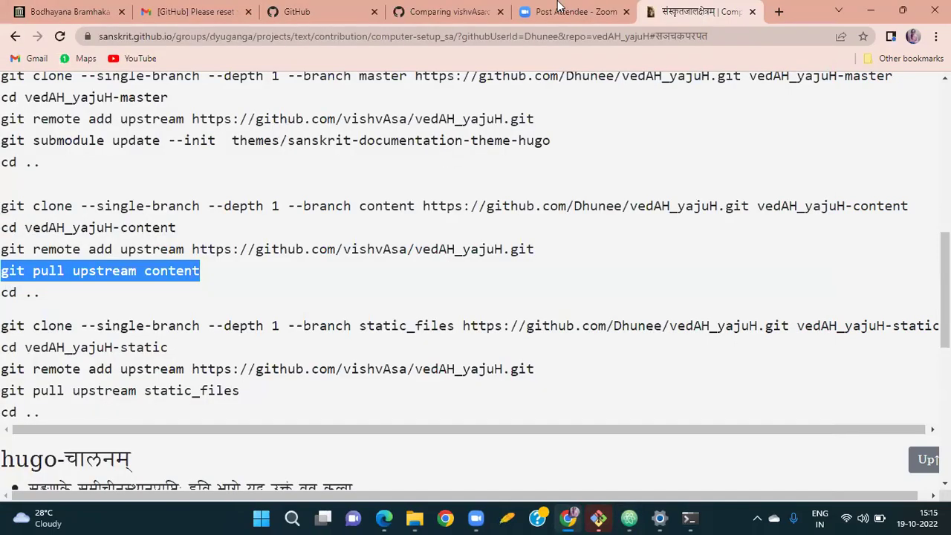
Open Gmail in a new tab and open the (no subject) message with the markdown text.
click(779, 12)
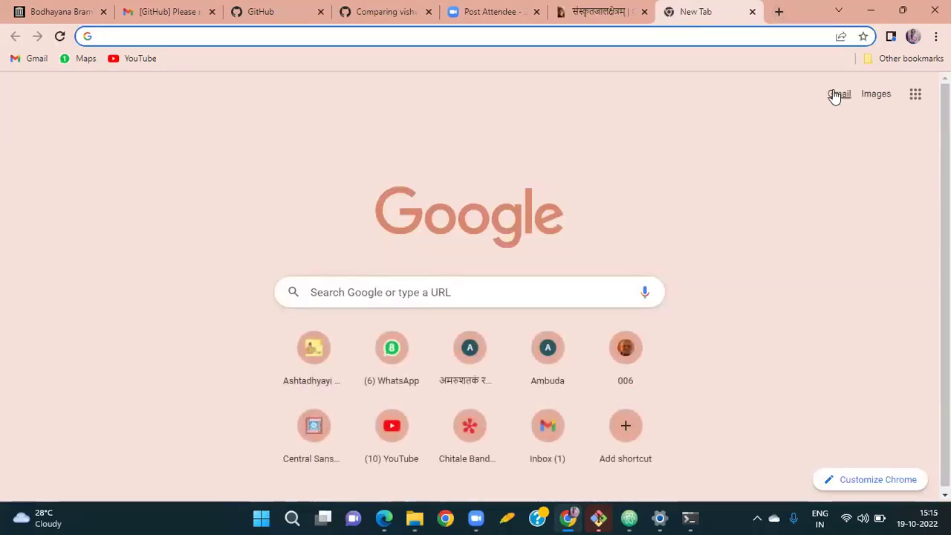
click(837, 94)
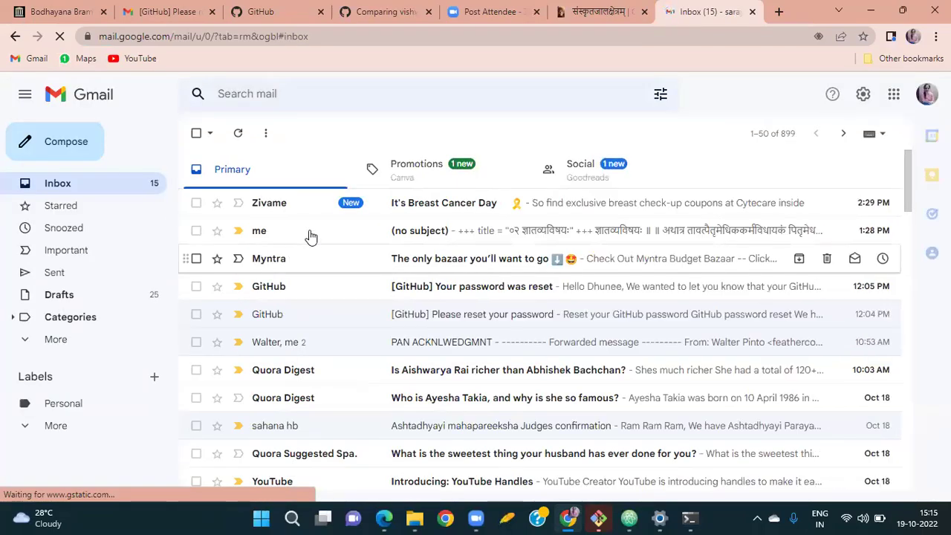
click(313, 231)
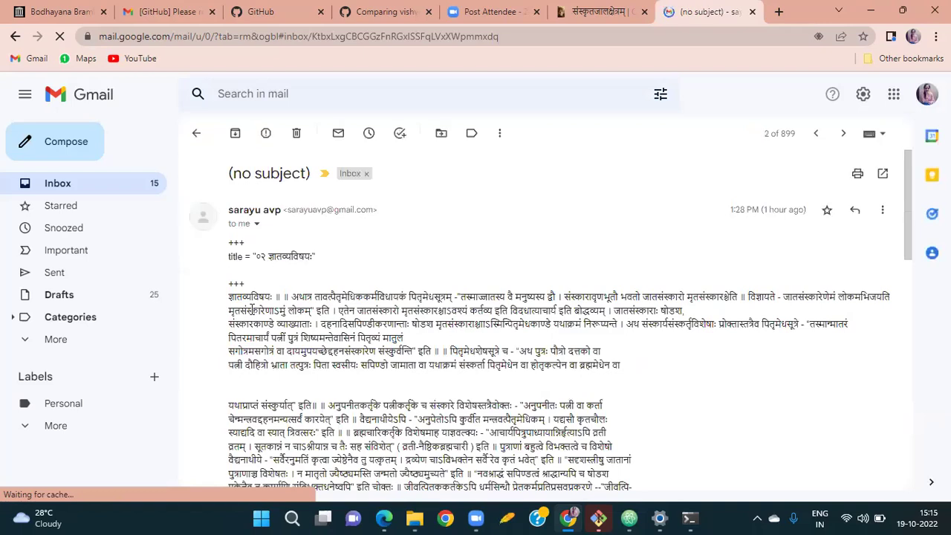
scroll(242, 172, down, 1)
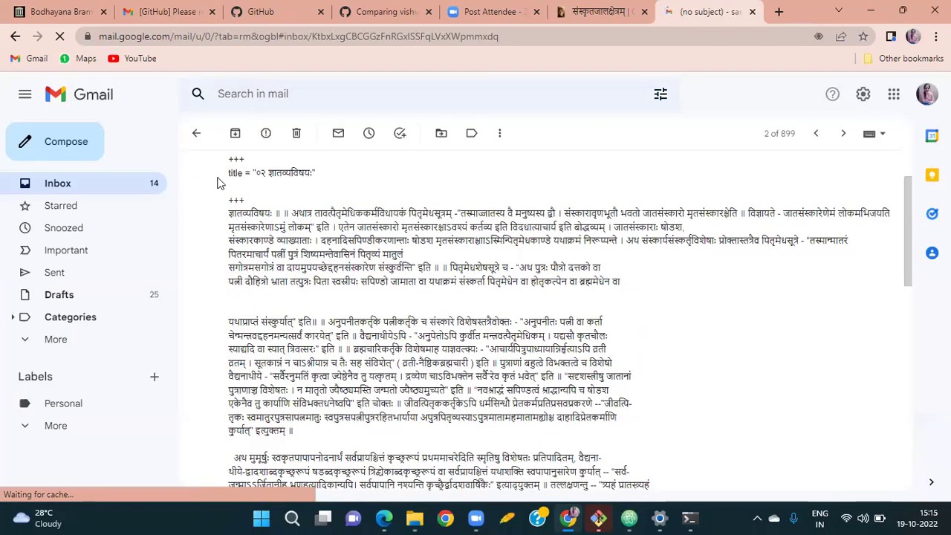
scroll(226, 169, up, 1)
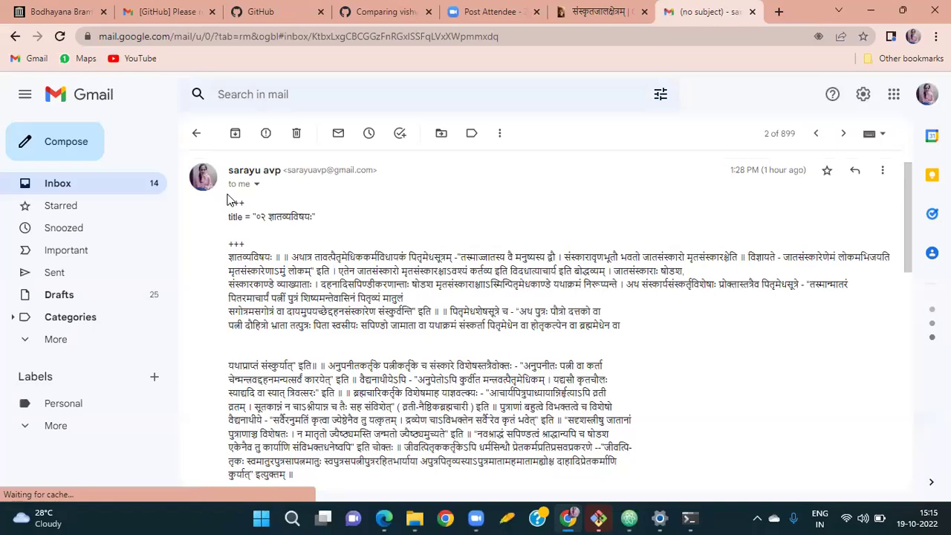
Select the whole message body from the first +++ line and copy it.
key(ctrl+a)
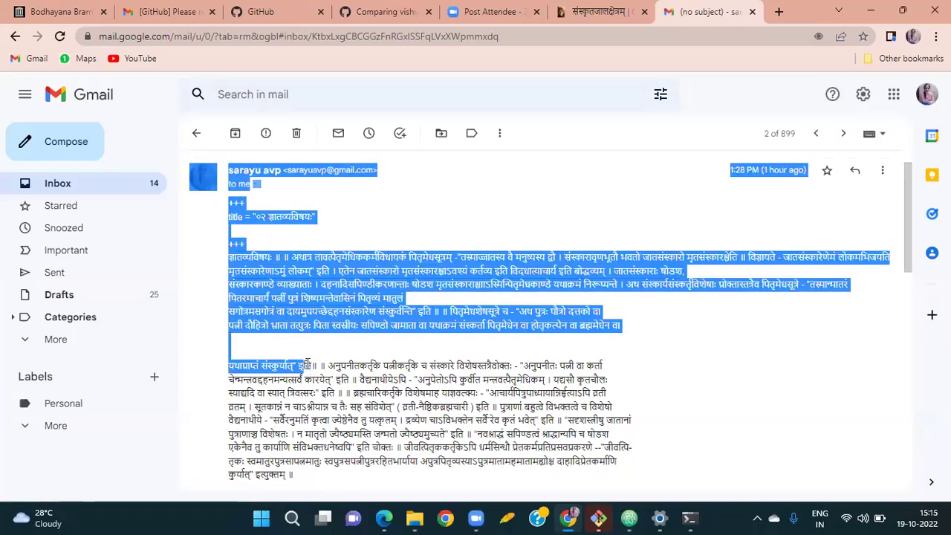
click(232, 204)
drag(267, 233, 281, 269)
click(231, 205)
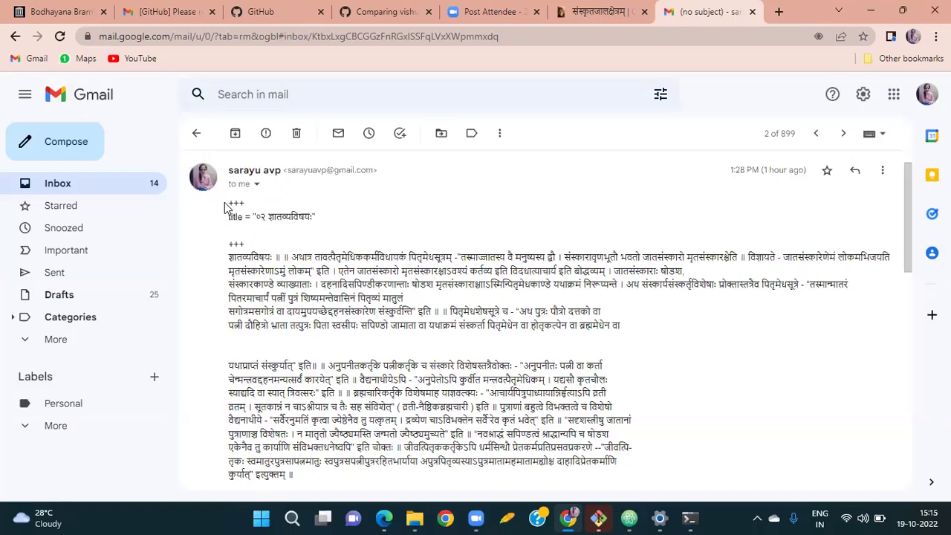
drag(231, 204, 292, 377)
scroll(330, 432, down, 15)
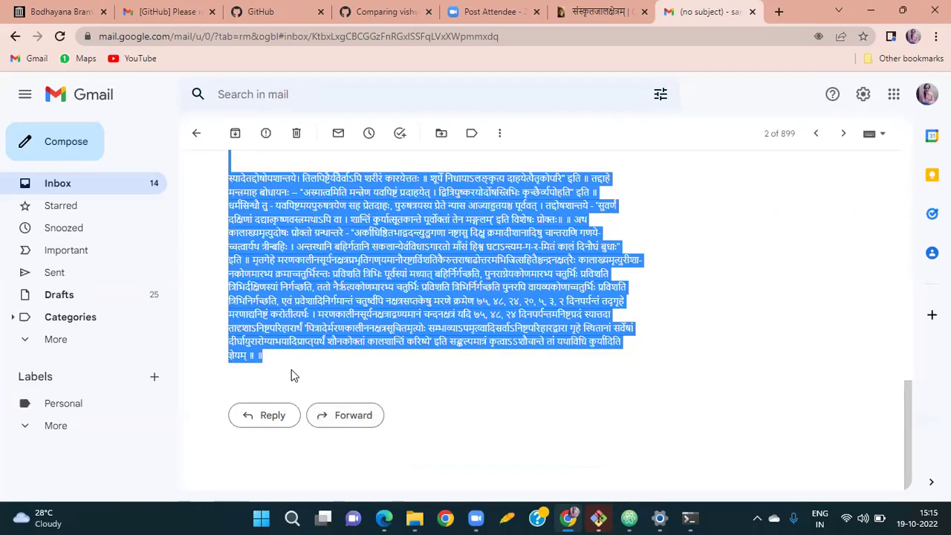
key(alt+Tab)
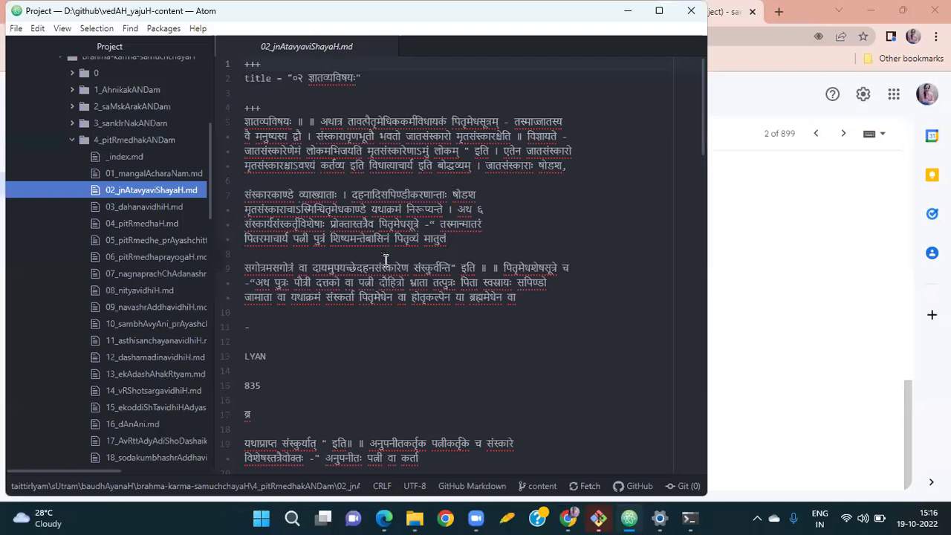
Overwrite all text in 02_jnAtavyaviShayaH.md with the copied 61-line message and save it.
click(356, 124)
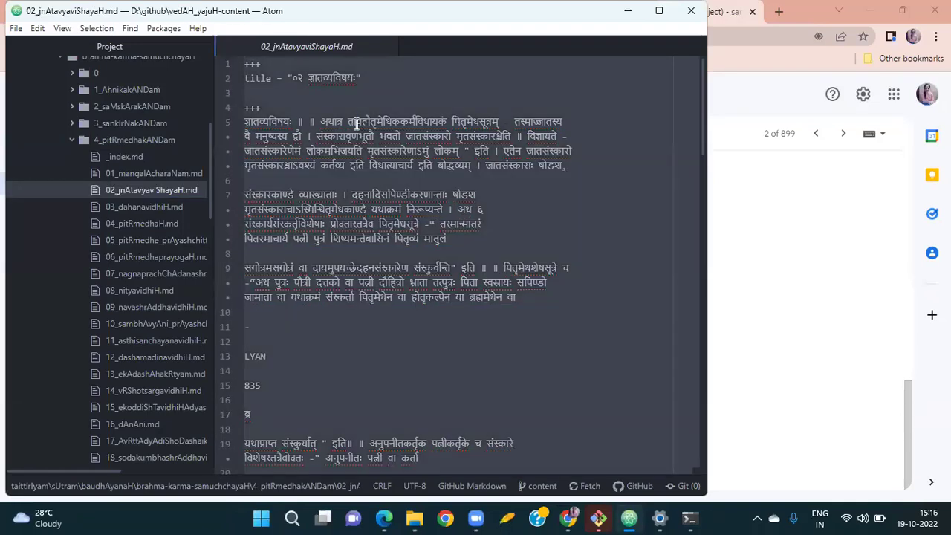
key(ctrl+a)
key(ctrl+v)
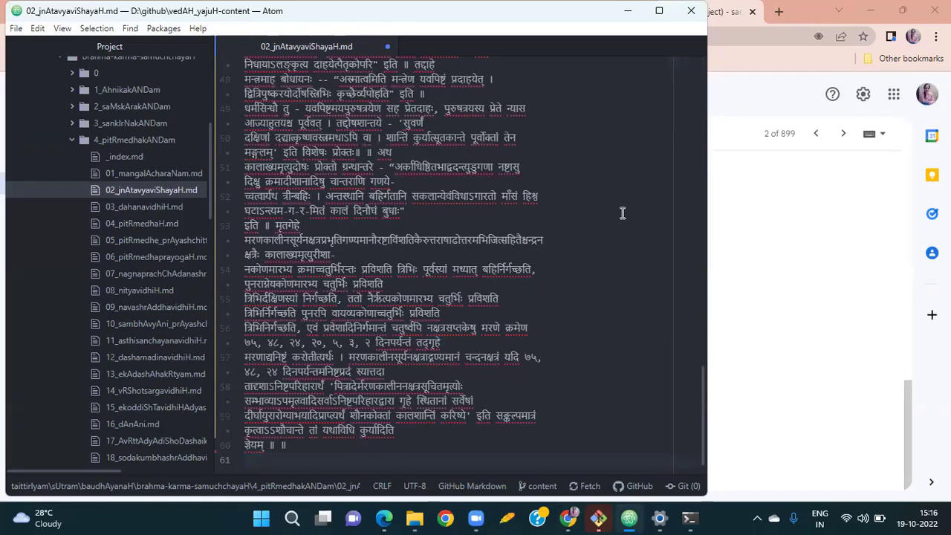
scroll(623, 213, up, 10)
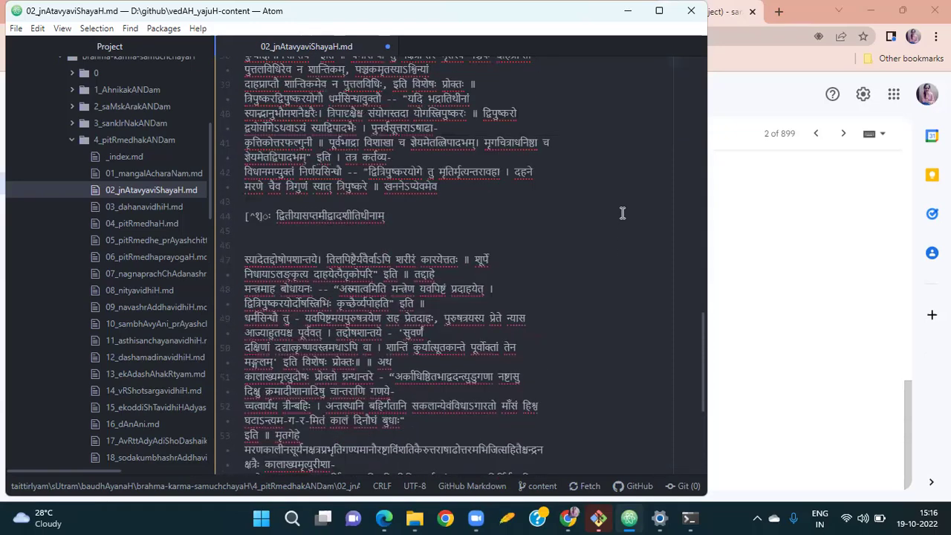
scroll(623, 214, up, 15)
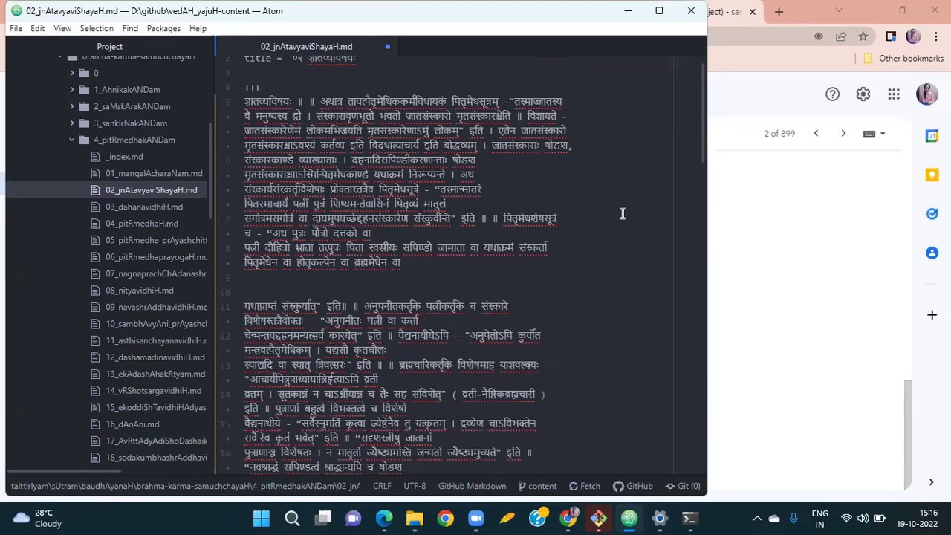
scroll(623, 214, up, 1)
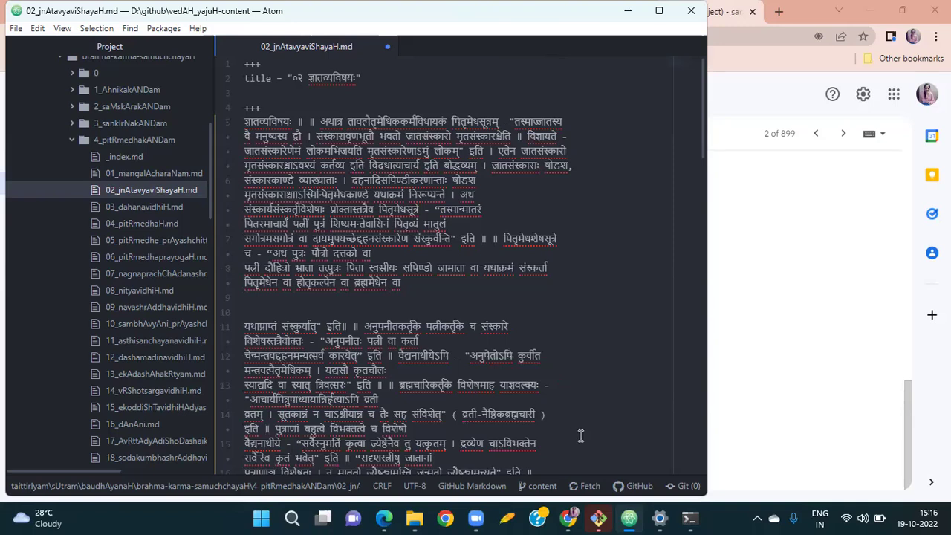
key(ctrl+s)
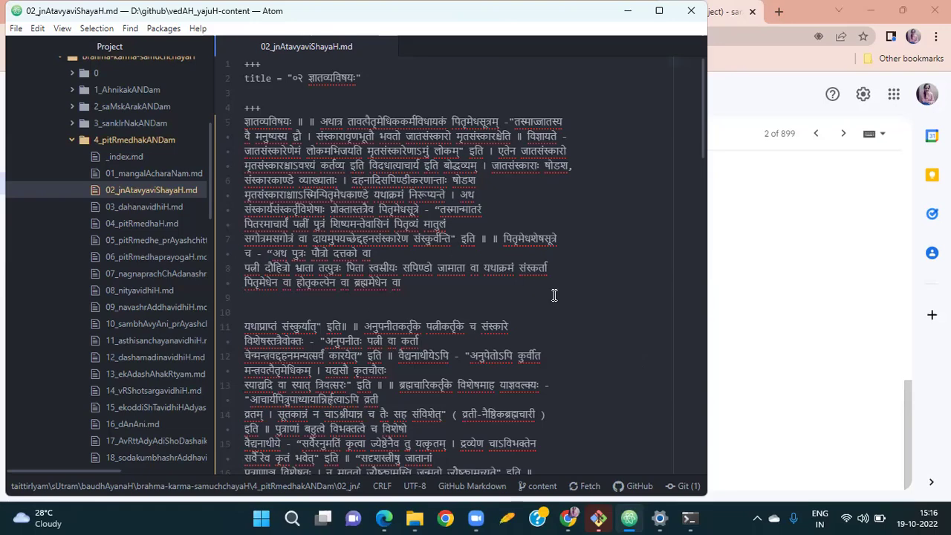
scroll(554, 295, down, 20)
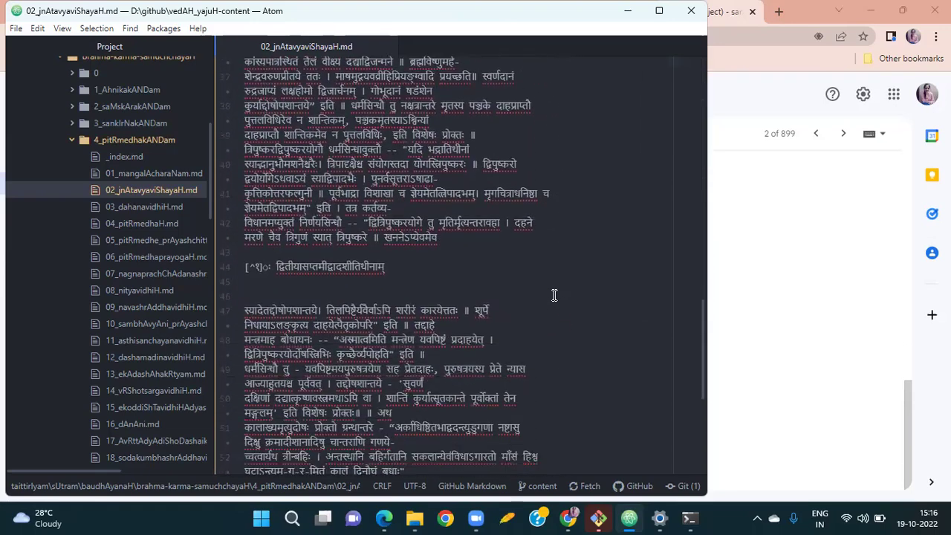
scroll(554, 295, down, 5)
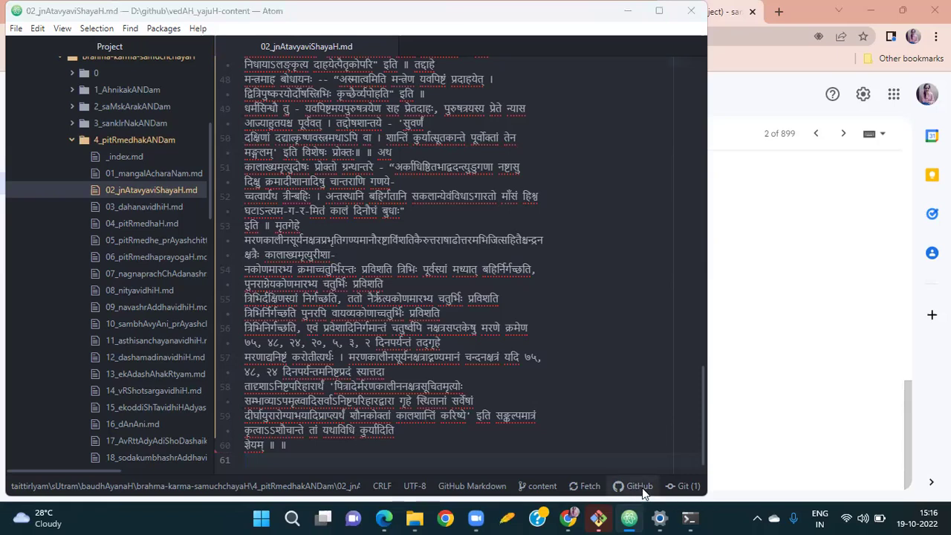
Enter the author's name and e-mail in Git Identity and apply it to all repositories.
click(685, 487)
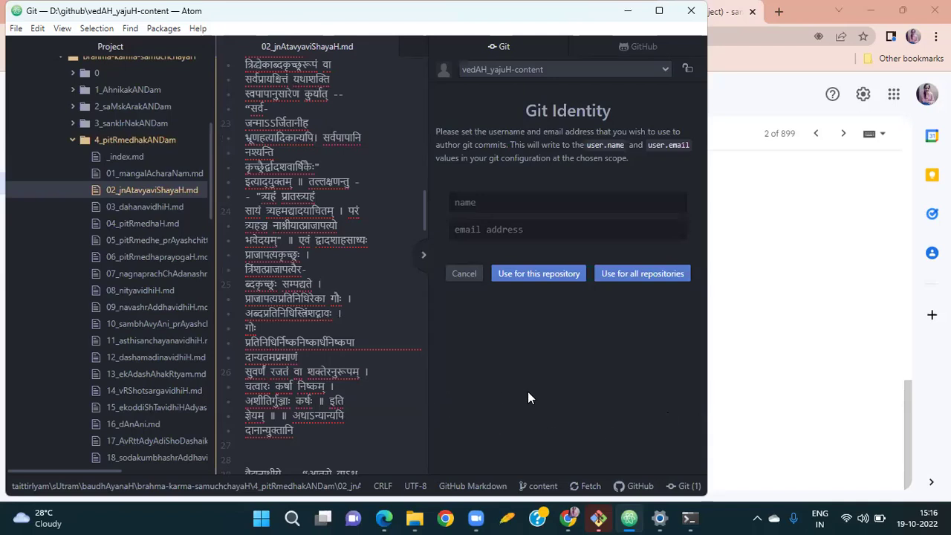
click(512, 204)
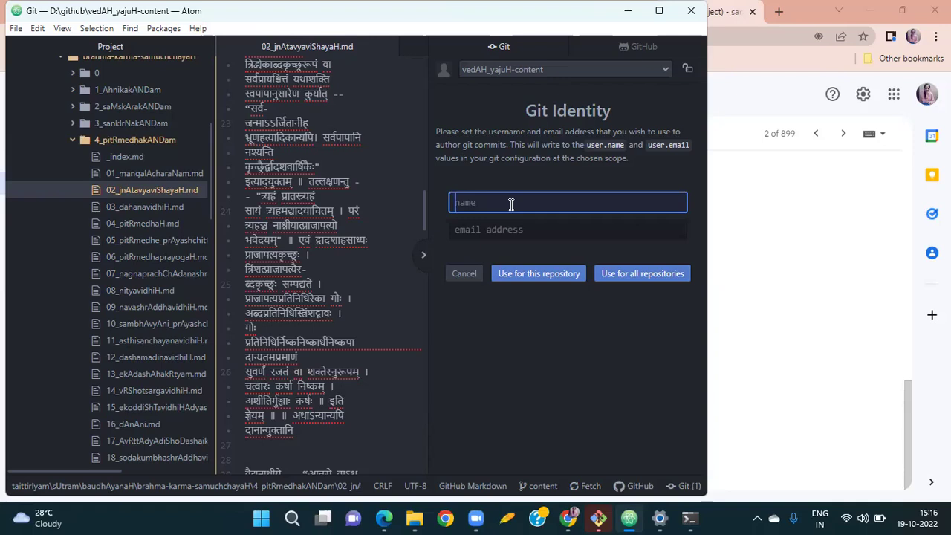
text(Sarayu)
click(469, 231)
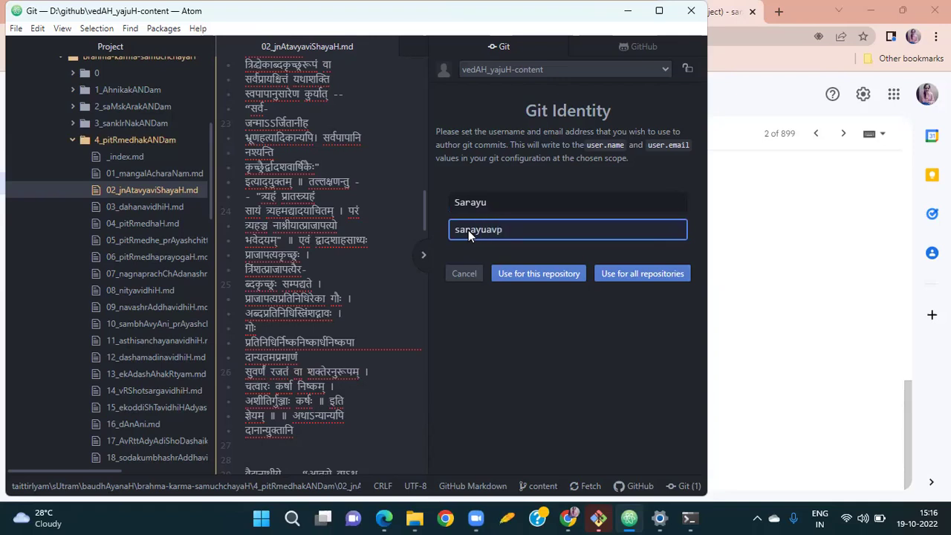
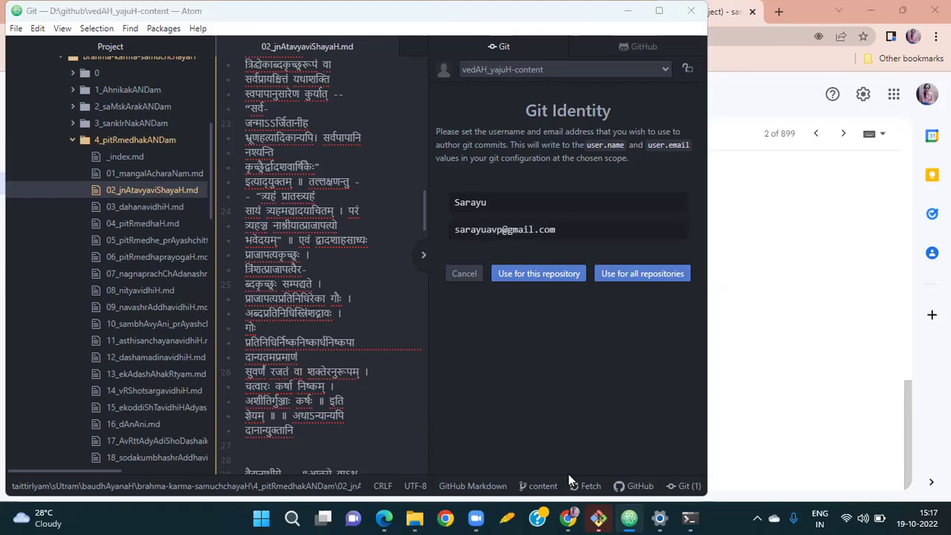
click(636, 276)
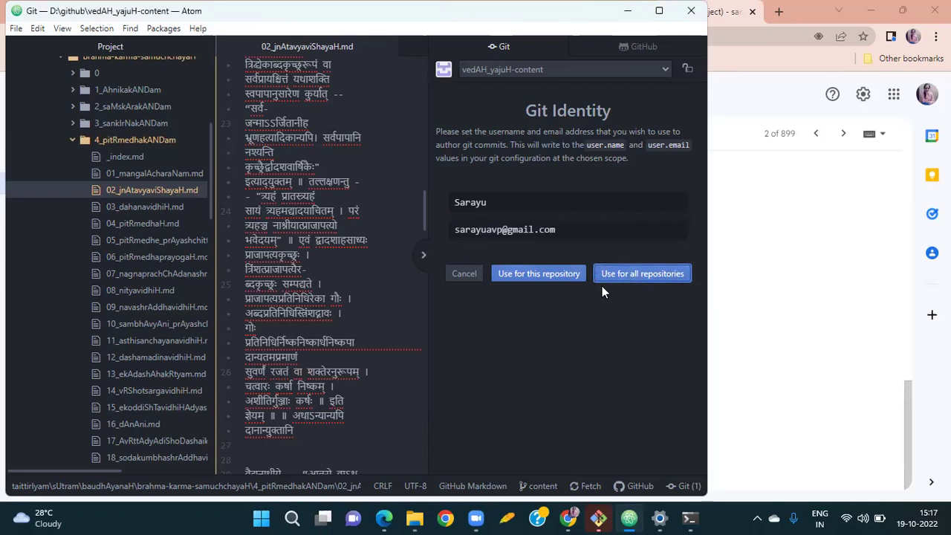
click(626, 275)
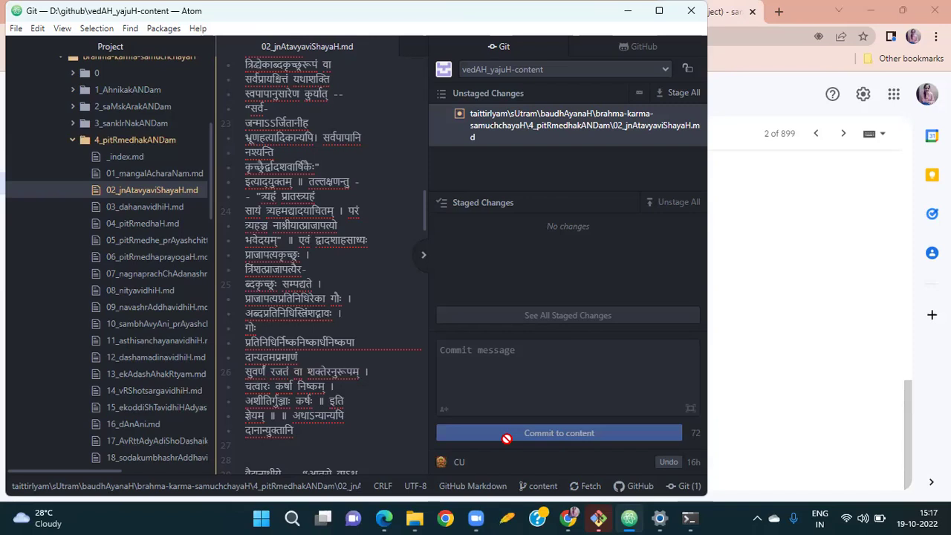
click(491, 519)
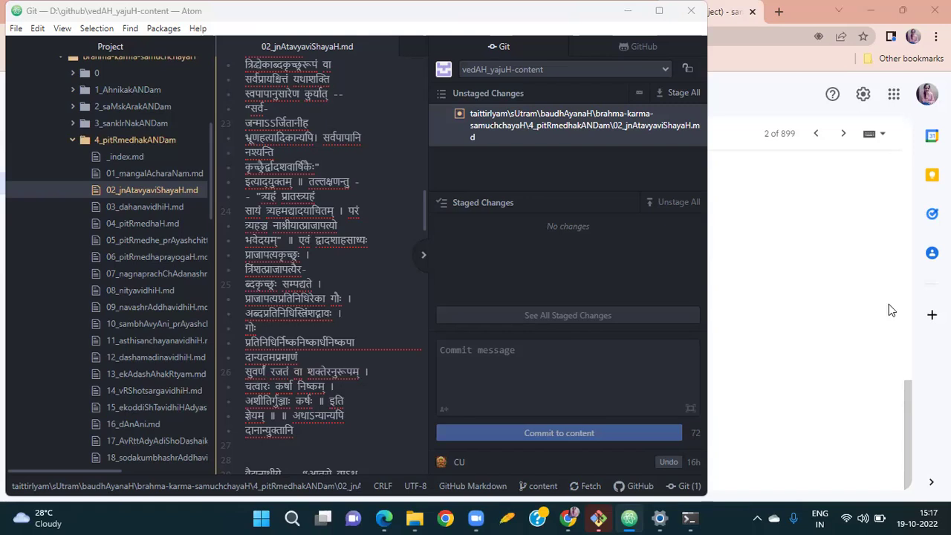
Close Atom and relaunch it by searching 'atom' in Windows Search.
click(693, 13)
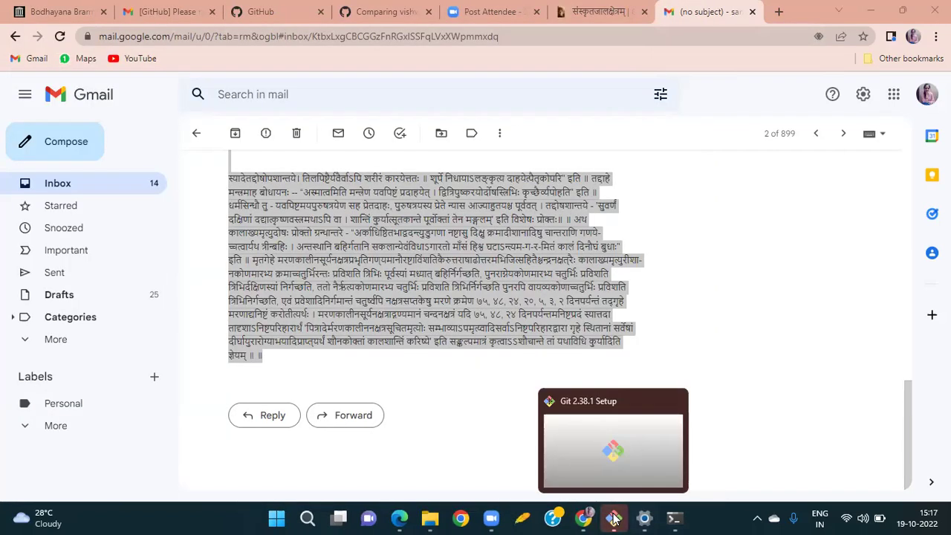
click(306, 518)
text(atom)
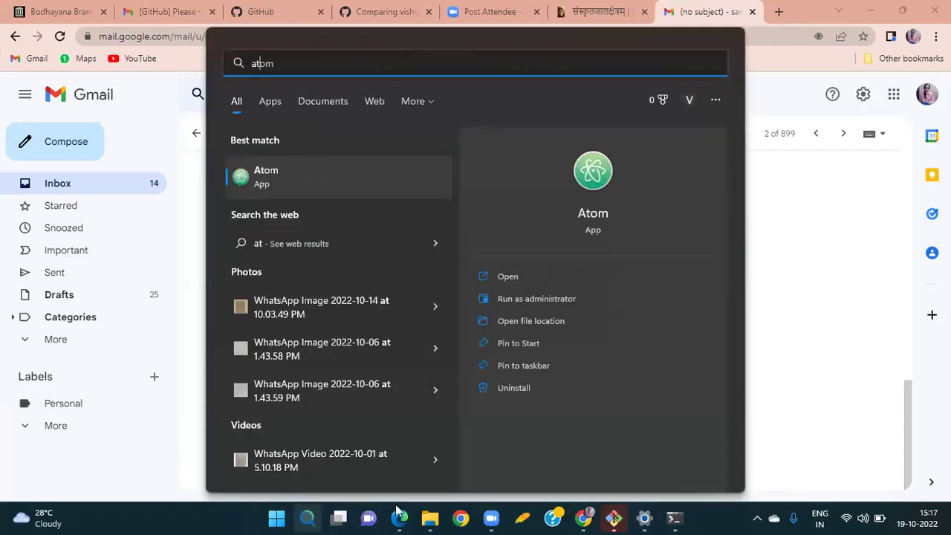
click(529, 277)
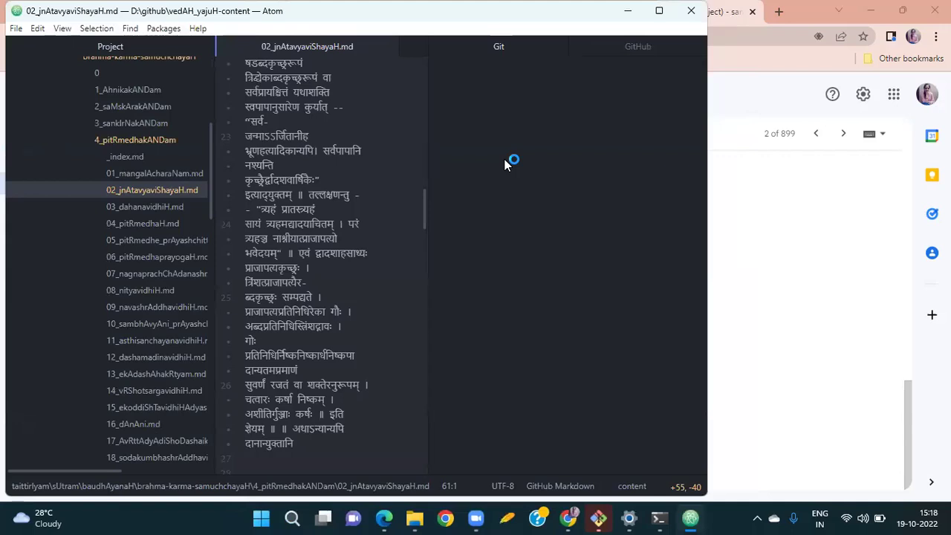
Maximize Atom and close the Welcome, Welcome Guide and Telemetry Consent tabs.
click(664, 13)
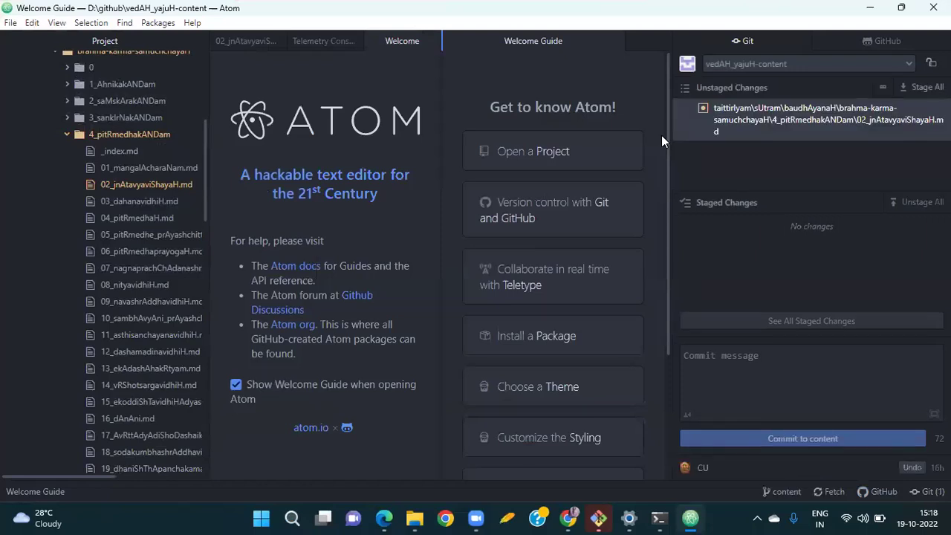
click(430, 41)
click(613, 41)
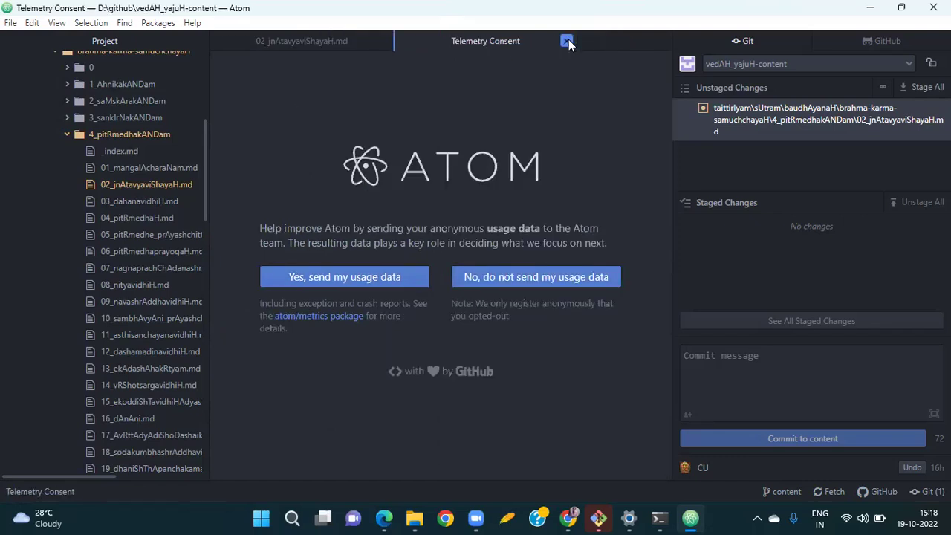
click(567, 41)
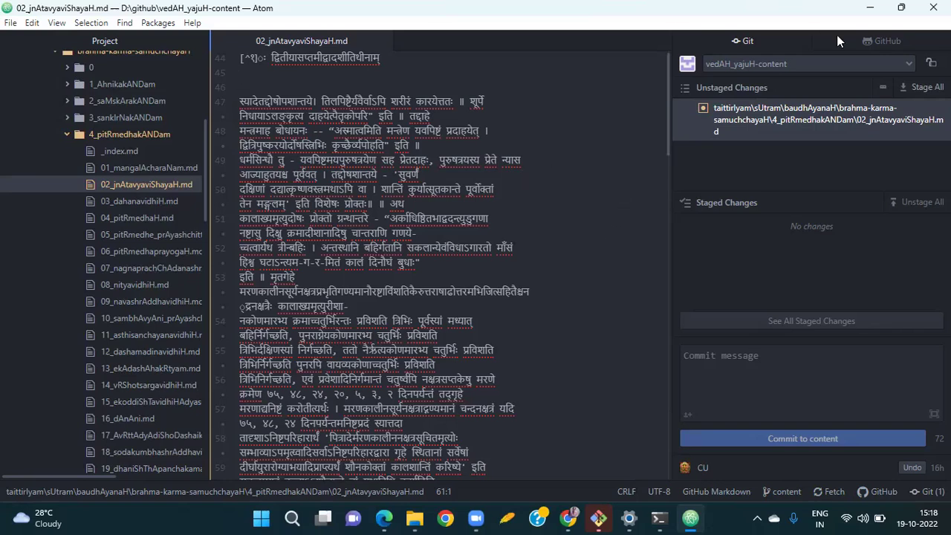
Stage all changes and type the commit message 'प्रारम्भिकं सम्पादनम्'.
click(920, 89)
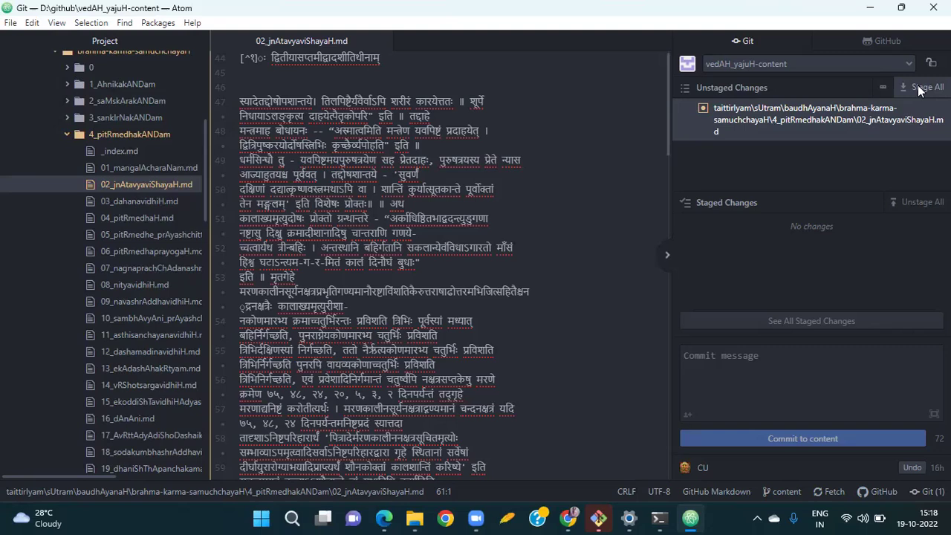
click(920, 89)
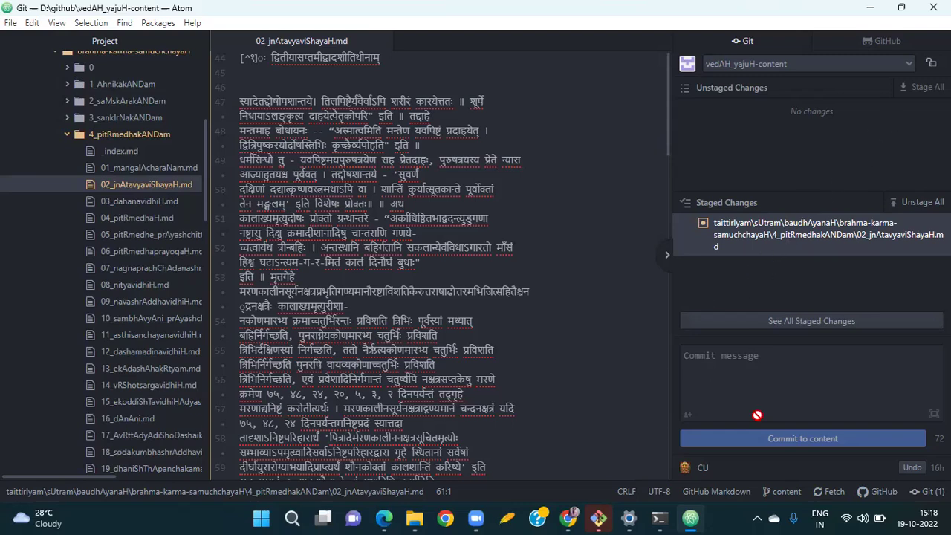
click(768, 379)
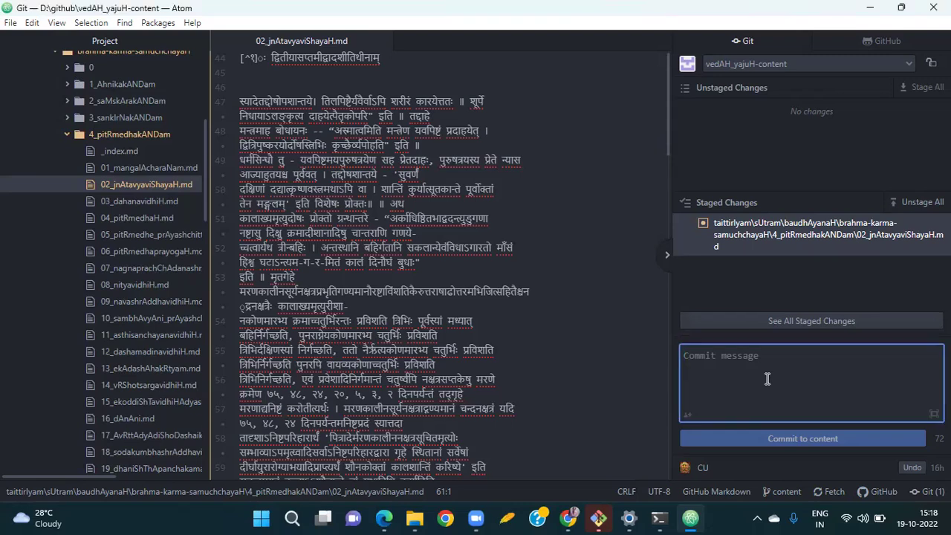
text(प्रारम्ब्)
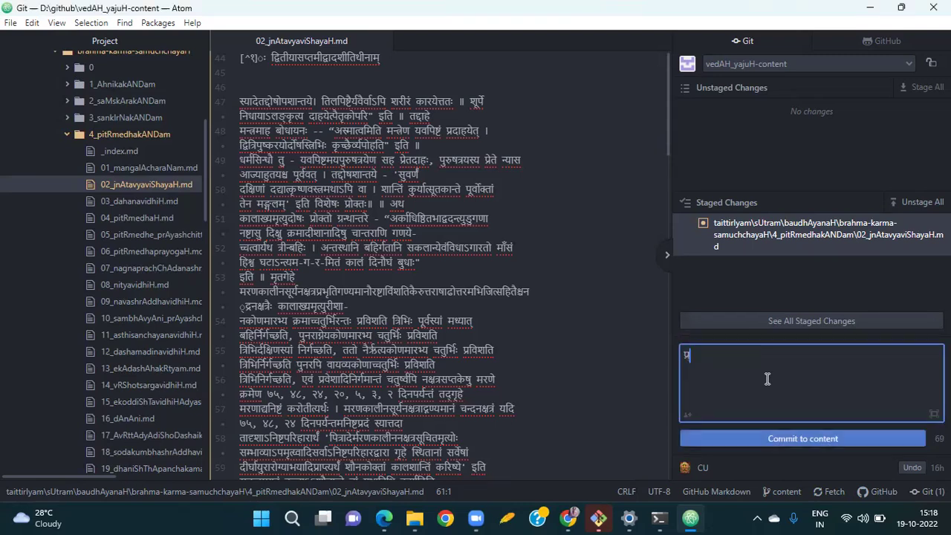
text(भिकं सम्पाद्नम्)
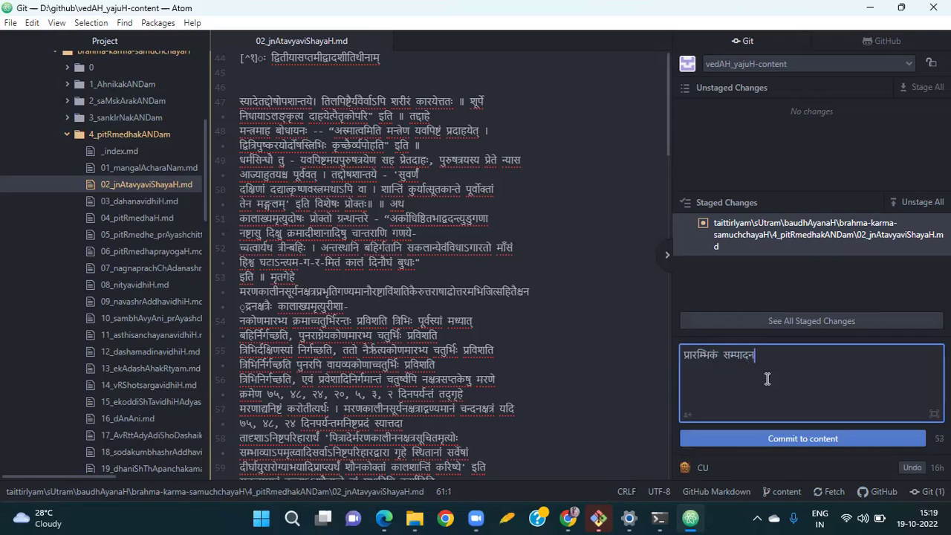
Commit the staged change, push it, and enter the GitHub username in the credentials prompt.
click(760, 440)
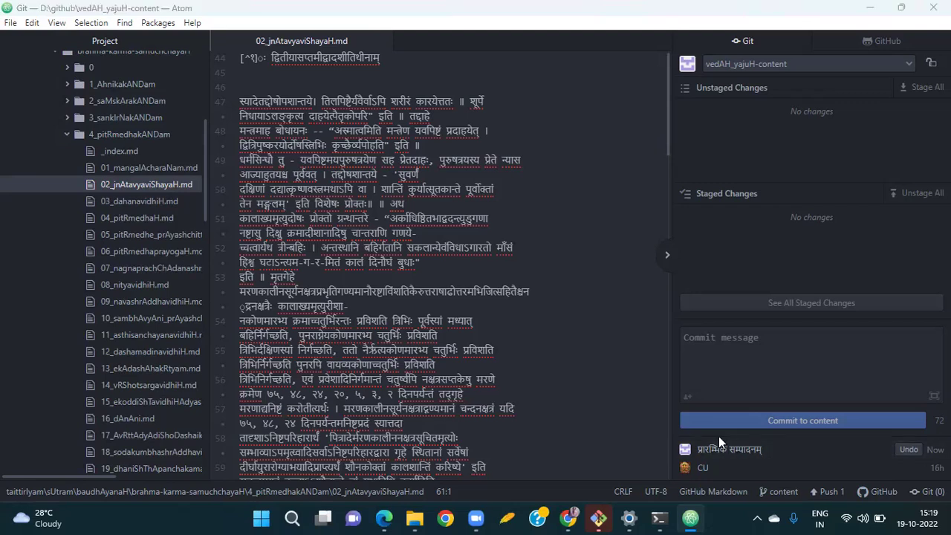
click(826, 493)
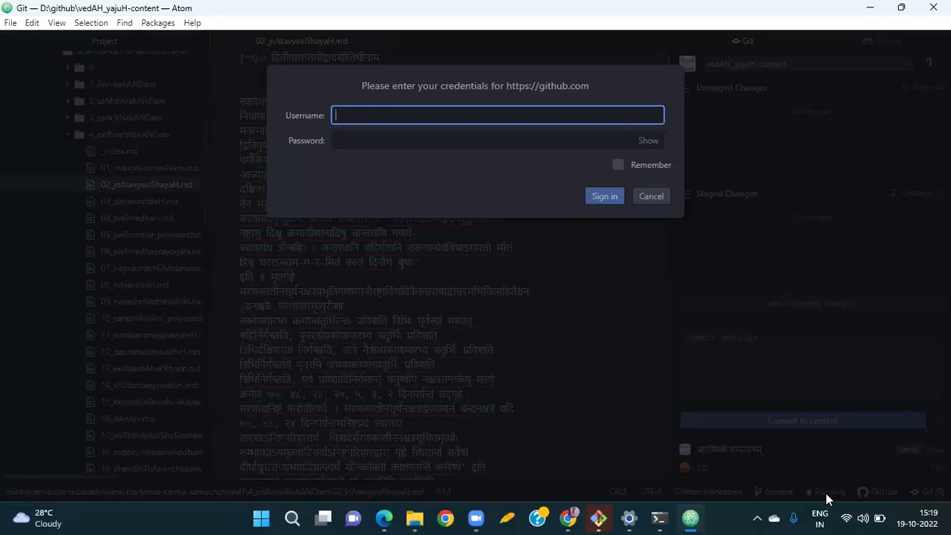
text(ज)
key(BackSpace)
text(Dhunee)
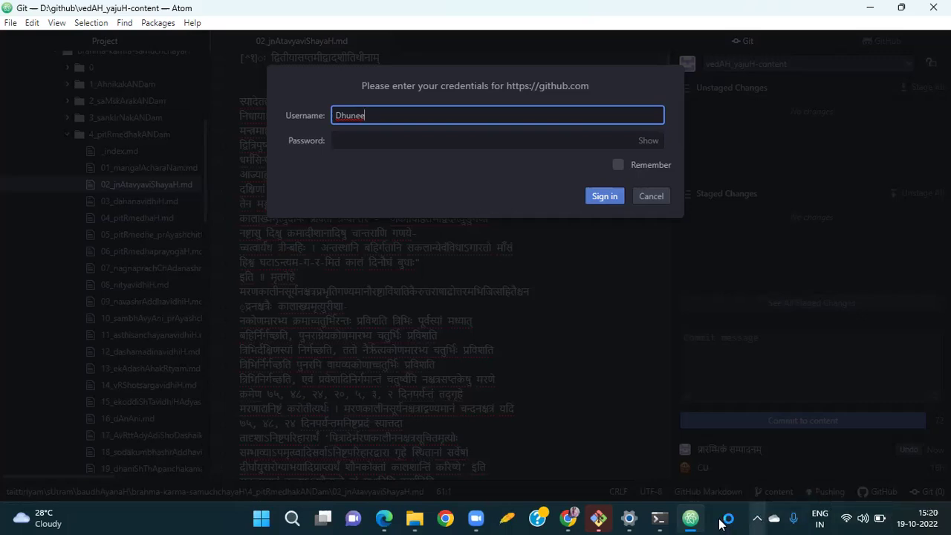
In Chrome, review the patch-1 diff against vishvAsa/vedAH_yajuH's content branch.
click(569, 518)
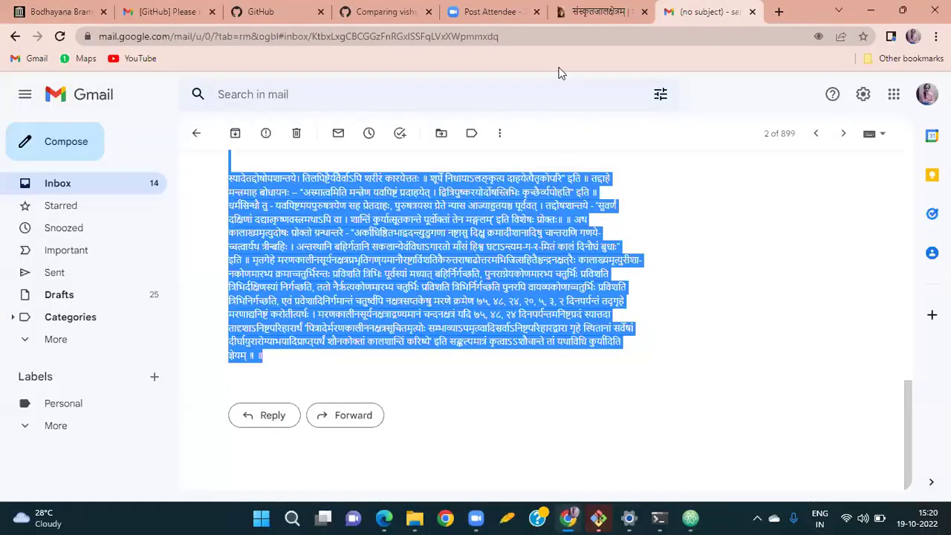
click(298, 9)
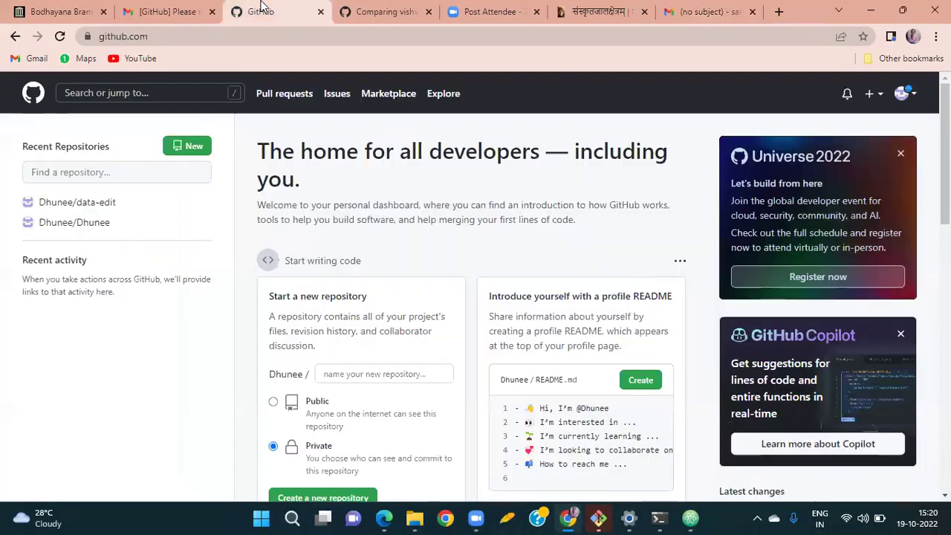
click(366, 11)
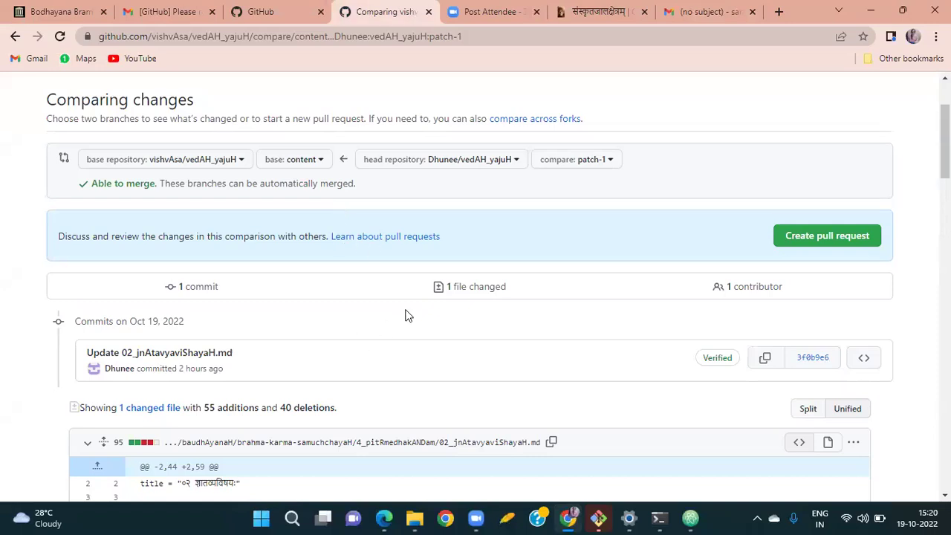
scroll(405, 315, down, 2)
scroll(407, 316, down, 1)
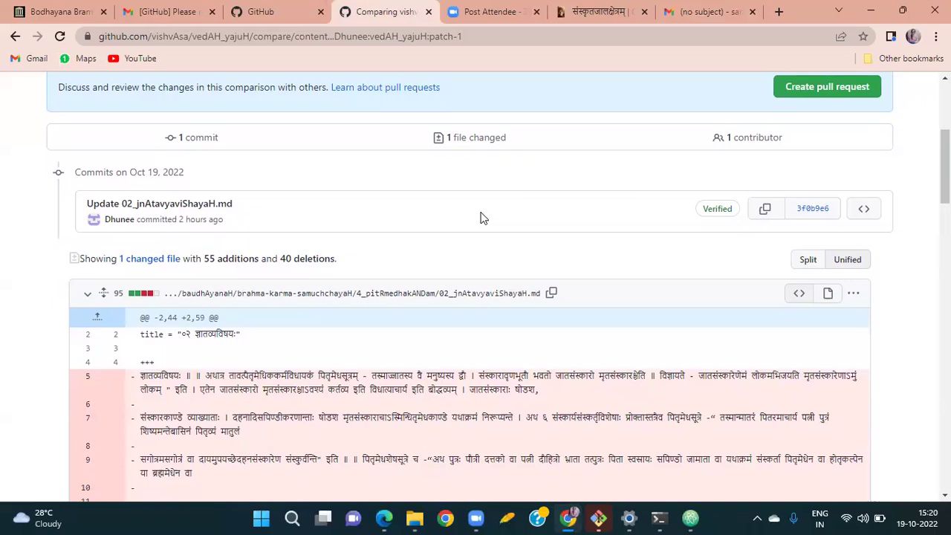
scroll(480, 218, up, 5)
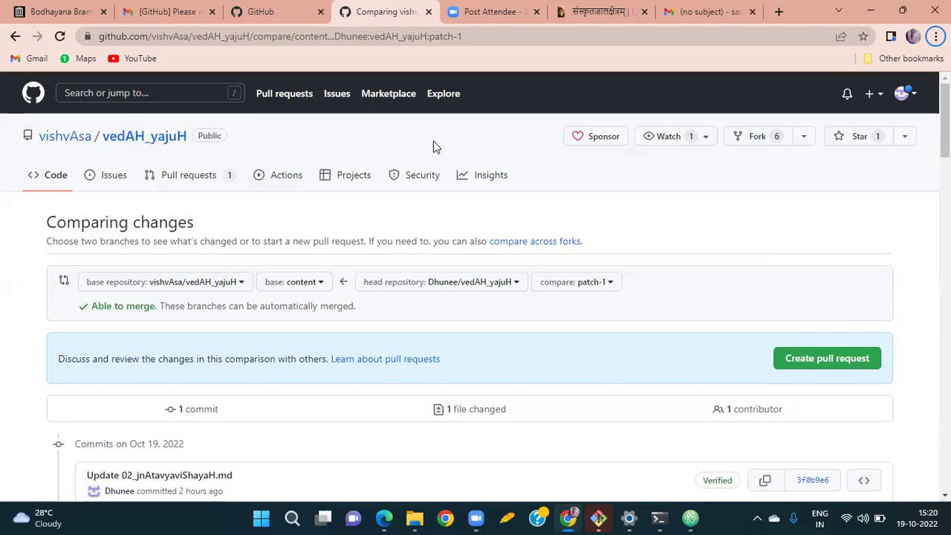
Go from the avatar menu to Settings, then to the SSH and GPG keys page.
click(902, 95)
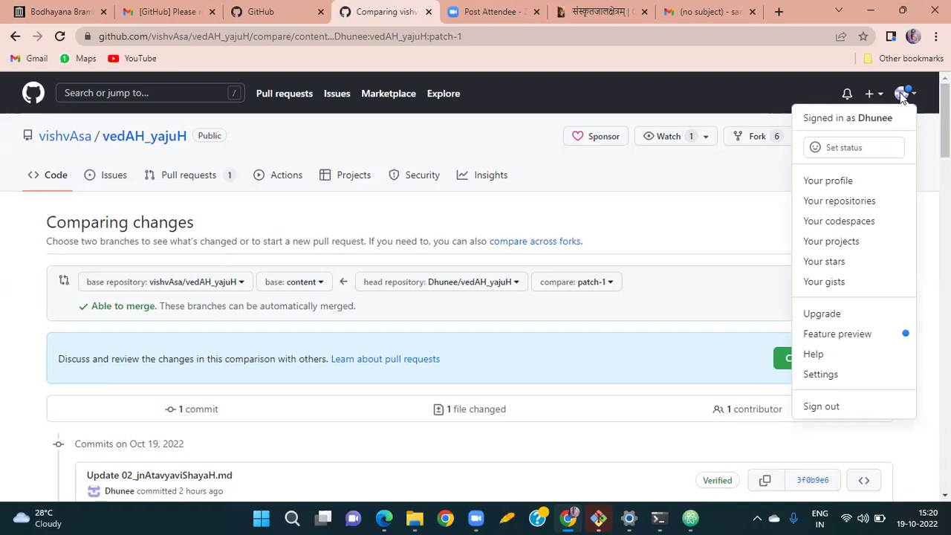
click(895, 380)
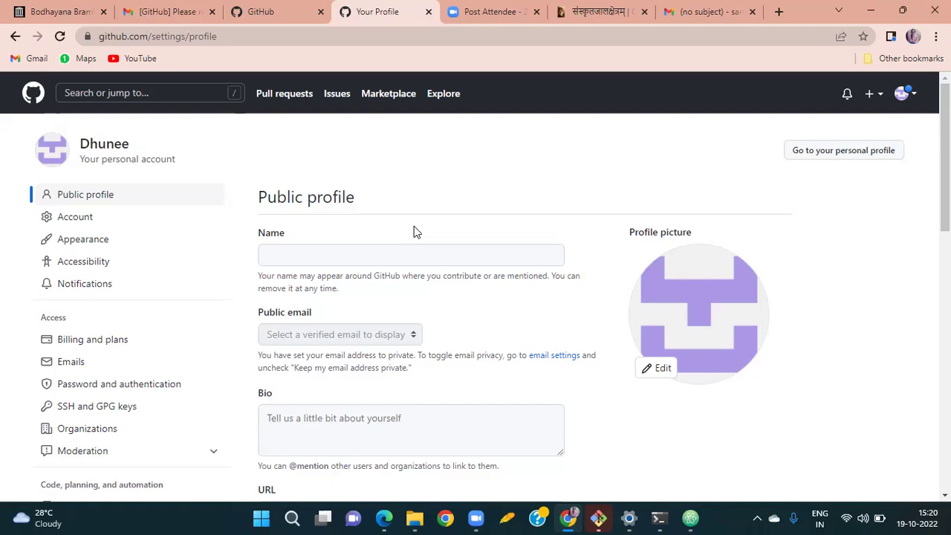
scroll(389, 246, down, 7)
scroll(389, 246, down, 3)
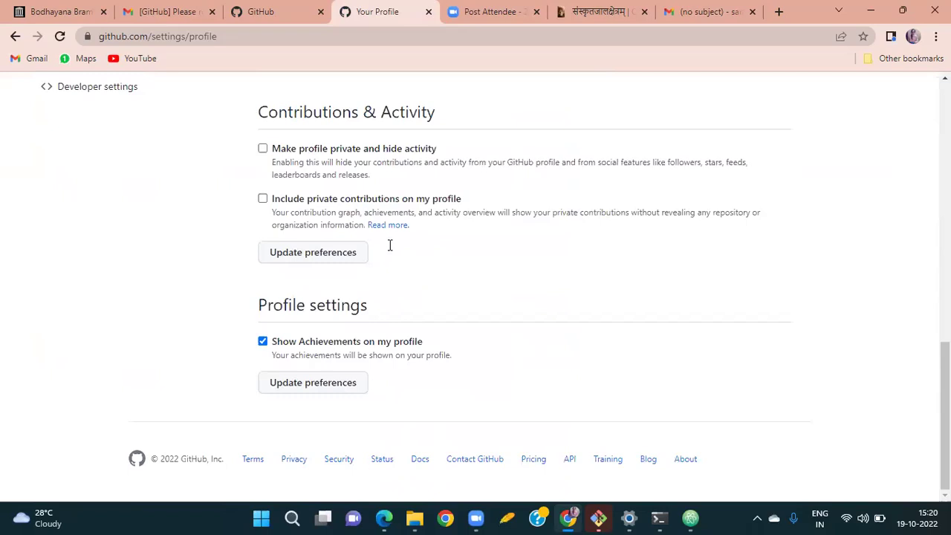
scroll(389, 245, up, 5)
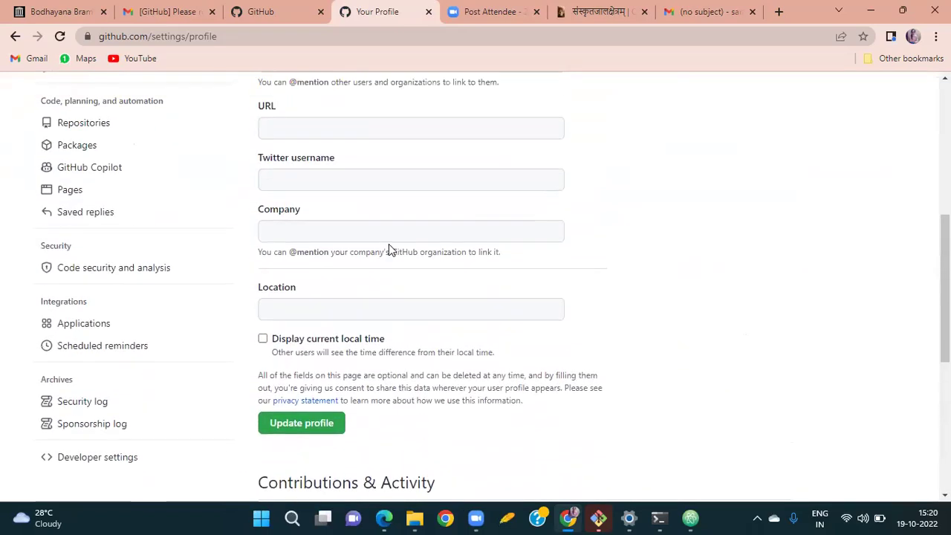
scroll(390, 245, up, 1)
scroll(389, 246, up, 1)
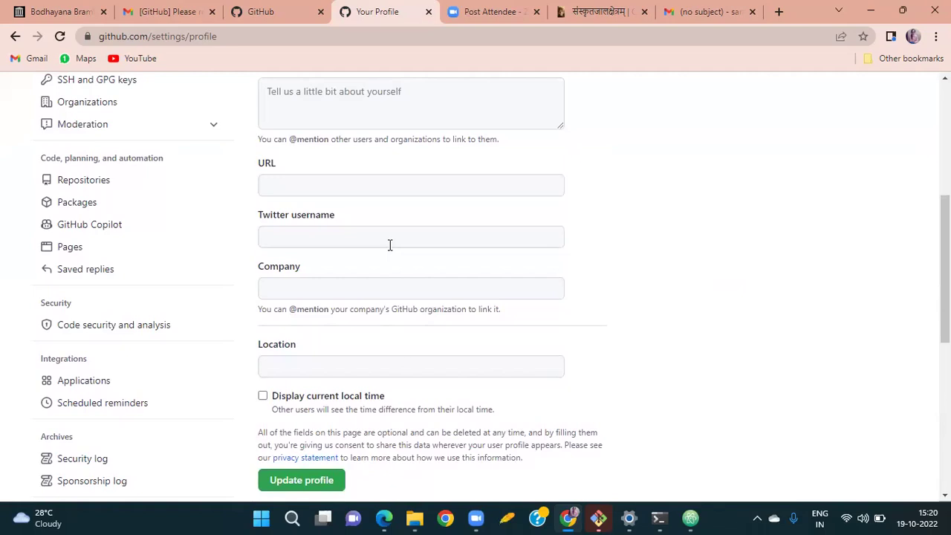
scroll(390, 245, up, 3)
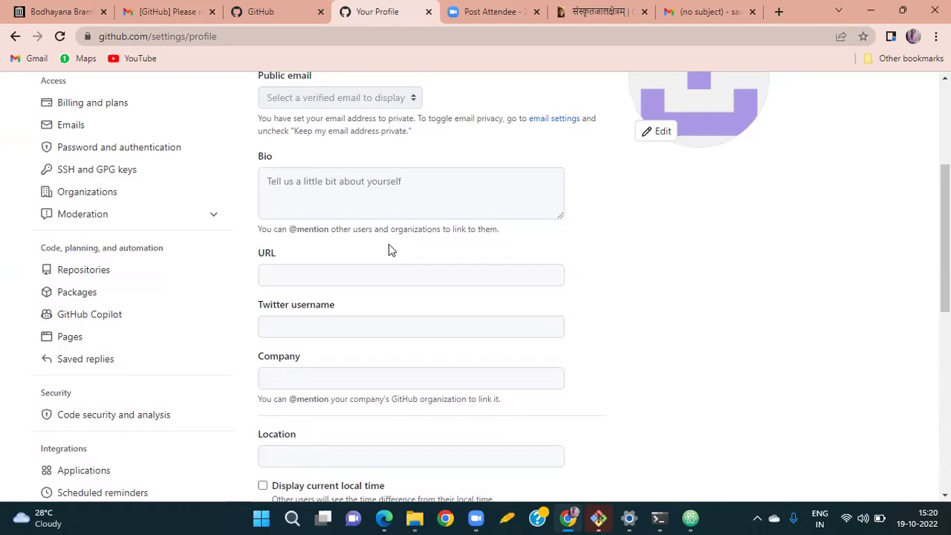
click(106, 177)
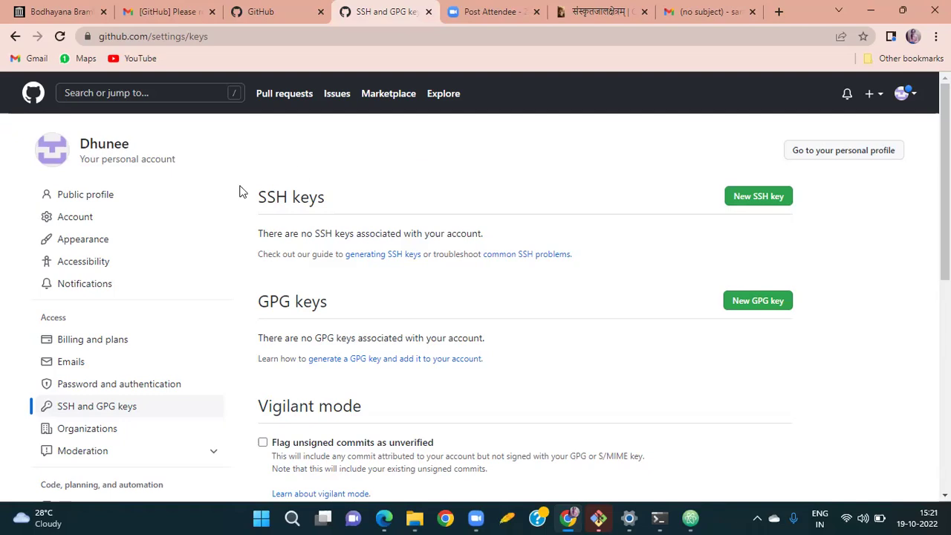
Navigate Developer settings to Personal access tokens > Tokens (classic).
scroll(173, 318, down, 1)
scroll(173, 318, down, 4)
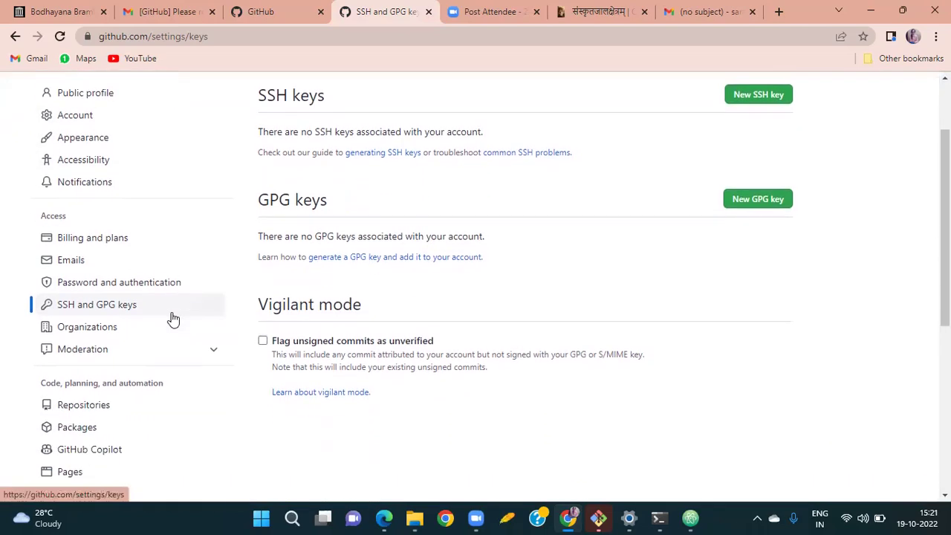
scroll(173, 318, down, 1)
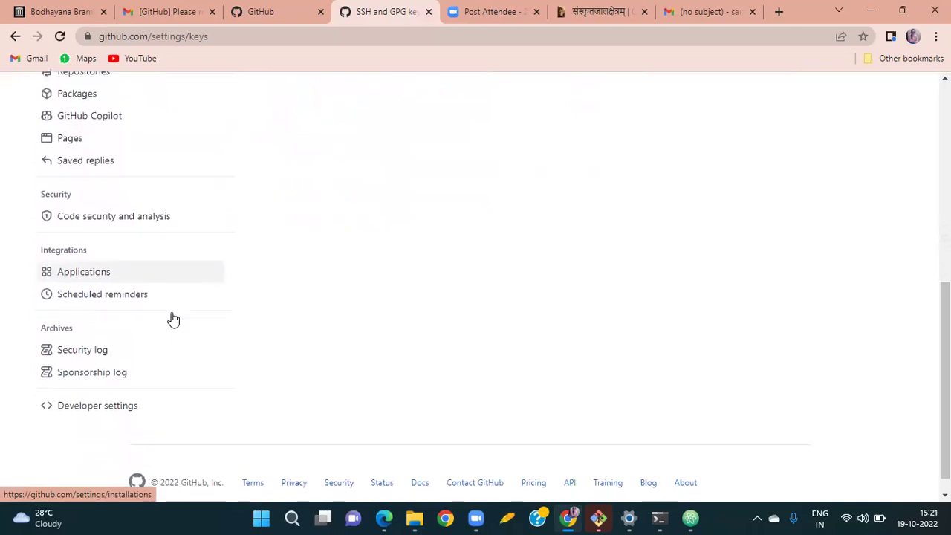
click(112, 385)
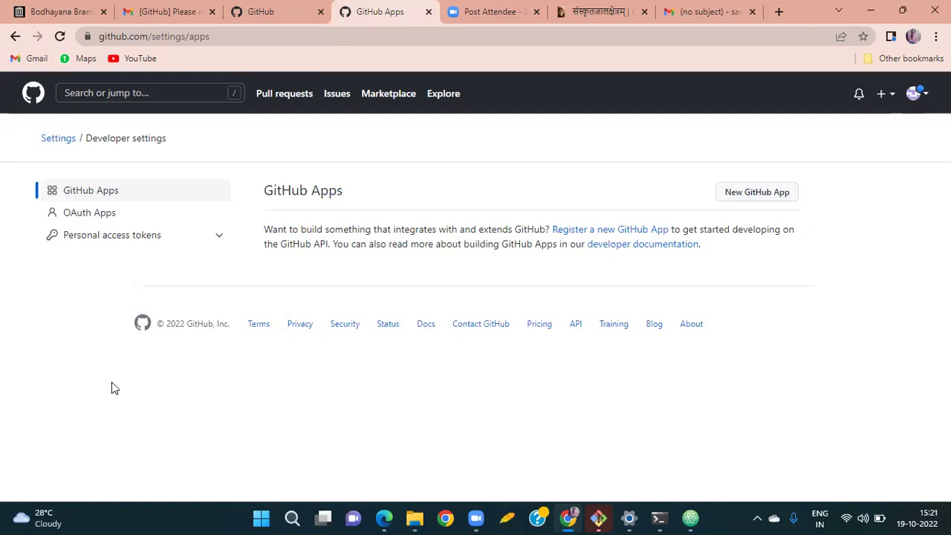
click(169, 238)
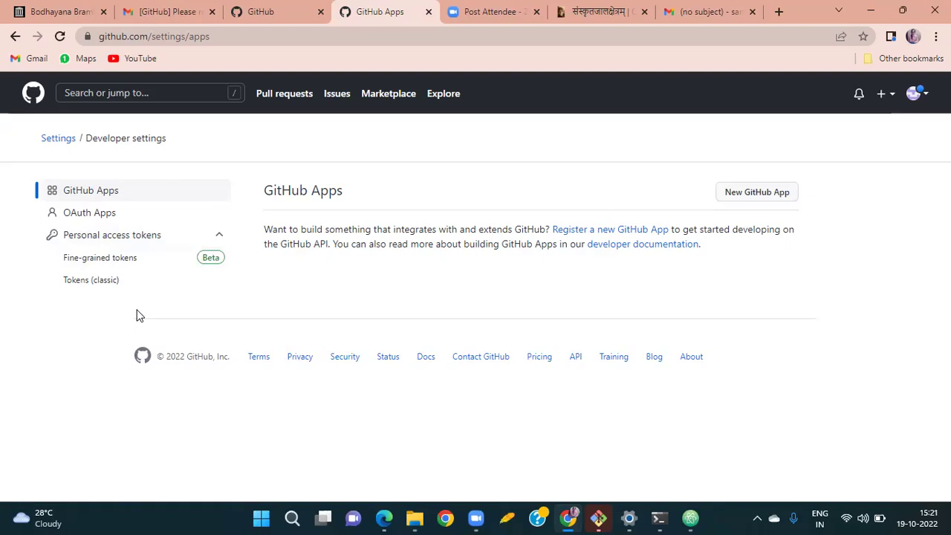
click(158, 281)
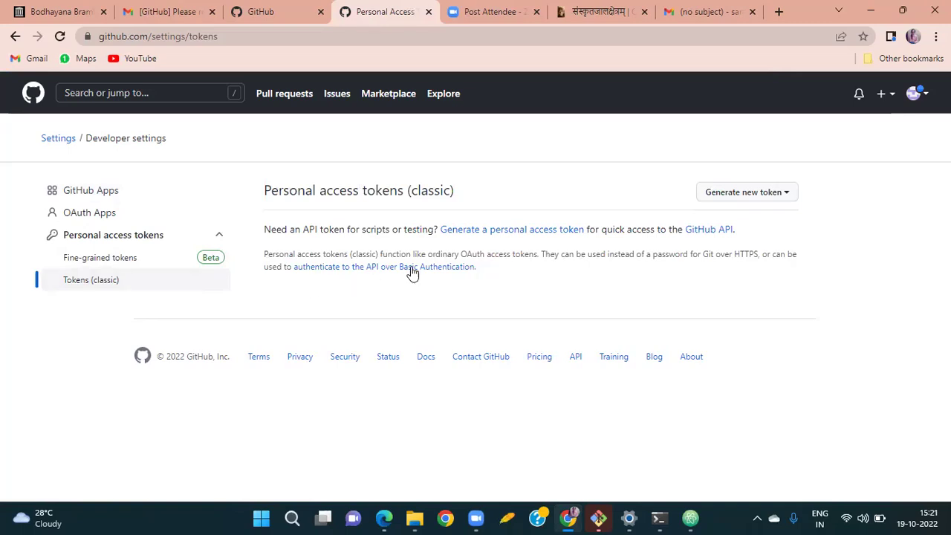
Start a new classic token and confirm access with the account password.
click(511, 230)
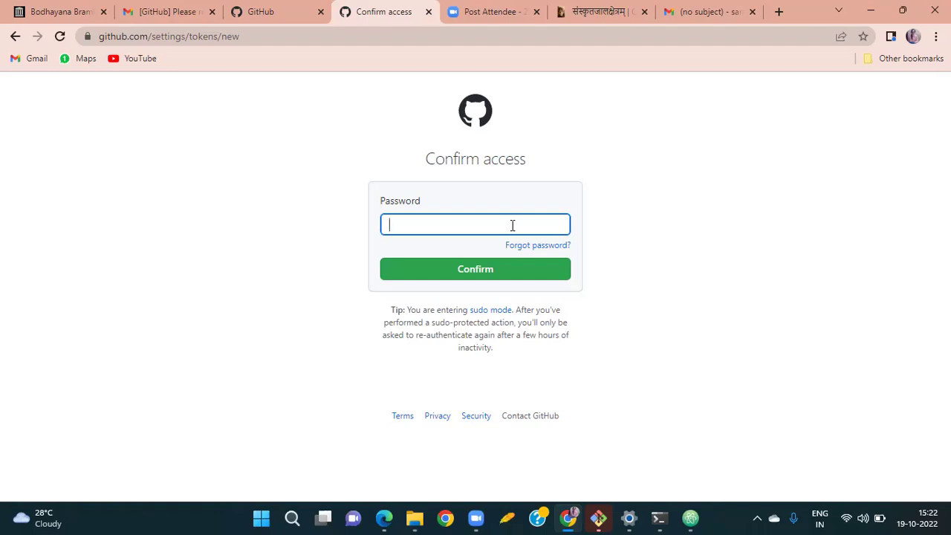
text(***************)
key(Return)
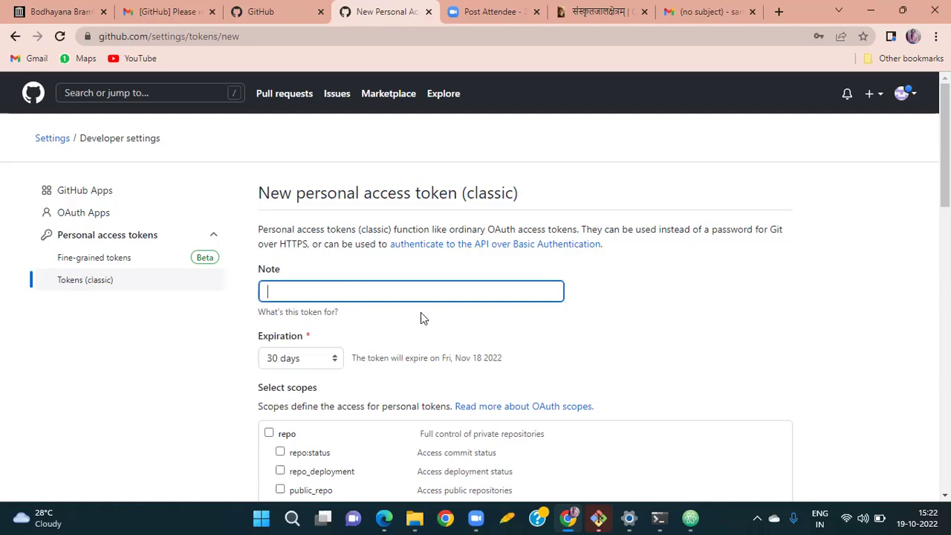
Give the token the note 'atom' and set Expiration to No expiration.
scroll(421, 312, down, 1)
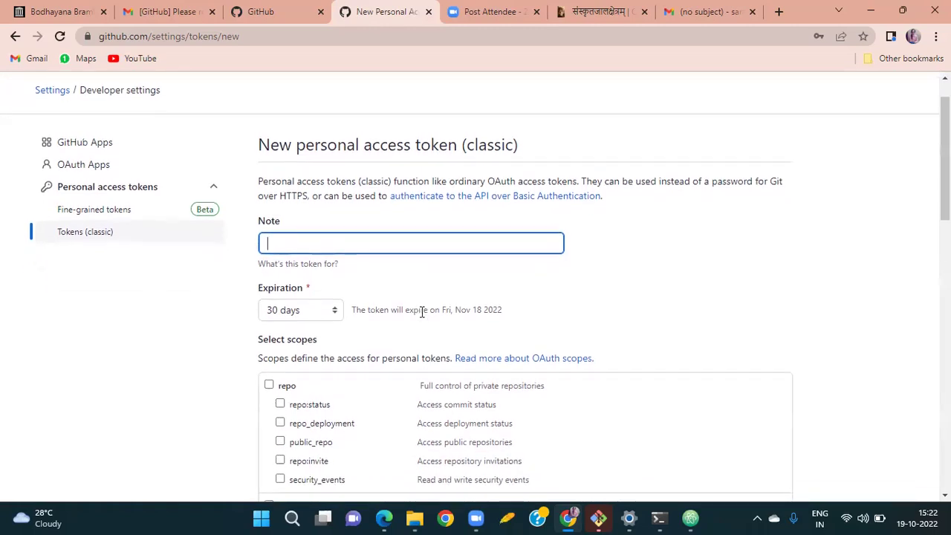
text(atom)
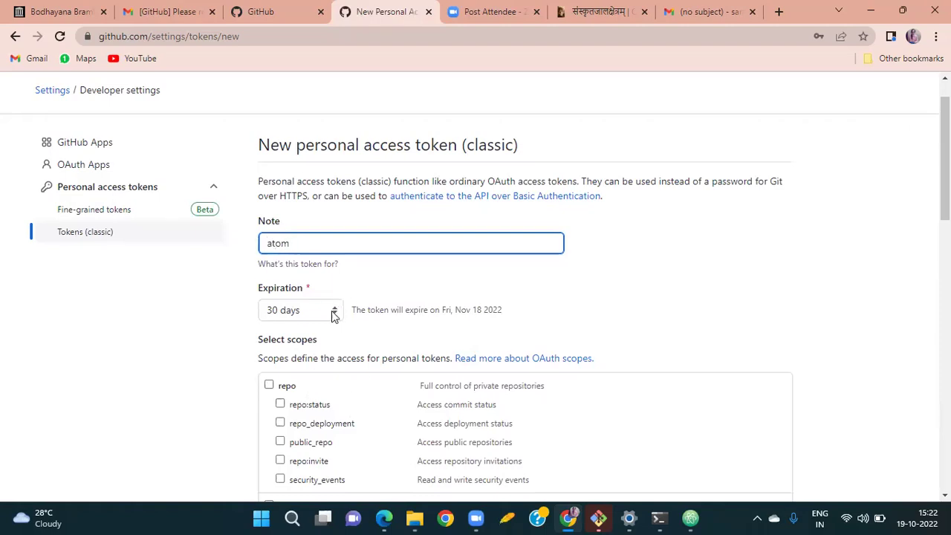
click(334, 316)
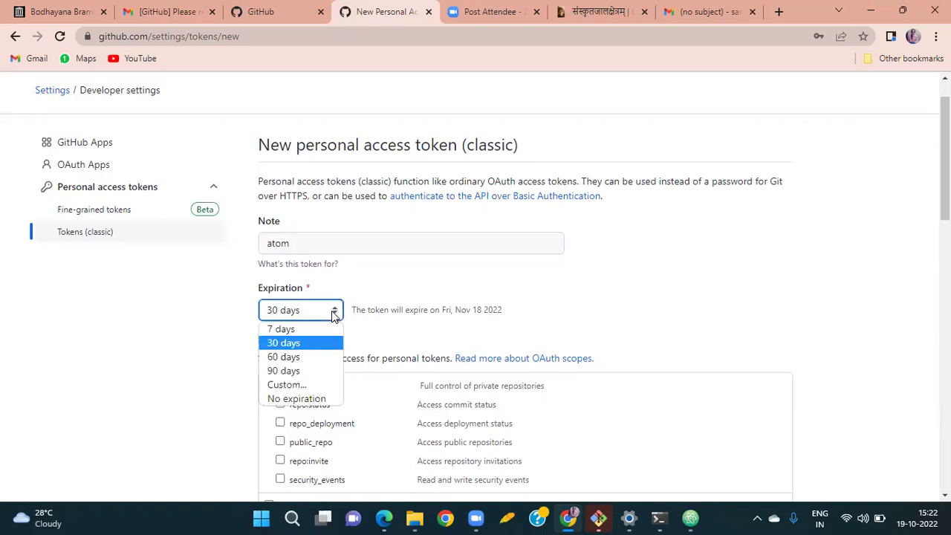
click(296, 398)
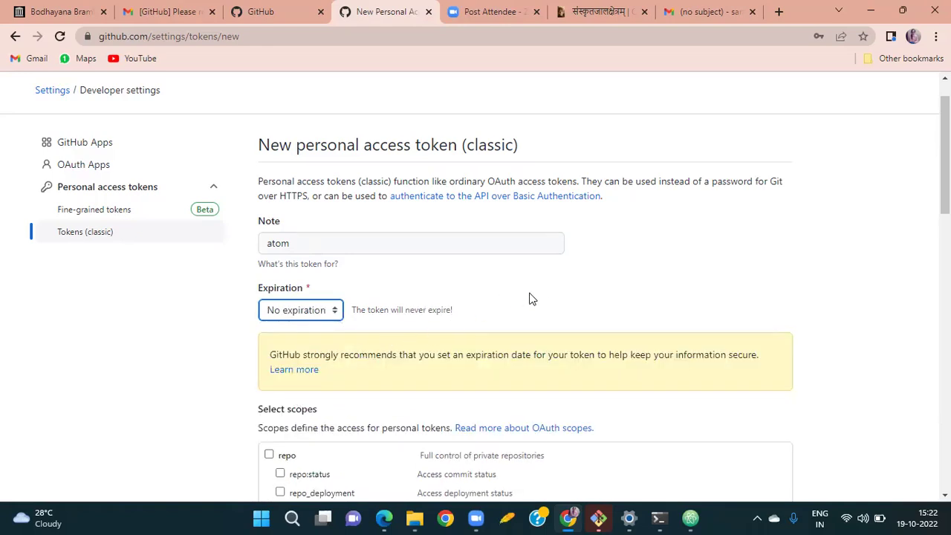
Tick the full repo scope and generate the token.
scroll(546, 302, down, 1)
scroll(547, 302, down, 3)
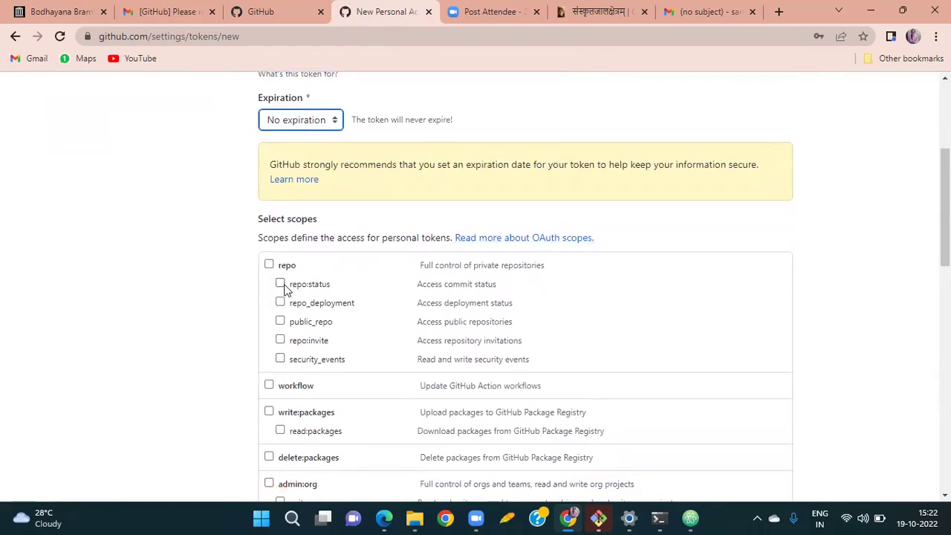
click(269, 266)
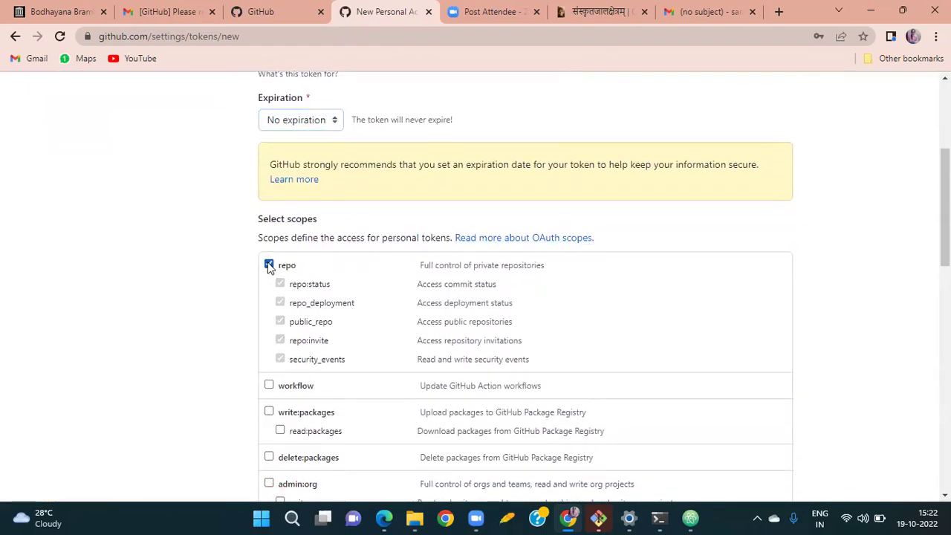
scroll(583, 290, down, 1)
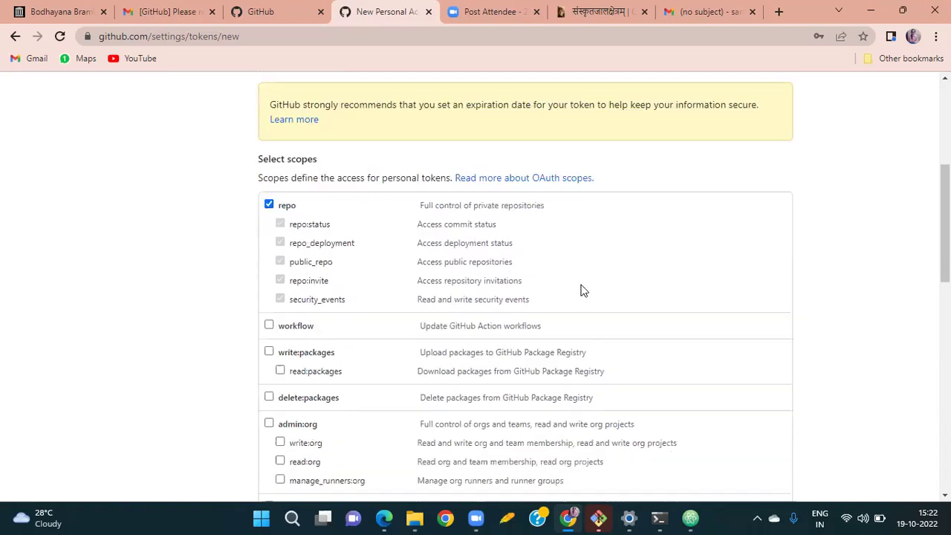
scroll(583, 290, down, 3)
scroll(583, 290, down, 2)
scroll(584, 290, down, 2)
scroll(584, 290, down, 4)
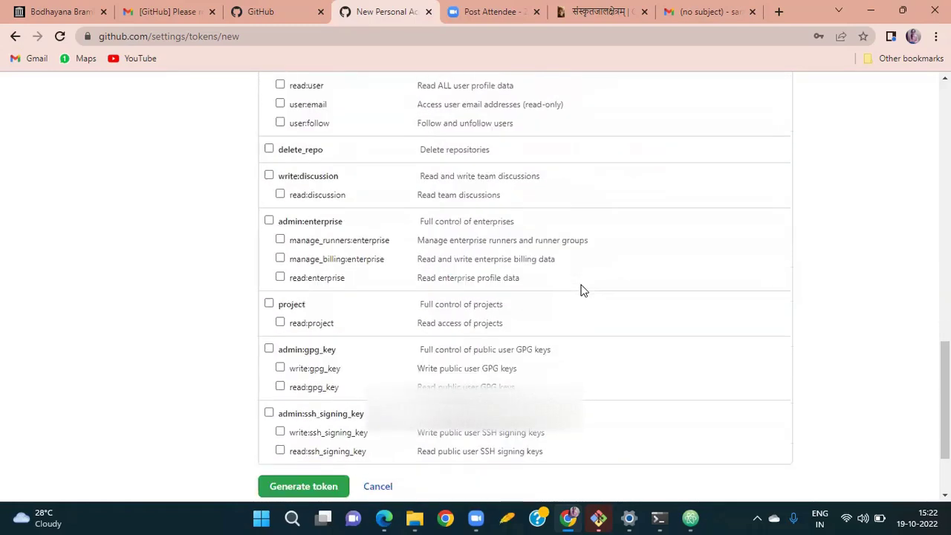
scroll(584, 290, down, 2)
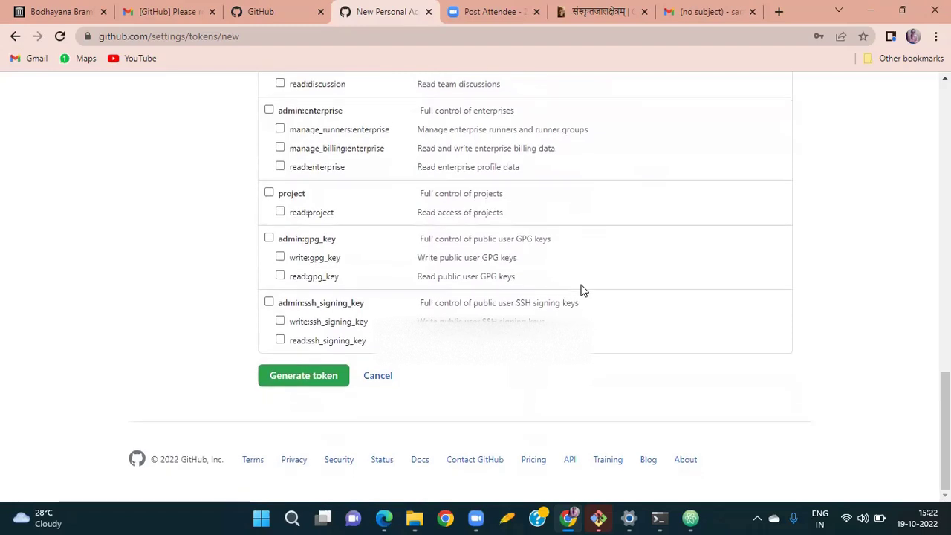
click(321, 382)
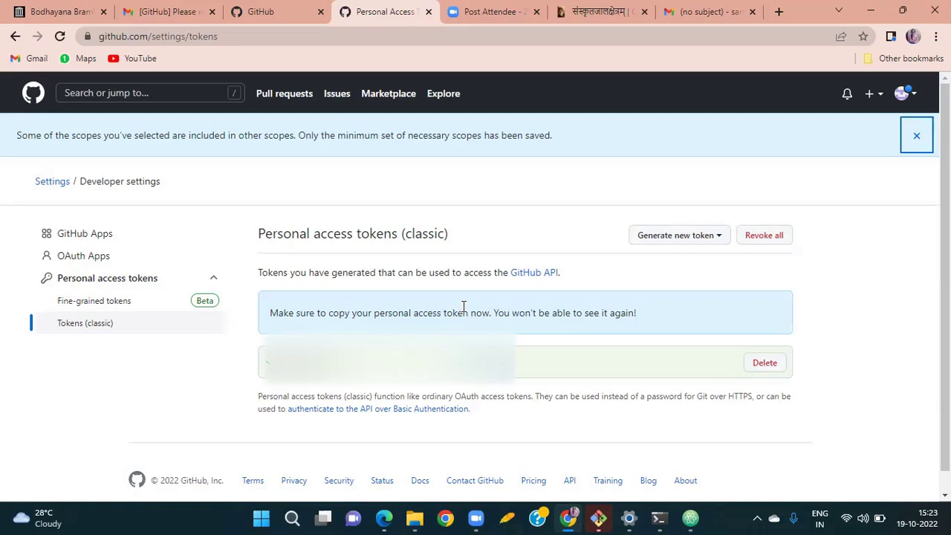
Select the newly generated classic access token on GitHub and return to Atom.
scroll(464, 306, down, 1)
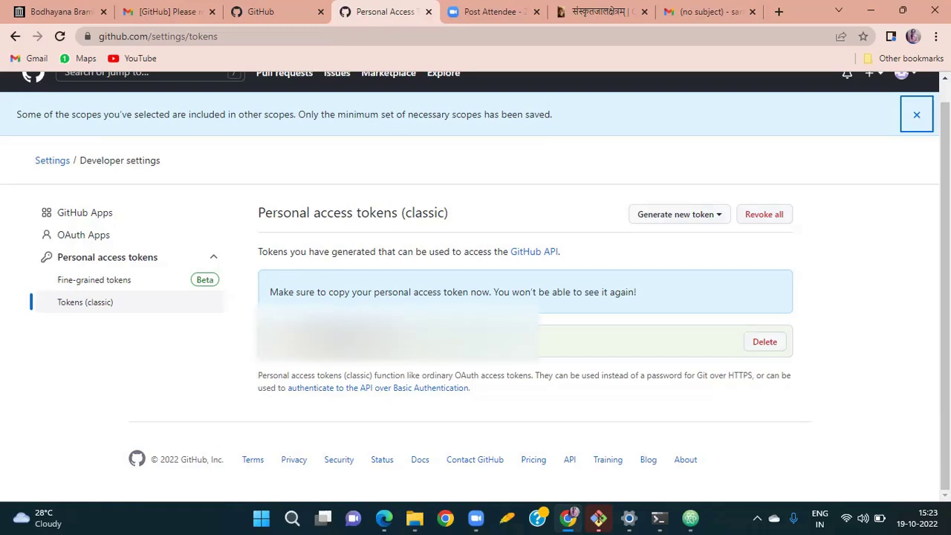
double_click(401, 341)
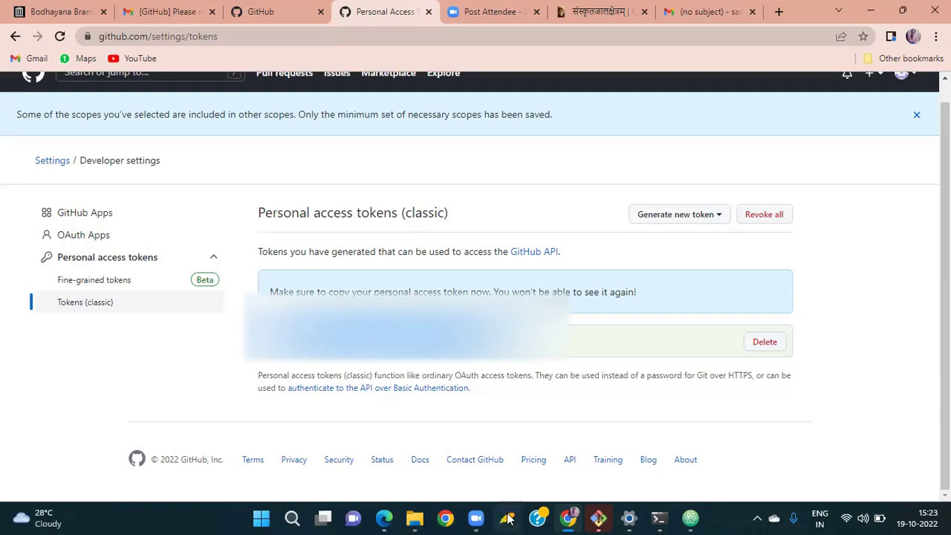
click(691, 519)
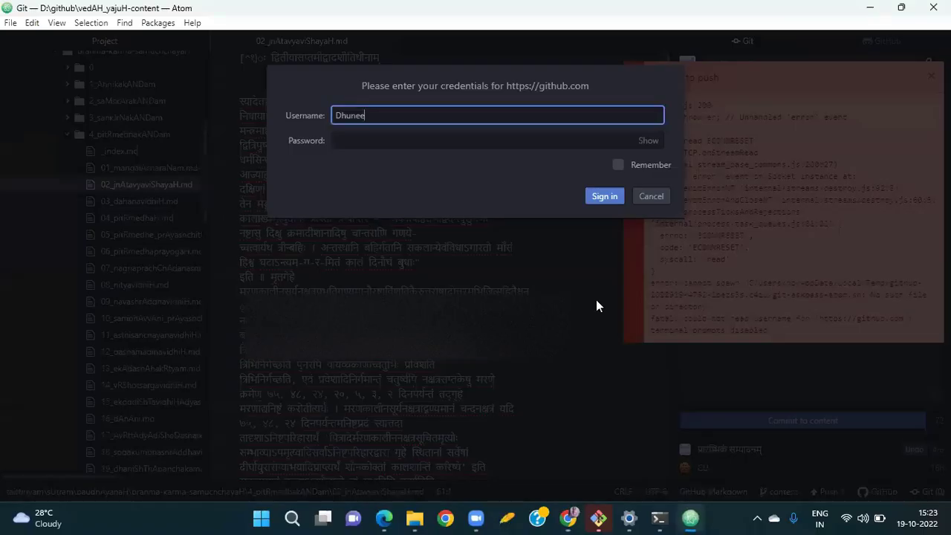
In Atom's GitHub sign-in, paste the access token as the password, tick Remember, and sign in.
key(alt+Tab)
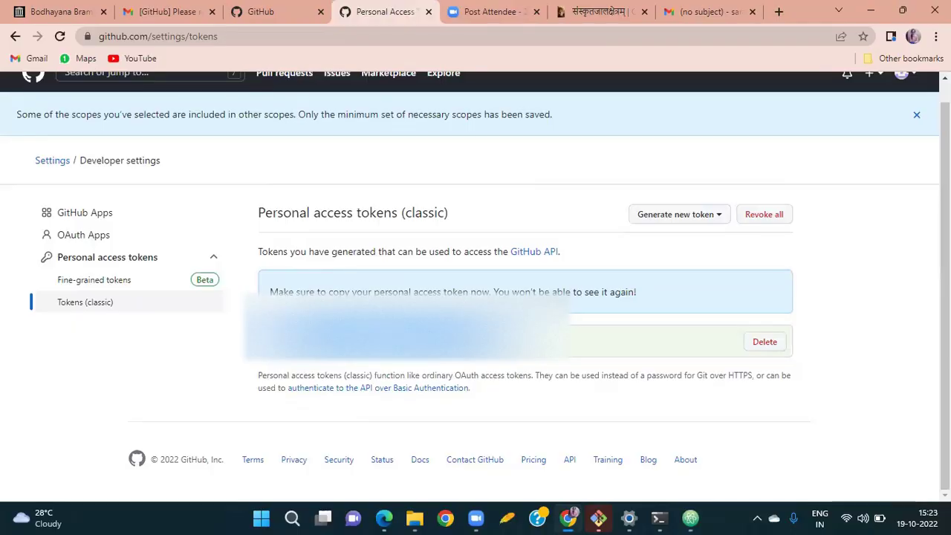
key(alt+Tab)
click(386, 143)
key(ctrl+v)
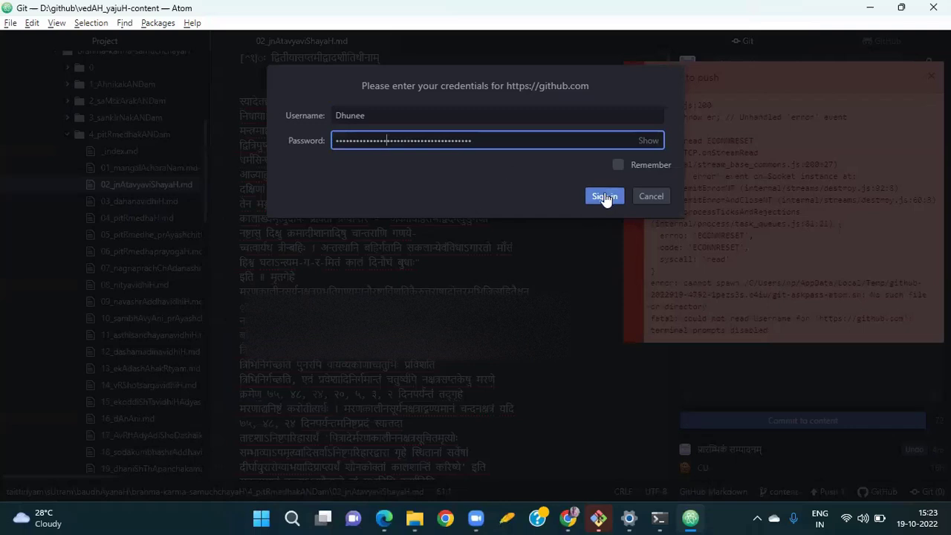
click(619, 165)
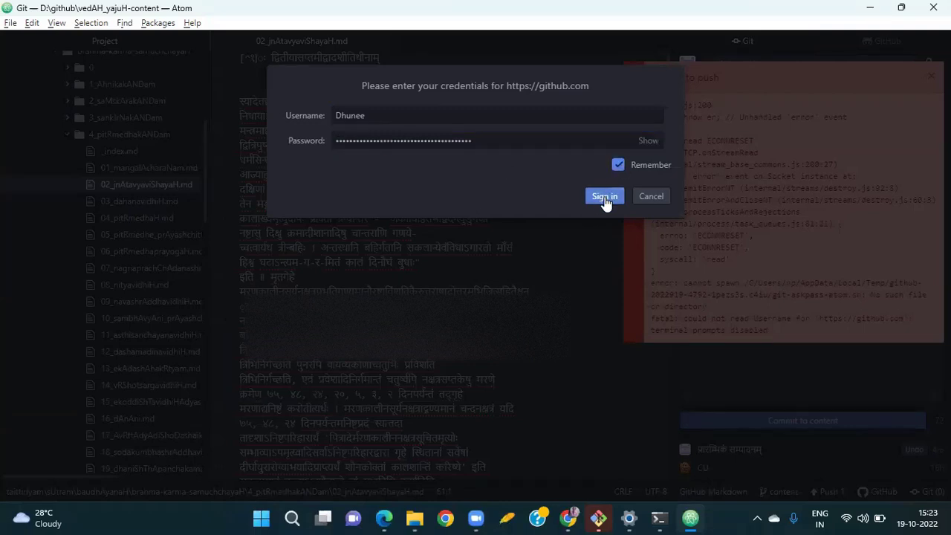
click(605, 198)
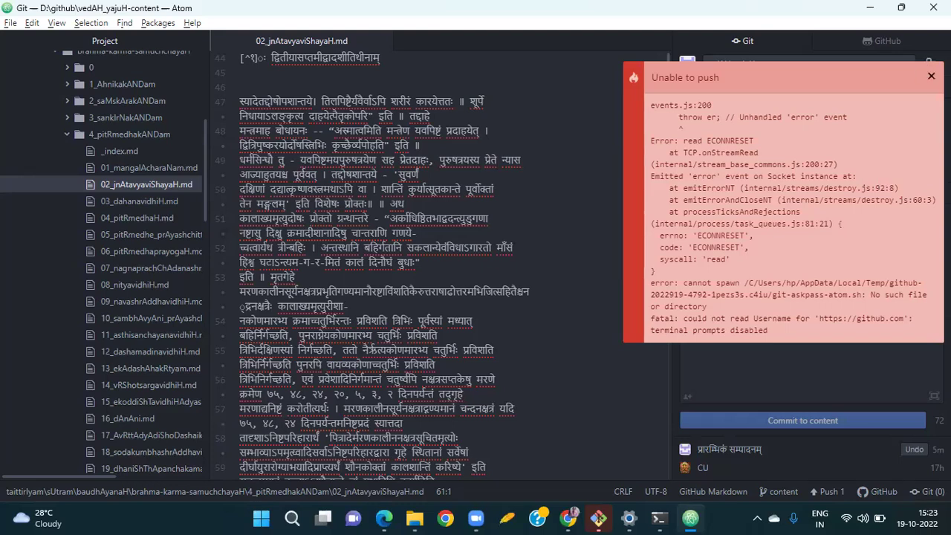
Dismiss the push error and push again, signing in with the GitHub username and pasted token.
click(931, 76)
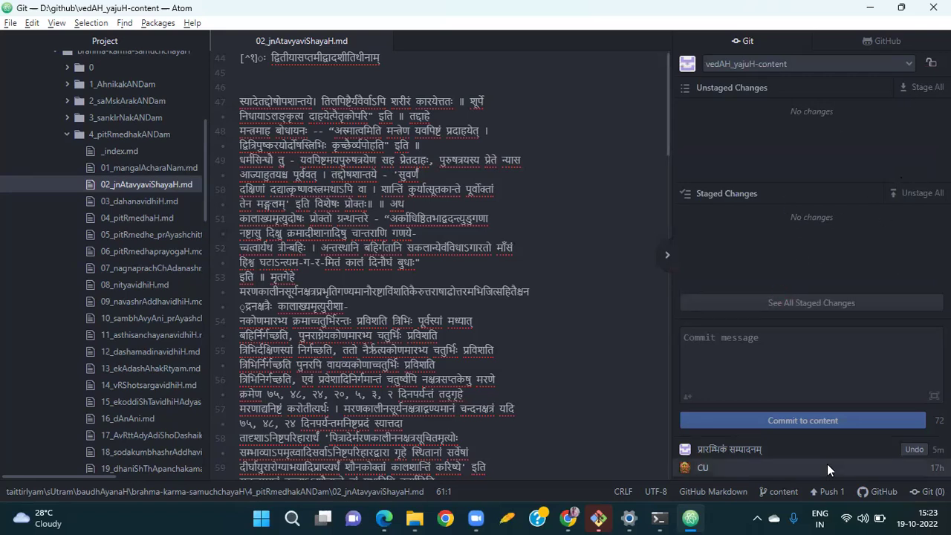
click(826, 491)
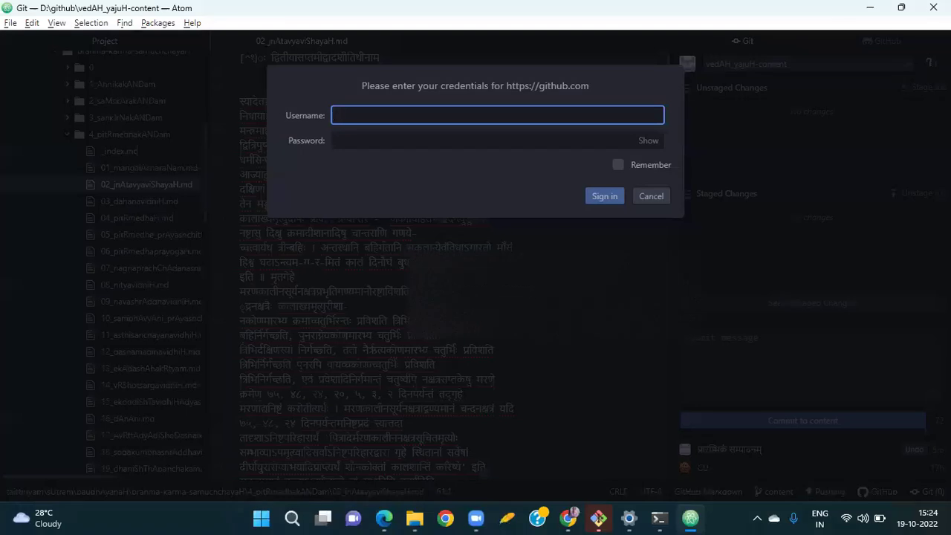
text(D)
key(BackSpace)
text(Dhunee)
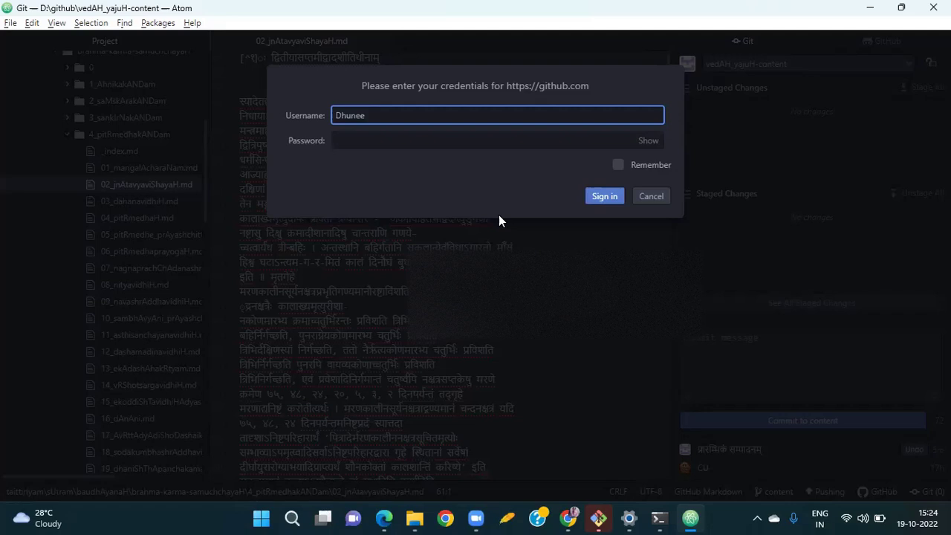
click(399, 135)
key(ctrl+v)
click(617, 165)
click(605, 197)
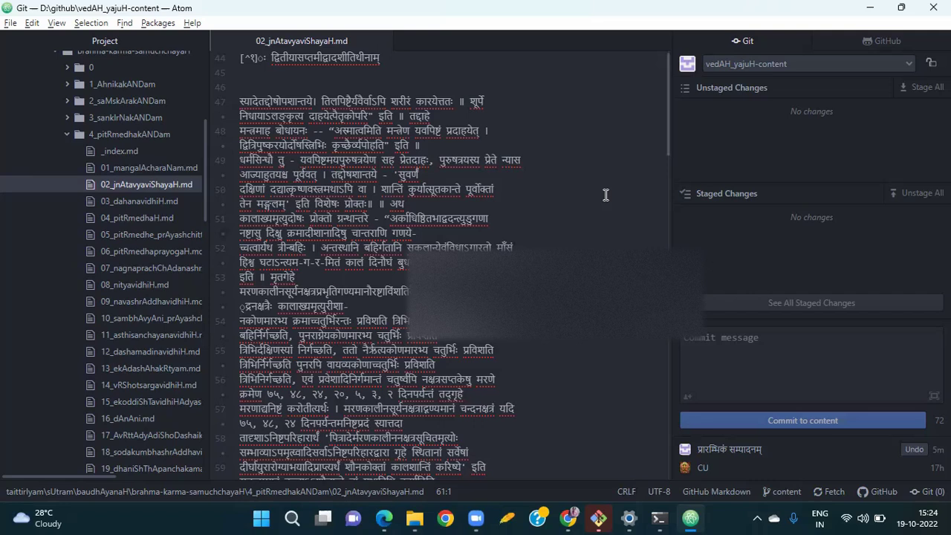
Bring up the Gmail tab in the browser.
click(570, 519)
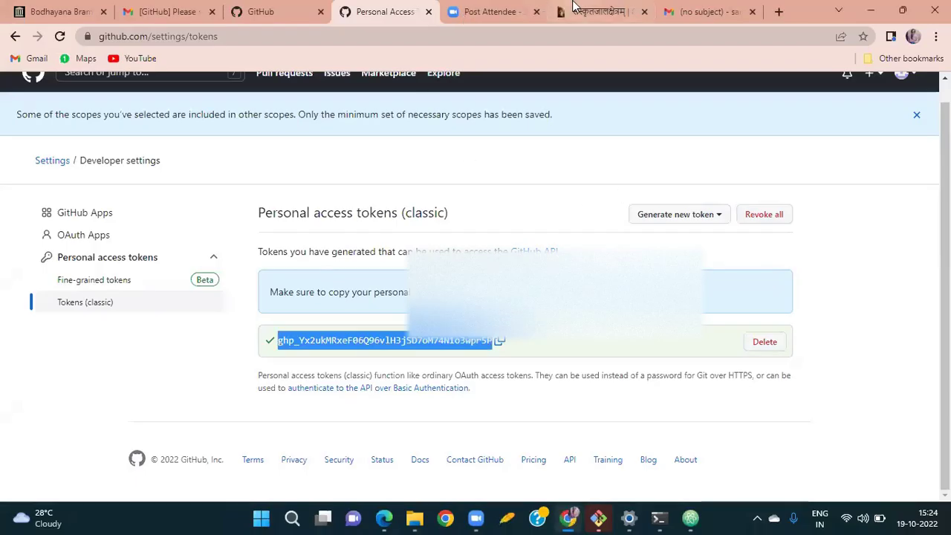
click(707, 11)
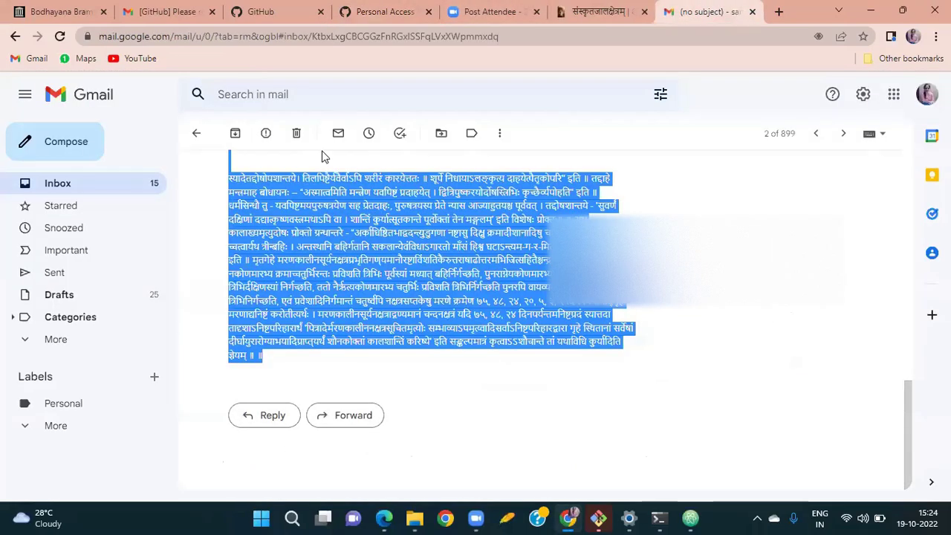
click(291, 367)
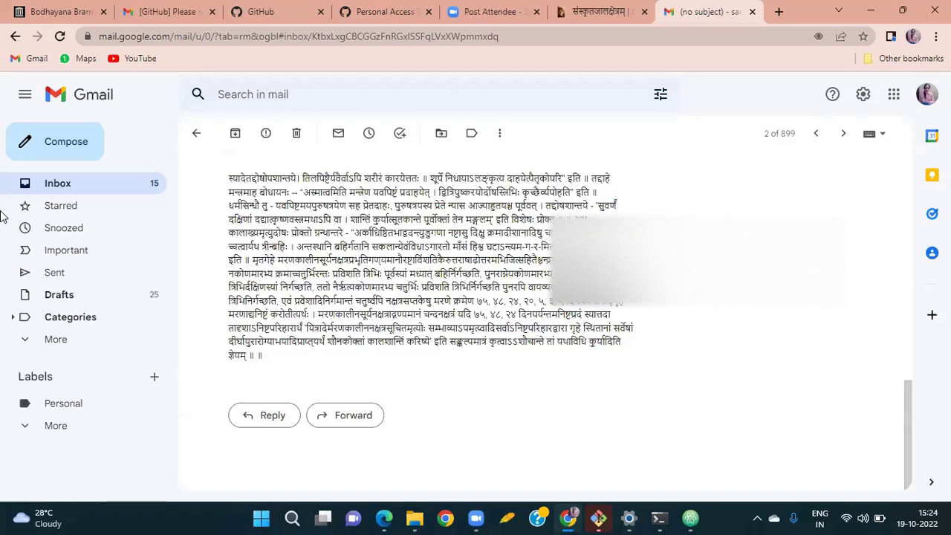
Send a new email to the suggested contact with the access token pasted in the body.
click(60, 151)
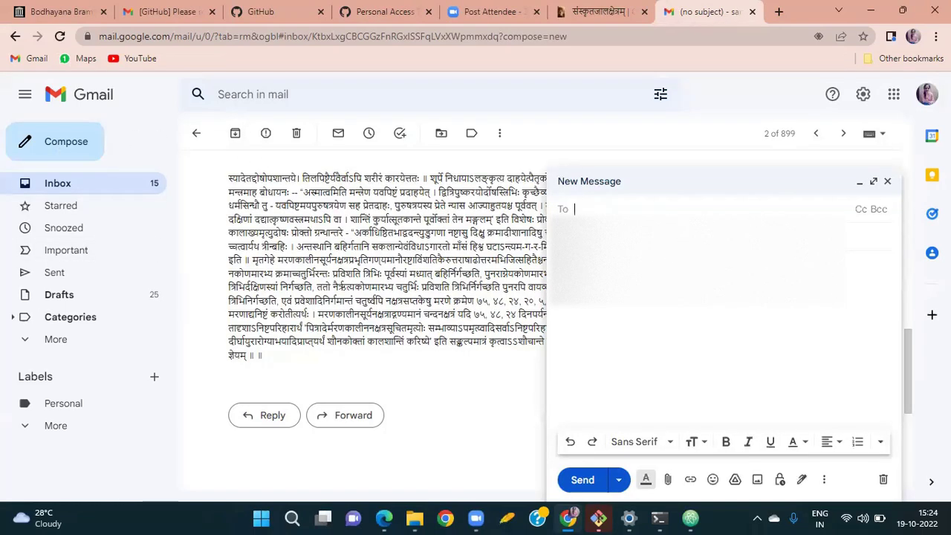
text(s)
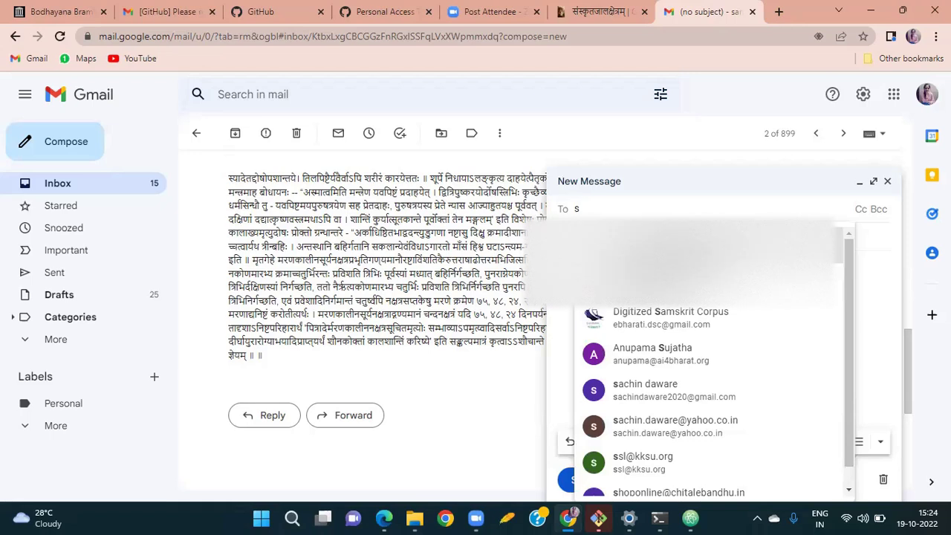
key(Return)
key(Tab)
key(Tab)
key(ctrl+v)
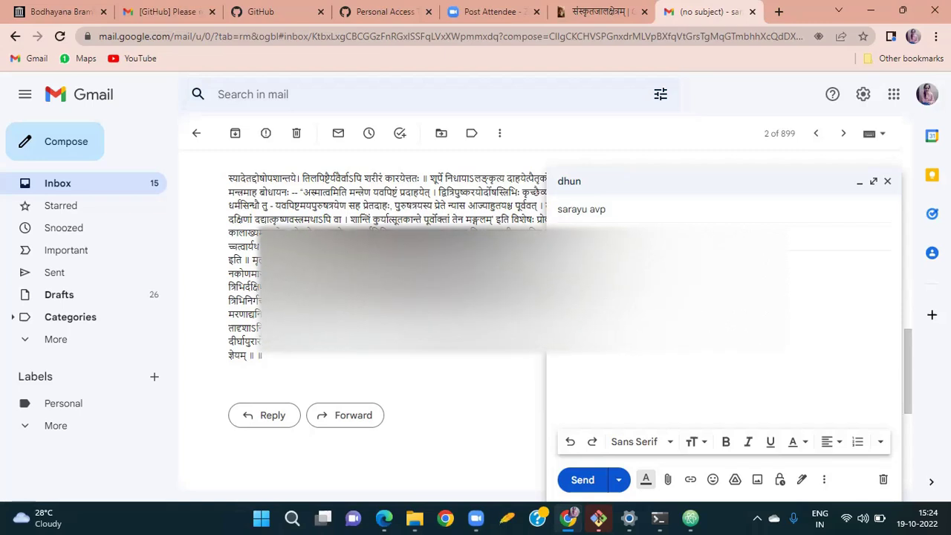
click(583, 480)
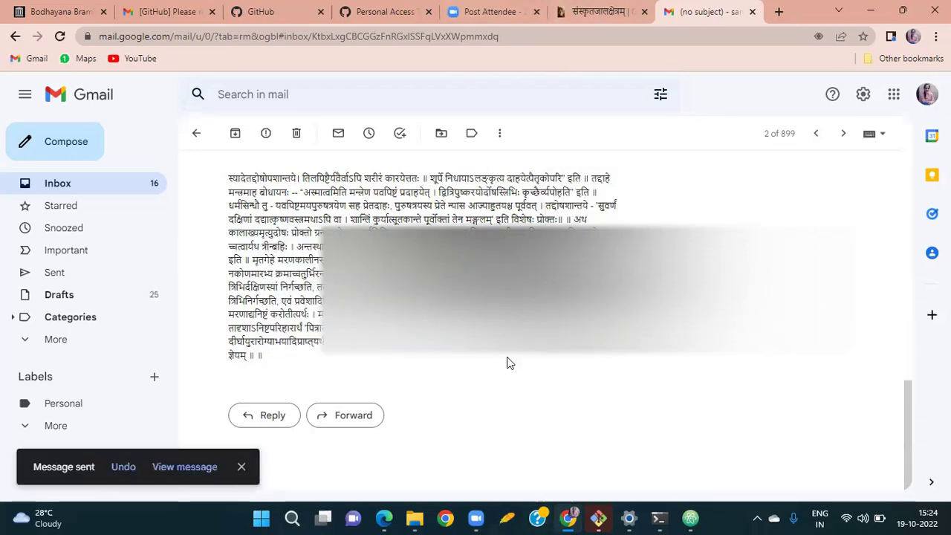
click(690, 518)
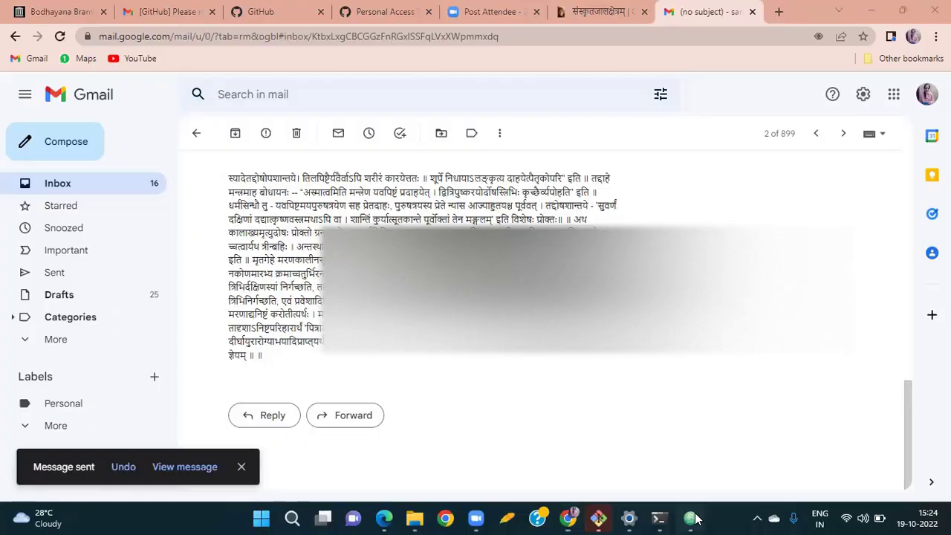
mouse_move(615, 518)
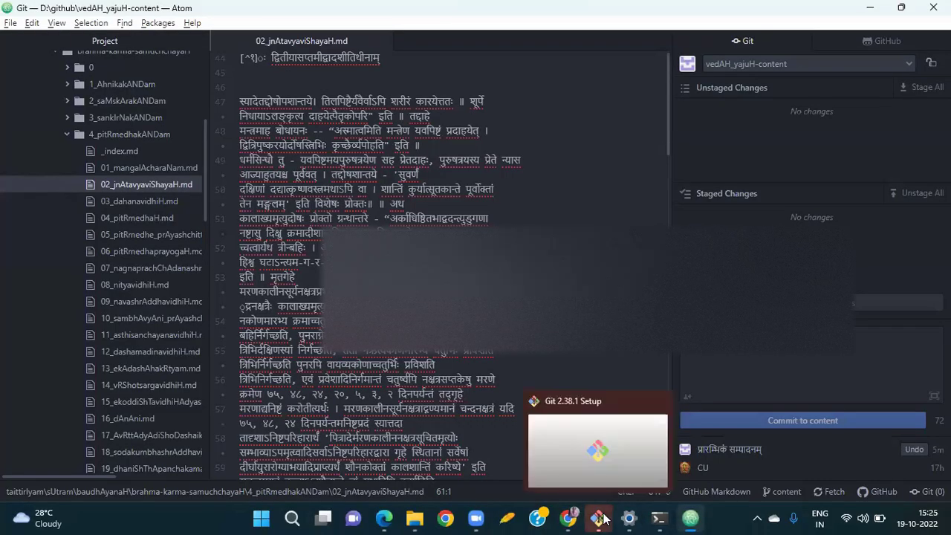
Close the personal access tokens tab in the browser.
click(562, 518)
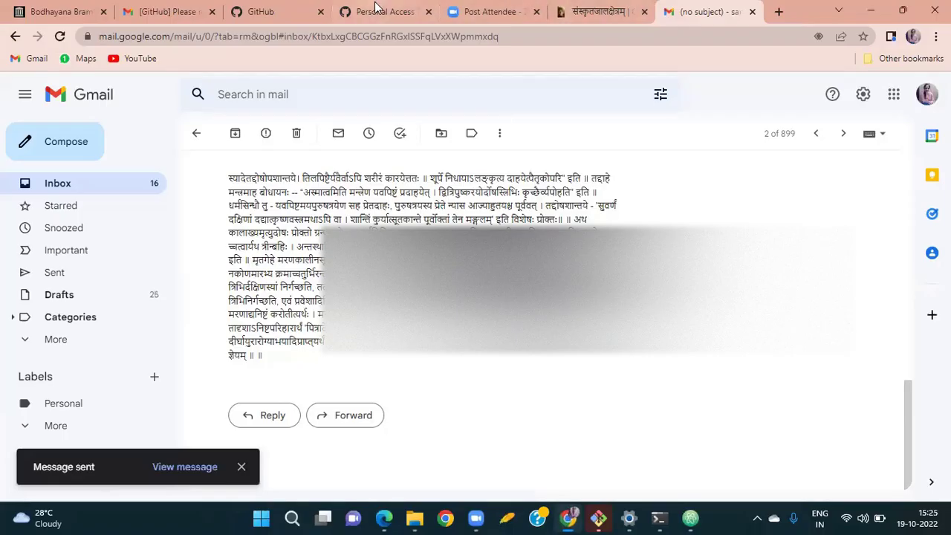
click(377, 9)
mouse_move(614, 6)
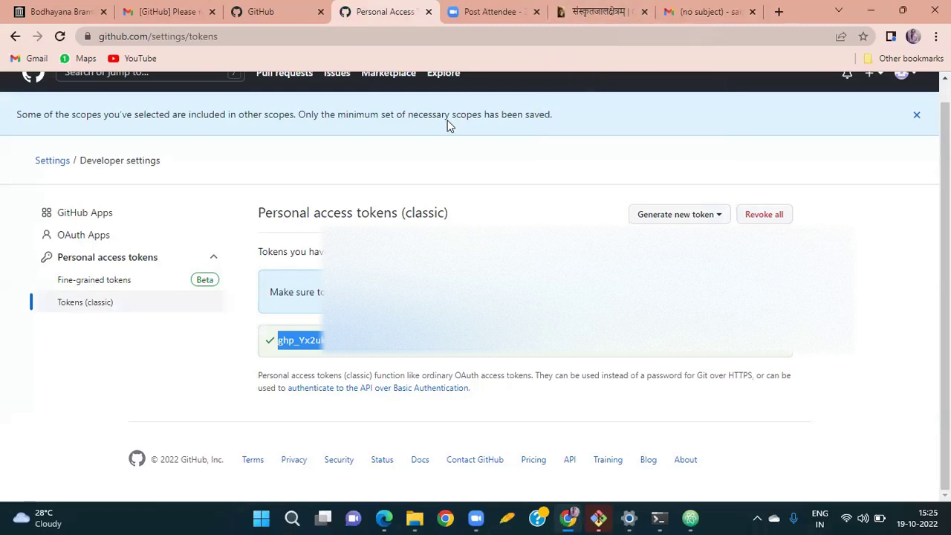
click(285, 15)
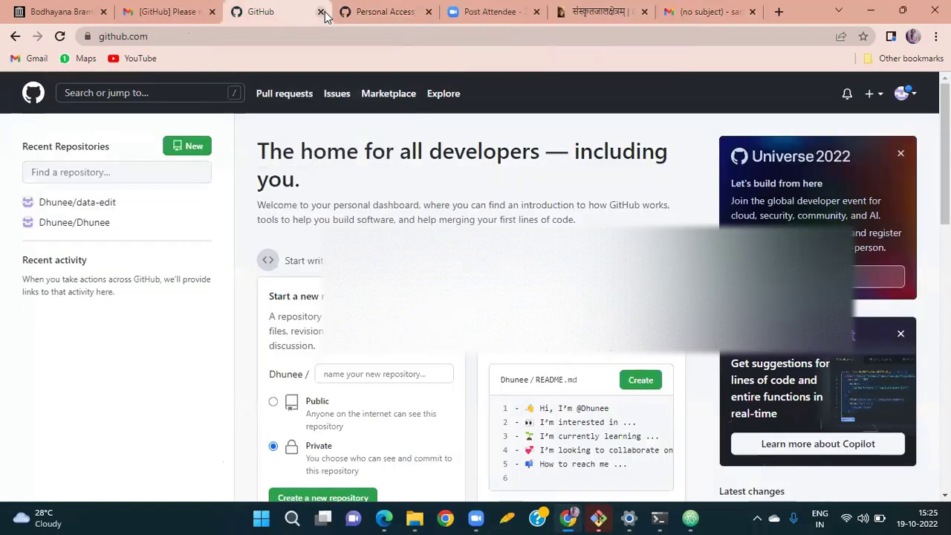
click(429, 12)
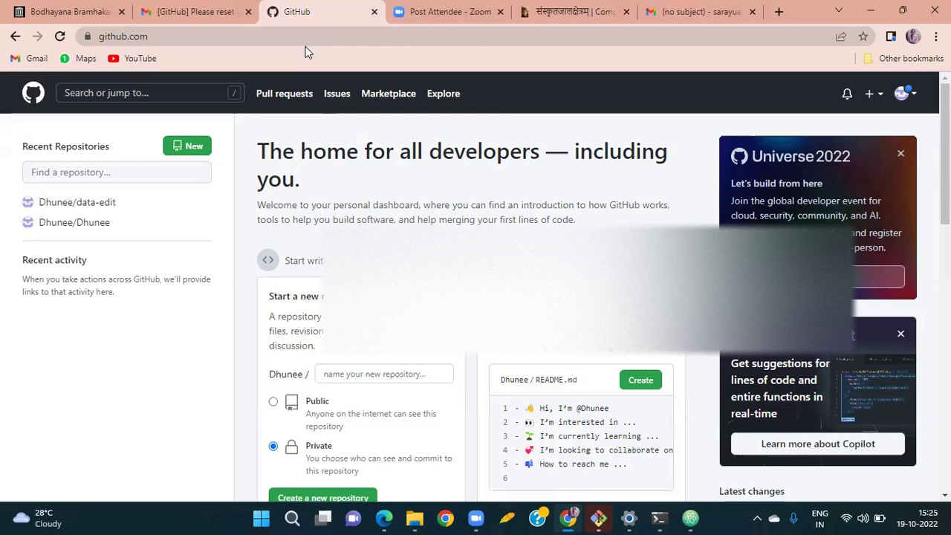
Reload the GitHub dashboard and open the vedAH_yajuH fork from Recent Repositories.
click(60, 37)
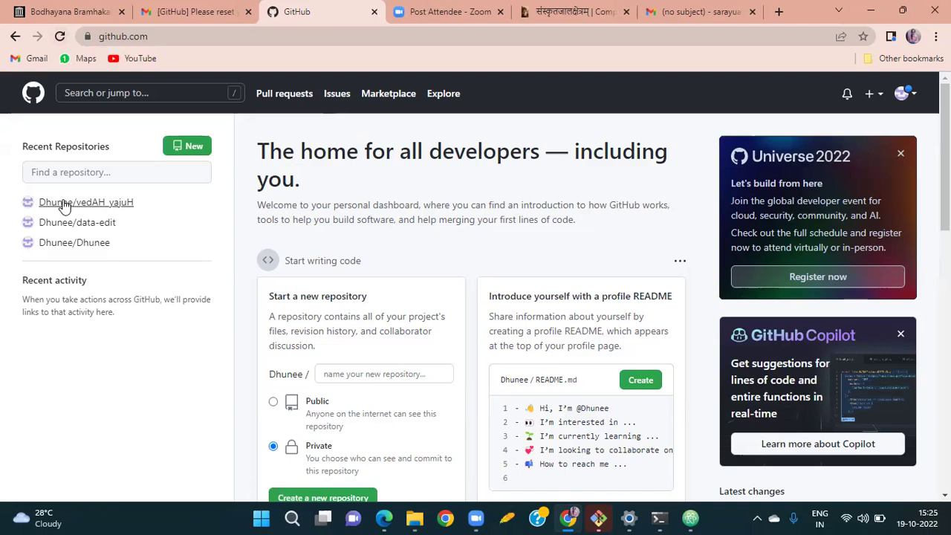
mouse_move(64, 208)
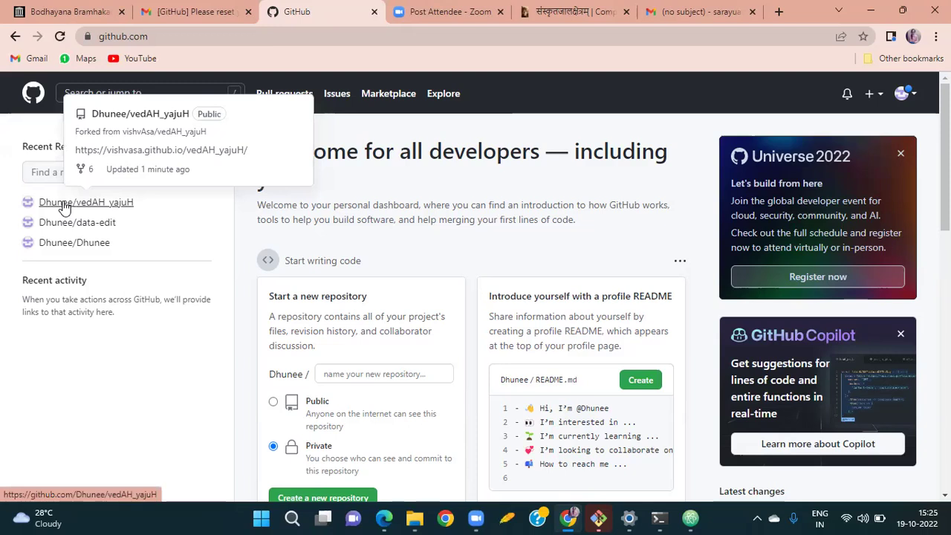
click(64, 208)
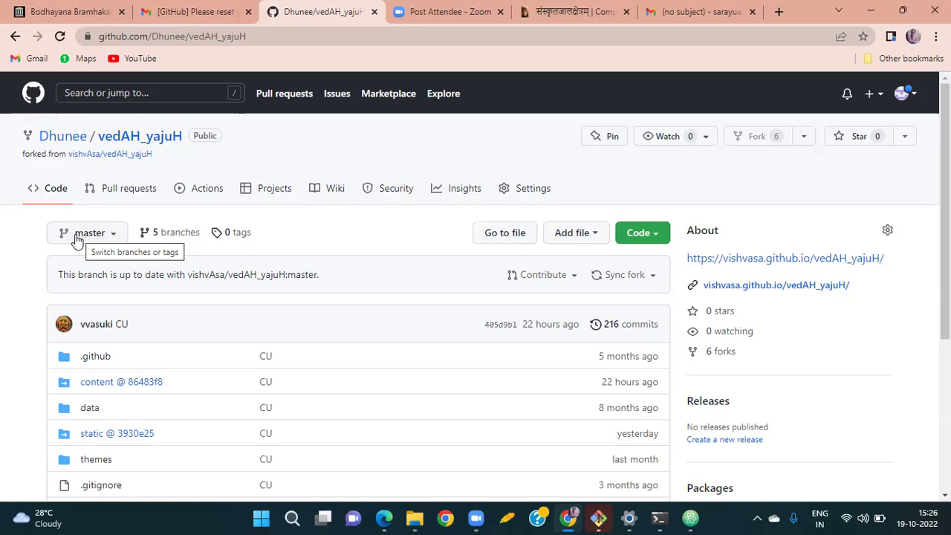
Delete the patch-1, gh-pages and static_files branches from the fork's branches list.
click(168, 238)
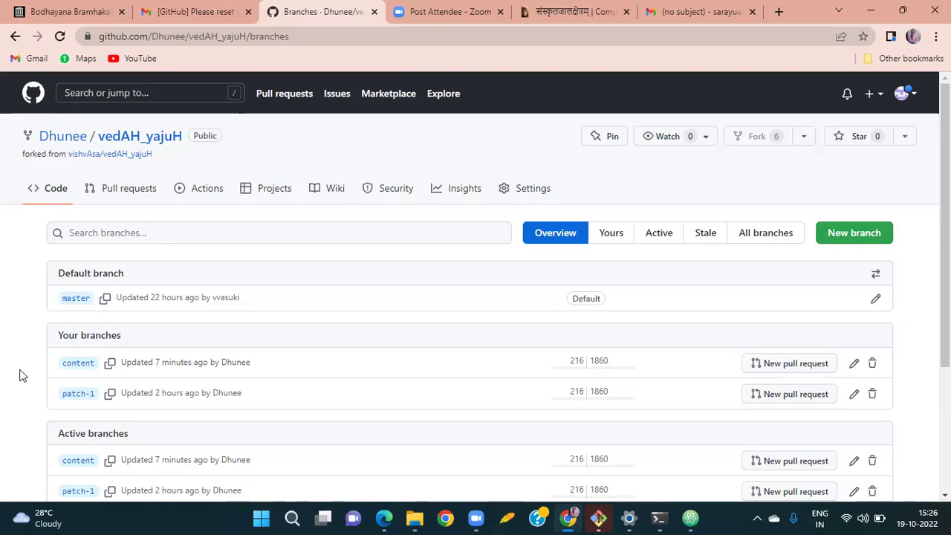
scroll(23, 376, down, 2)
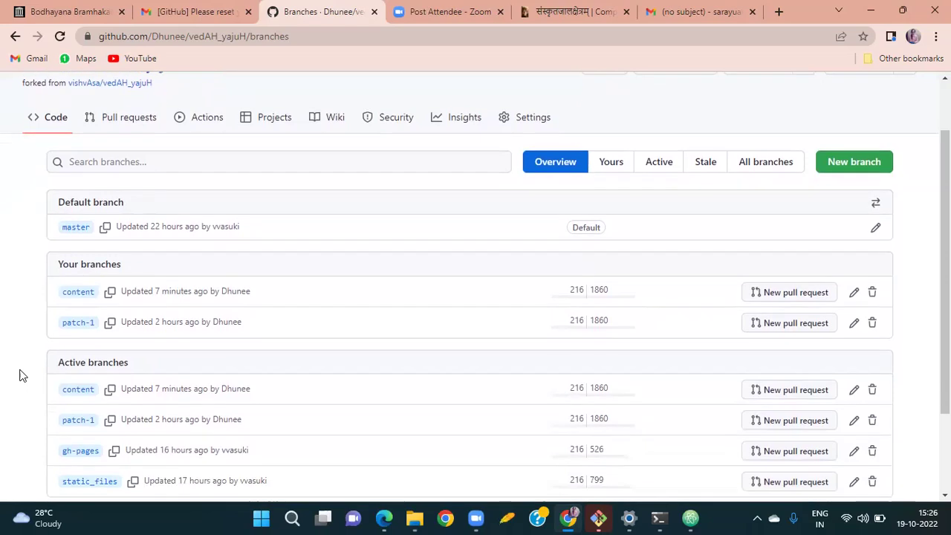
scroll(20, 376, down, 2)
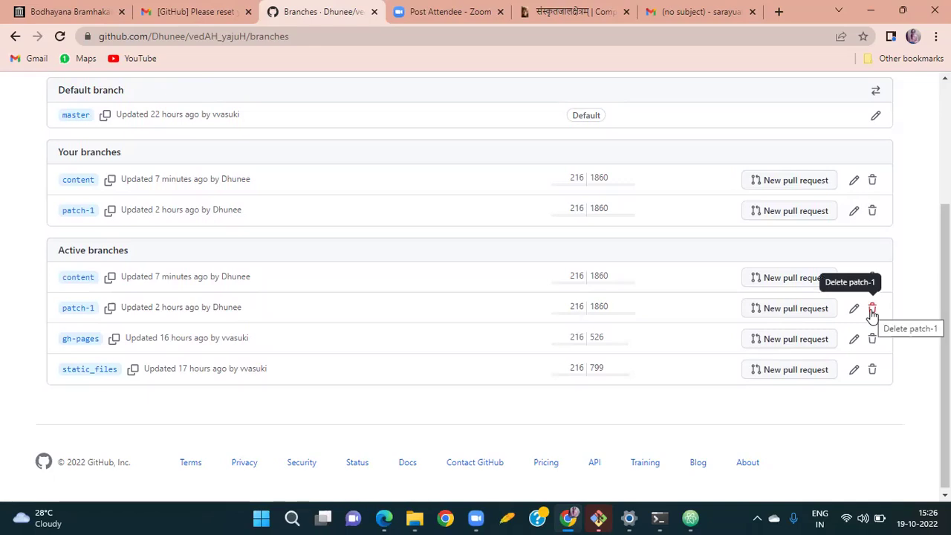
click(872, 310)
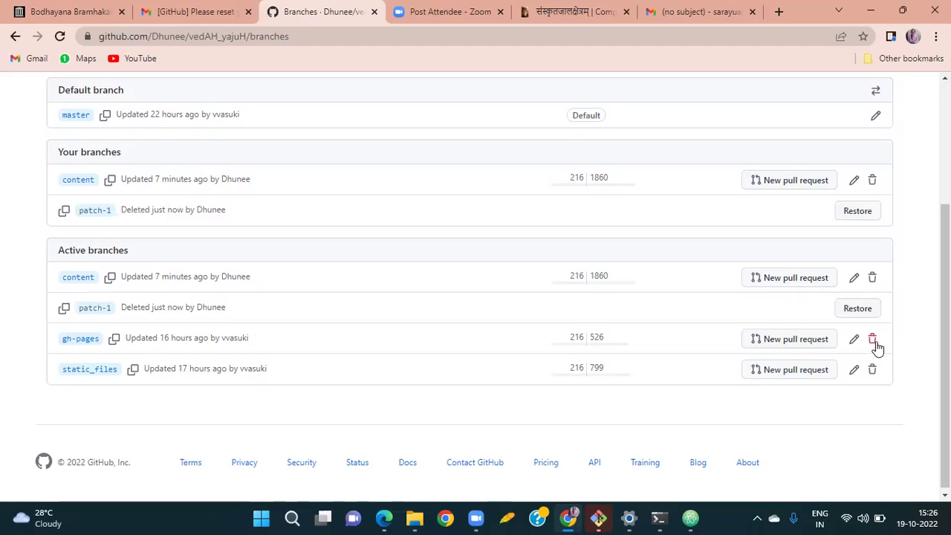
click(873, 340)
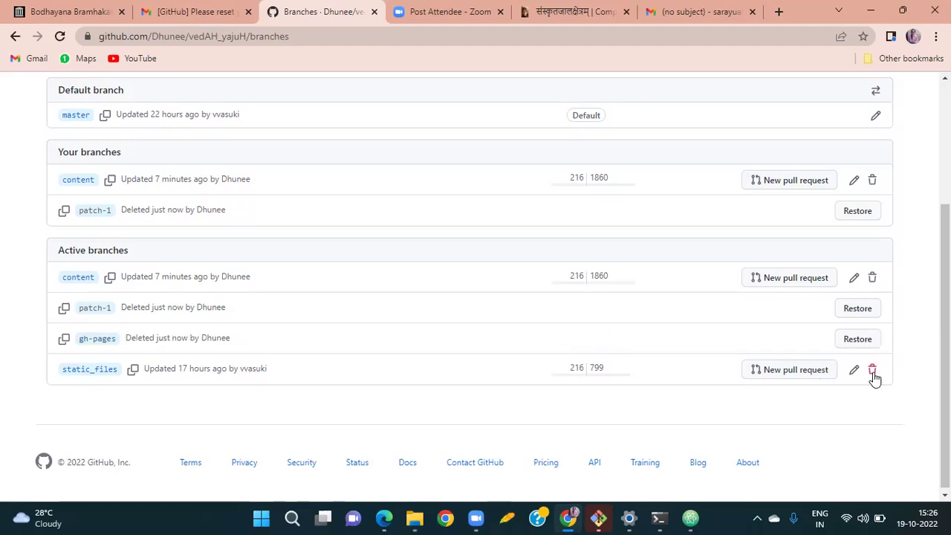
click(873, 370)
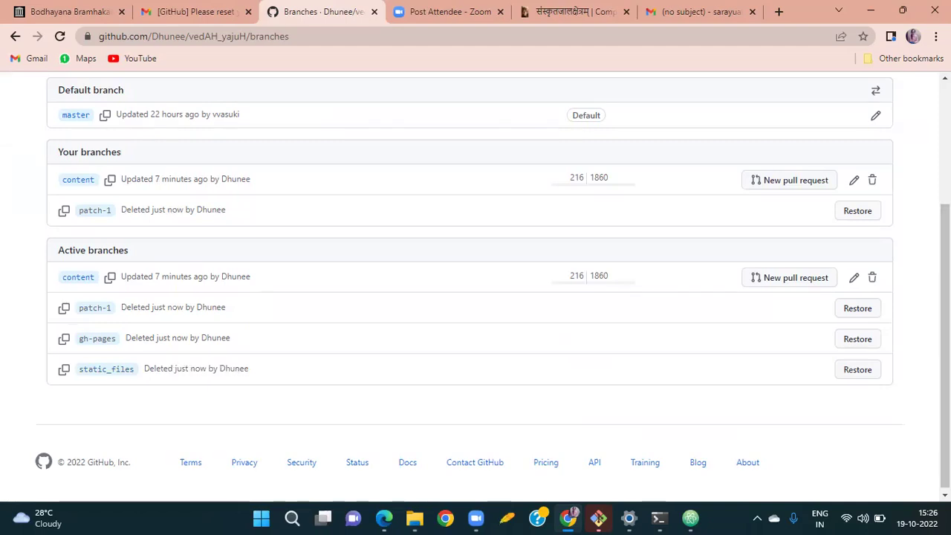
scroll(492, 279, up, 2)
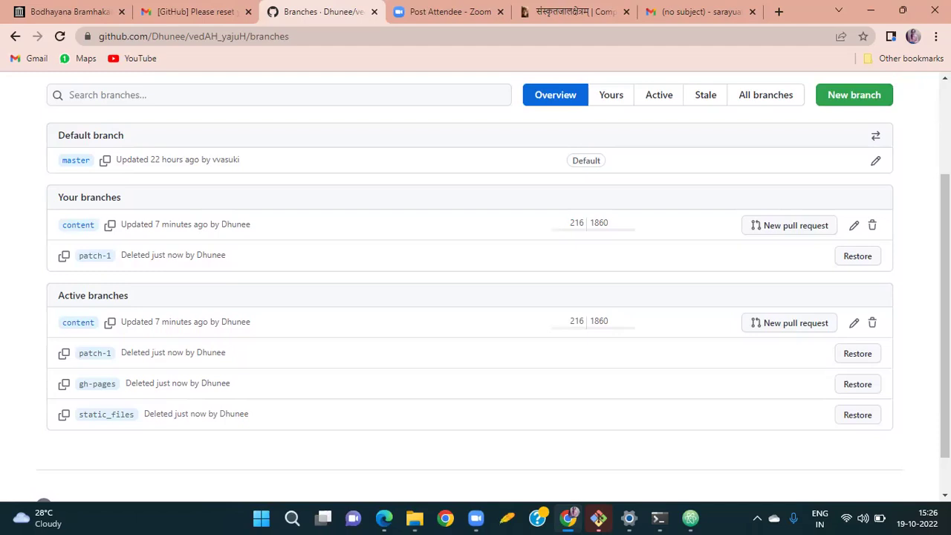
scroll(760, 273, up, 1)
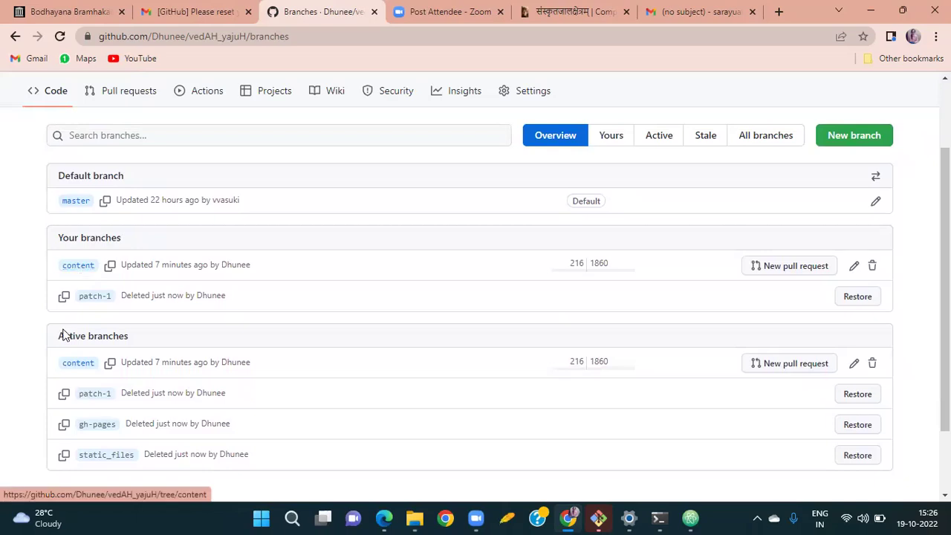
Open the fork's content branch, one commit ahead of vishvAsa:content, and select its URL.
click(76, 370)
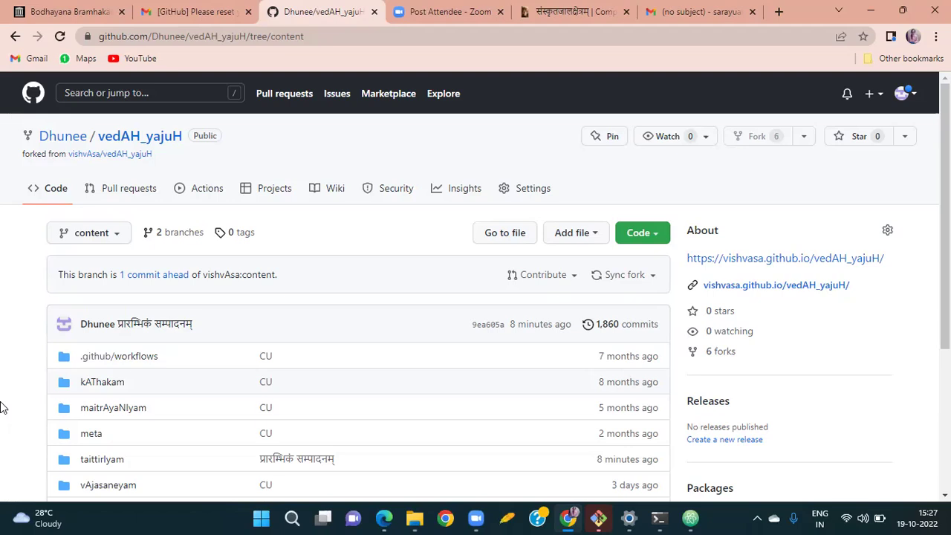
scroll(2, 408, down, 1)
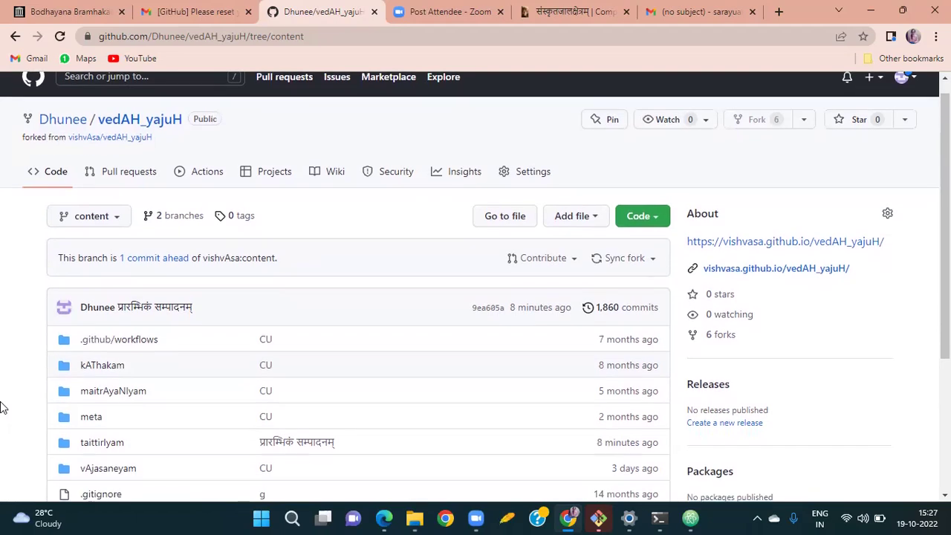
scroll(2, 408, down, 1)
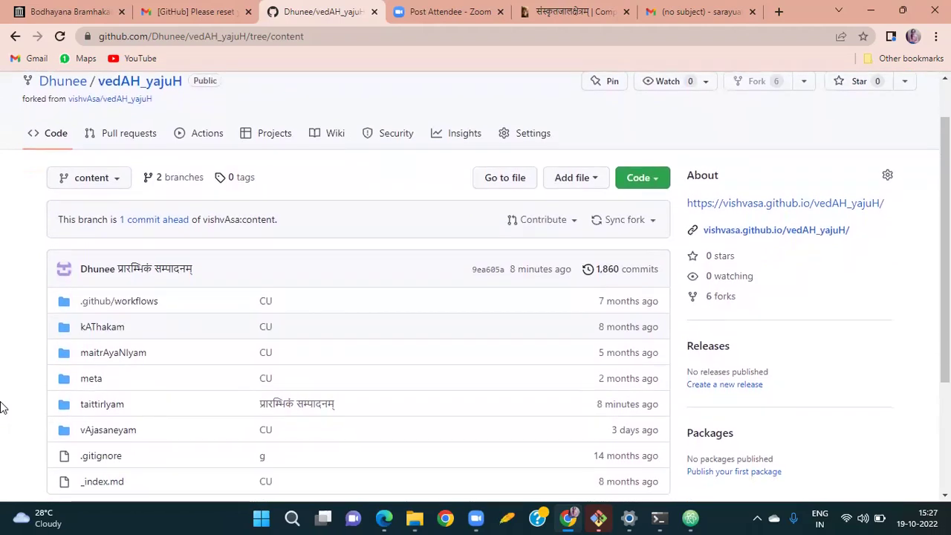
scroll(2, 407, down, 1)
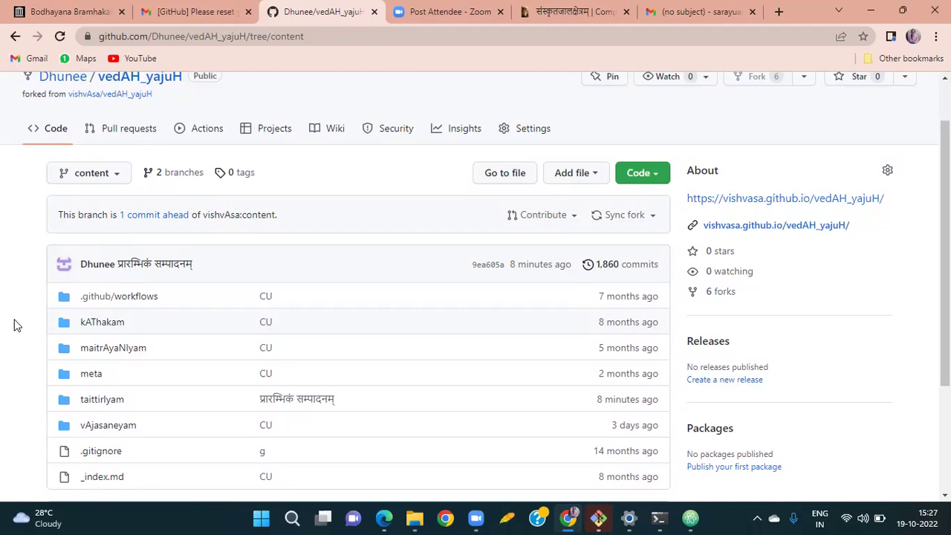
scroll(14, 325, up, 1)
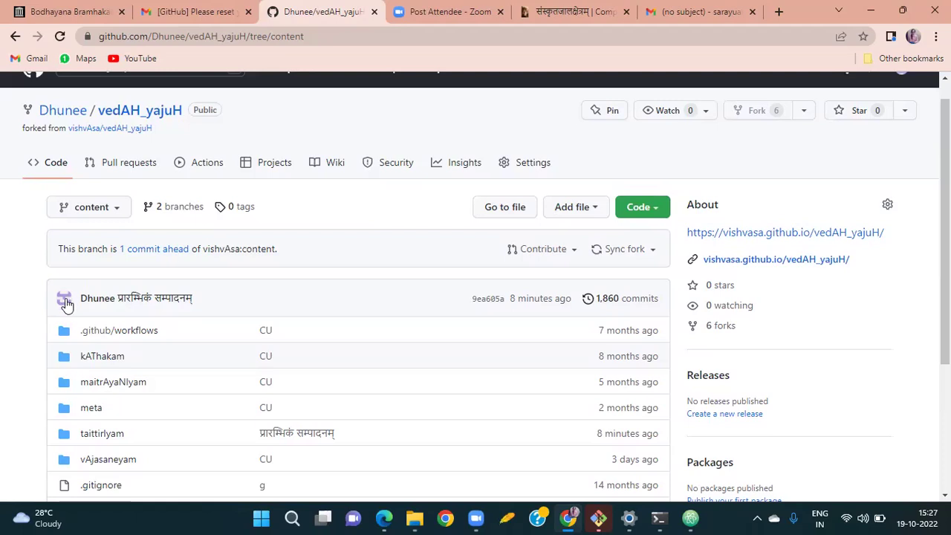
mouse_move(63, 298)
click(339, 42)
key(ctrl+c)
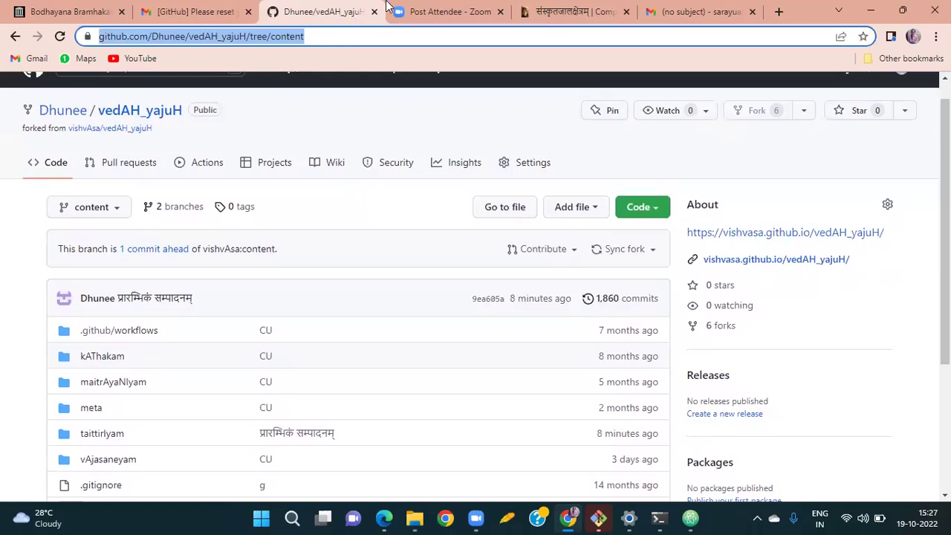
Paste the content branch link into a reply to the sent 'github atom' email in Gmail.
click(693, 7)
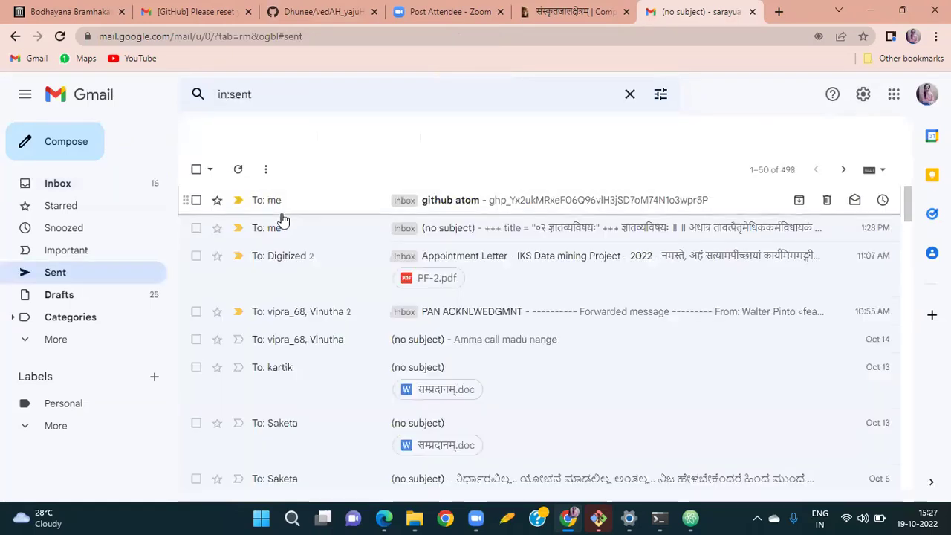
click(284, 223)
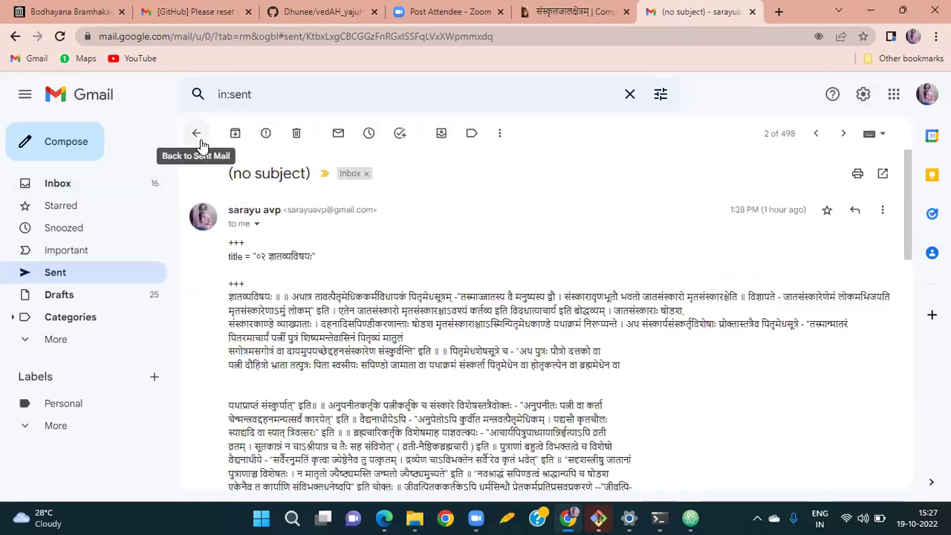
click(196, 132)
click(270, 201)
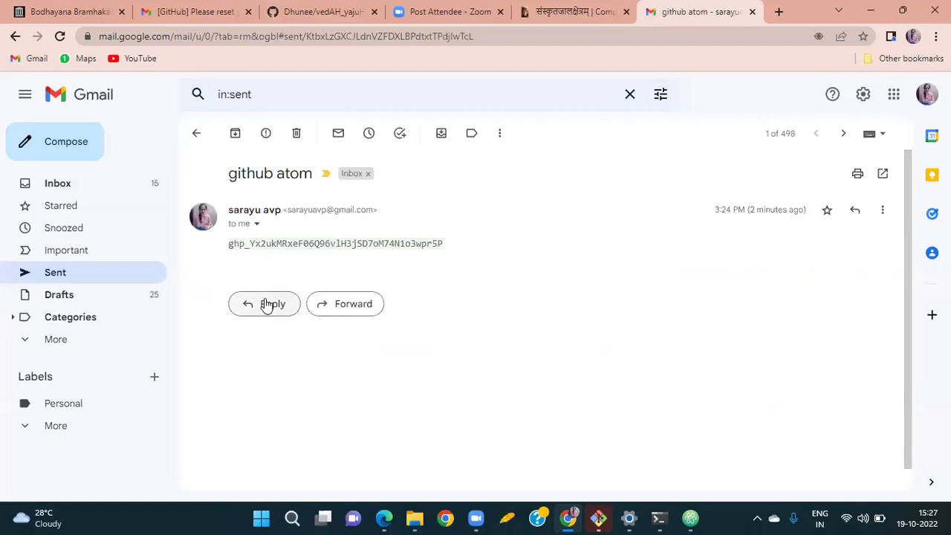
click(265, 304)
key(ctrl+v)
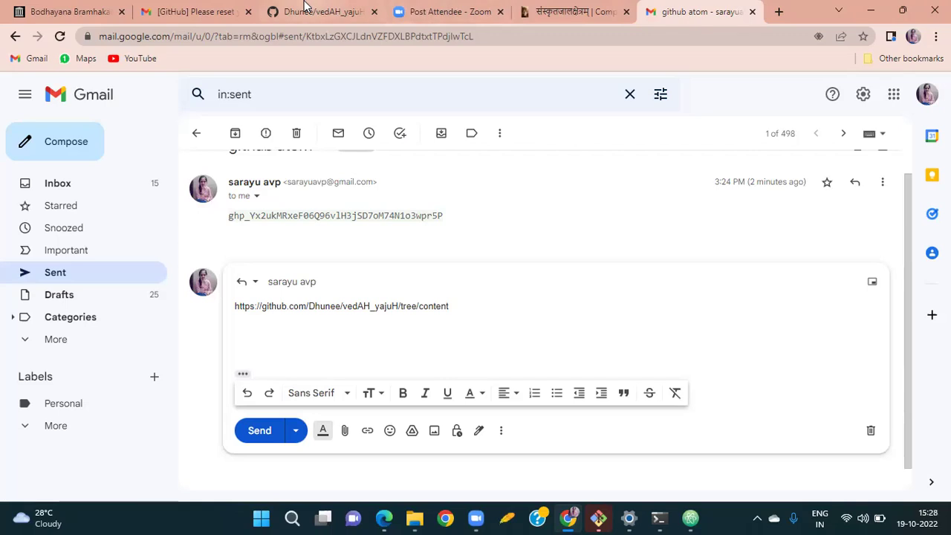
click(307, 11)
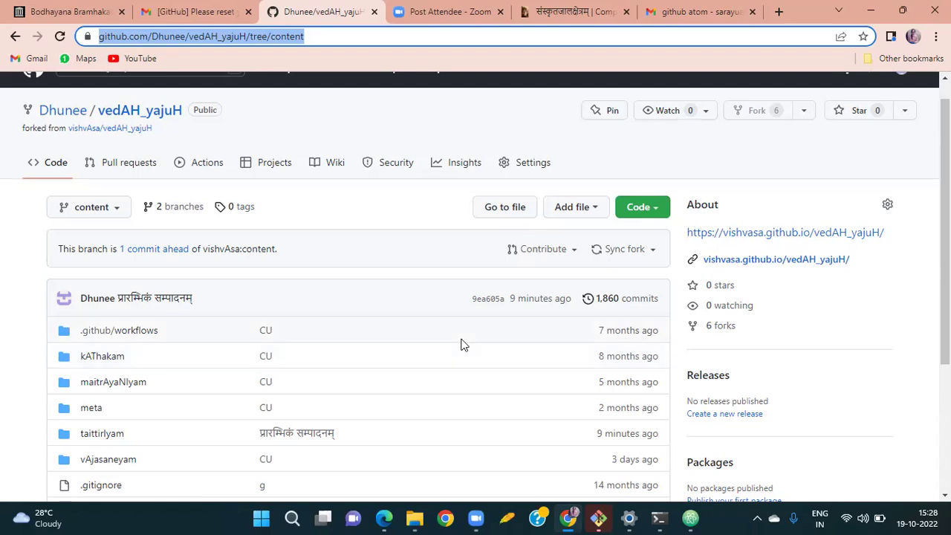
Open and create a pull request from the fork's content branch into upstream vishvAsa:content.
scroll(460, 342, down, 4)
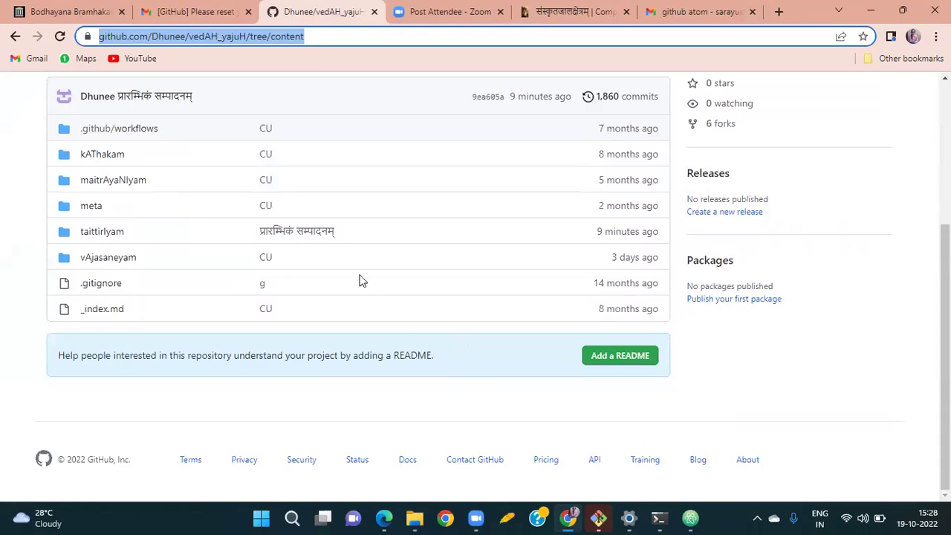
scroll(359, 282, up, 2)
scroll(359, 282, up, 1)
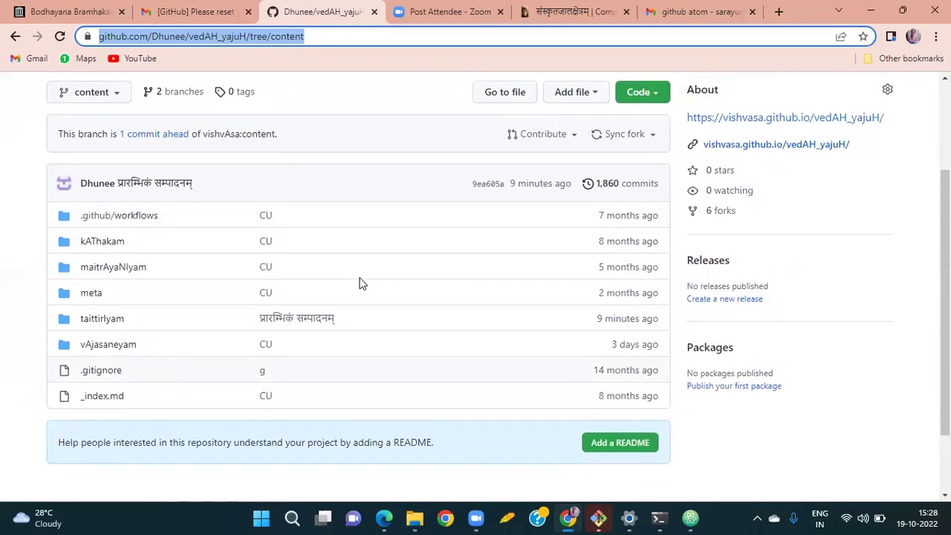
scroll(359, 283, down, 1)
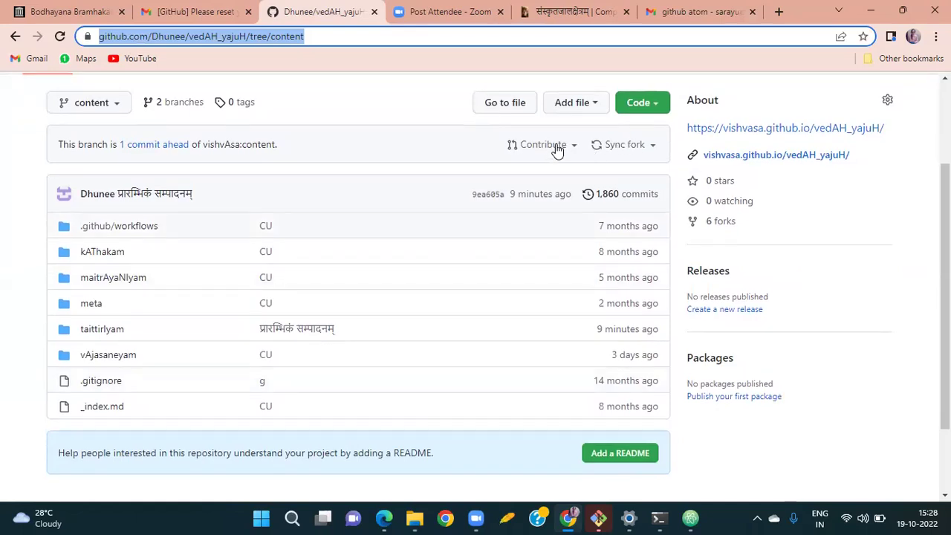
click(557, 148)
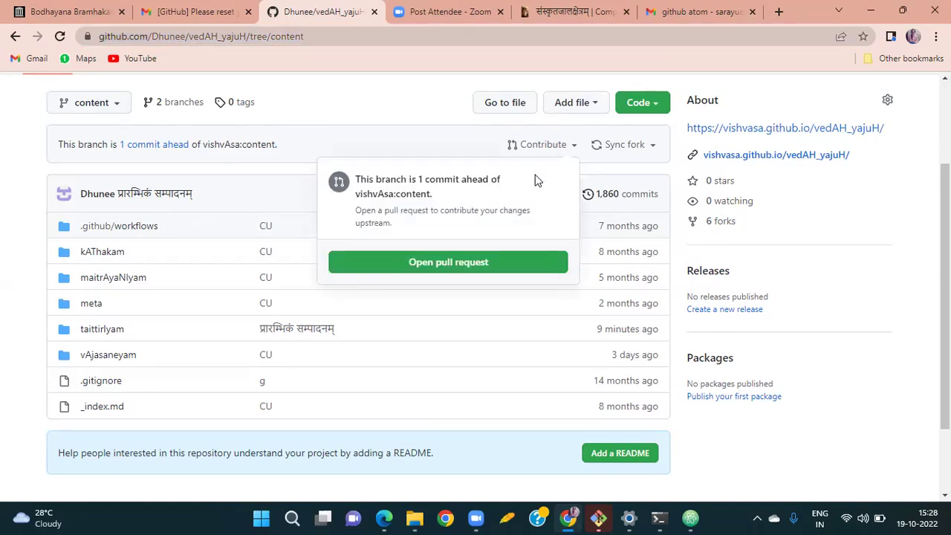
click(475, 264)
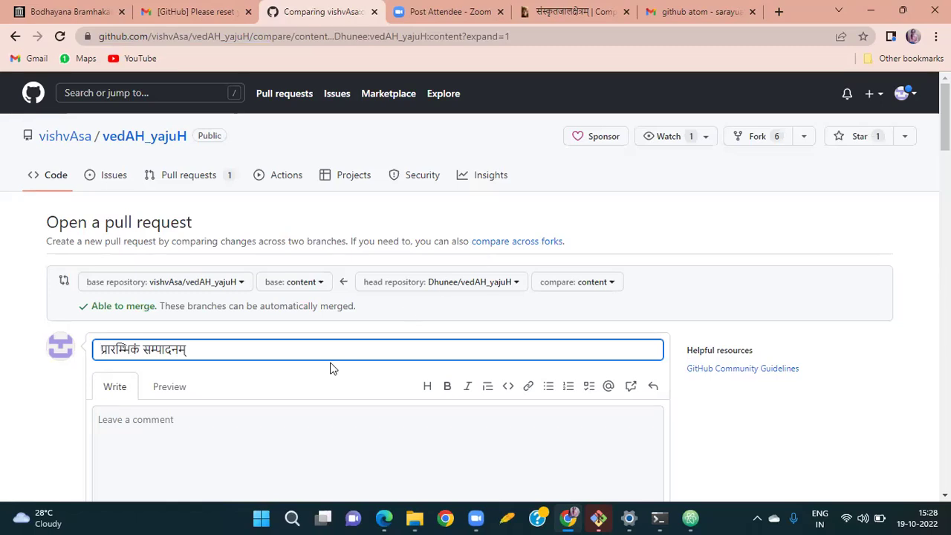
scroll(325, 368, down, 5)
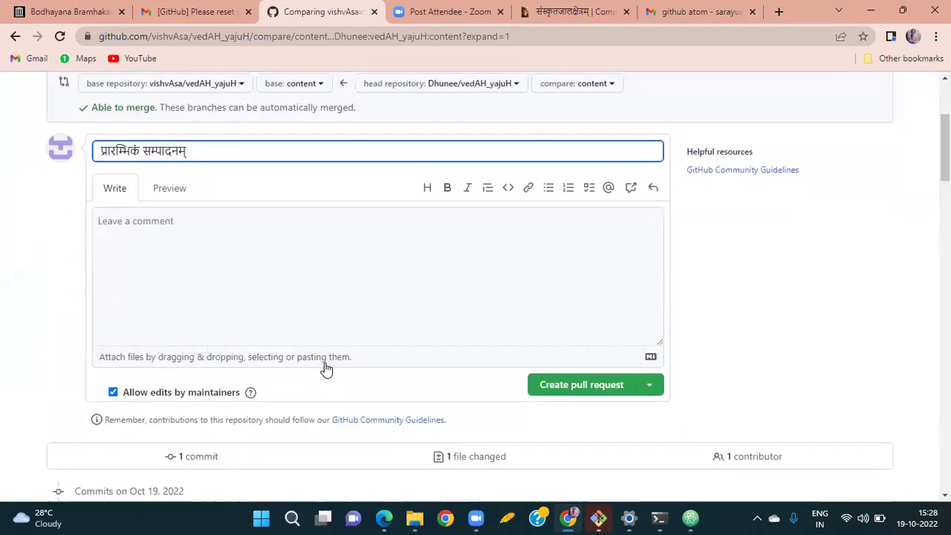
scroll(325, 368, down, 3)
scroll(324, 368, up, 2)
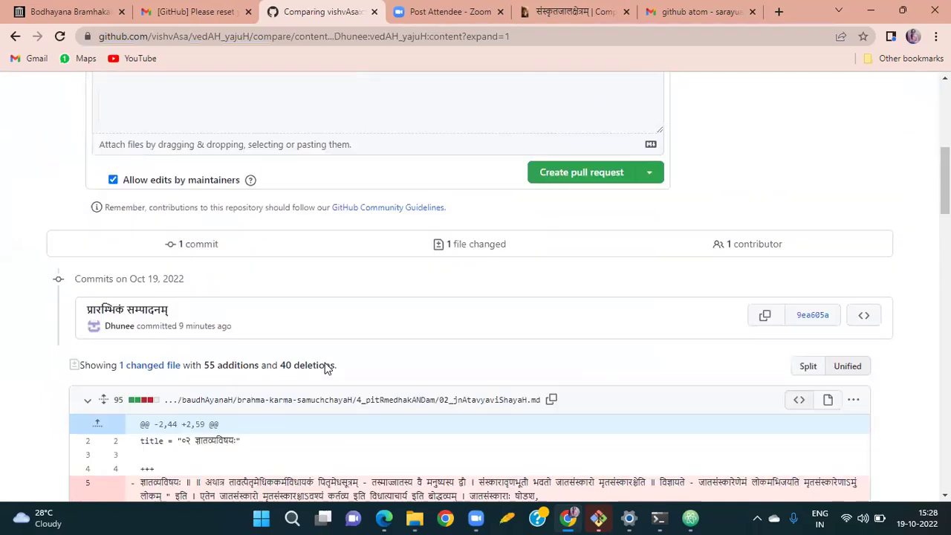
click(559, 210)
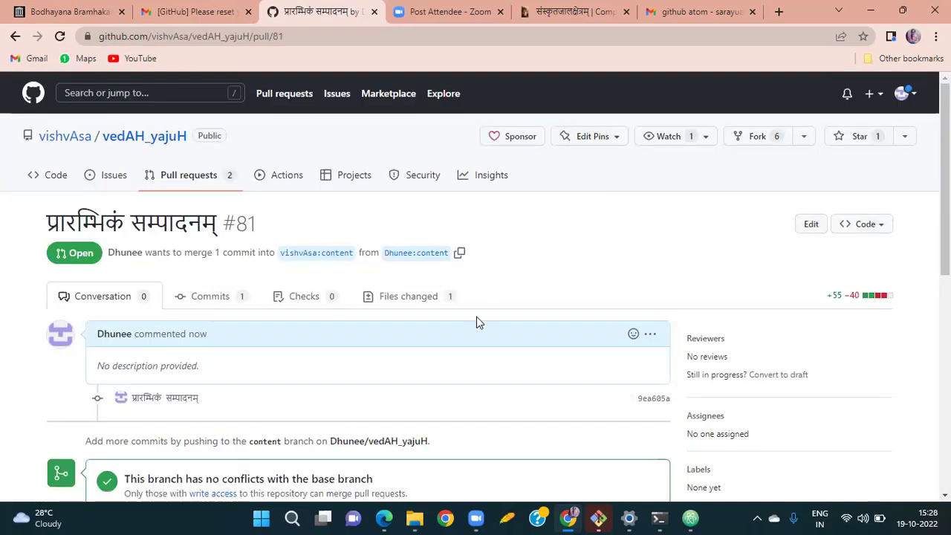
Scroll through pull request #81's Conversation tab to confirm it has no merge conflicts.
scroll(477, 317, down, 2)
scroll(480, 323, down, 1)
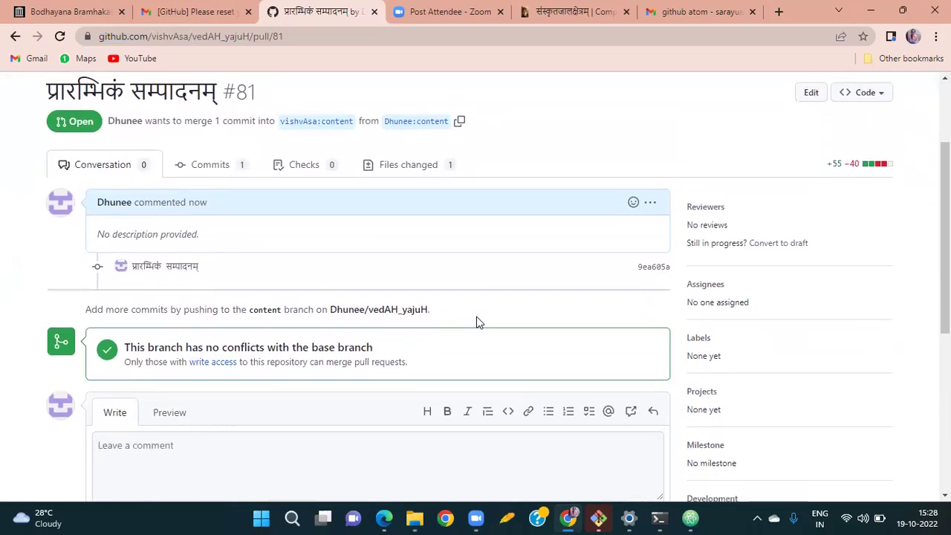
scroll(477, 318, down, 3)
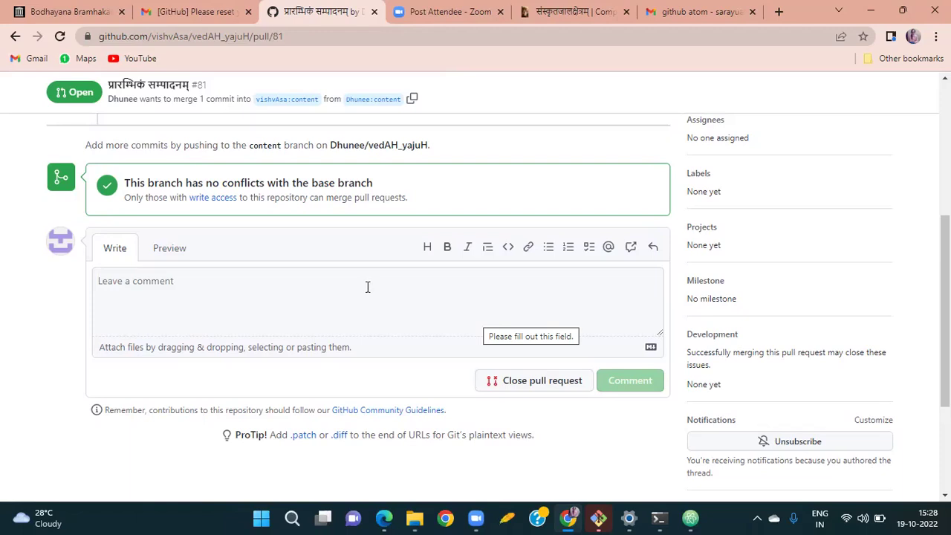
scroll(368, 287, up, 1)
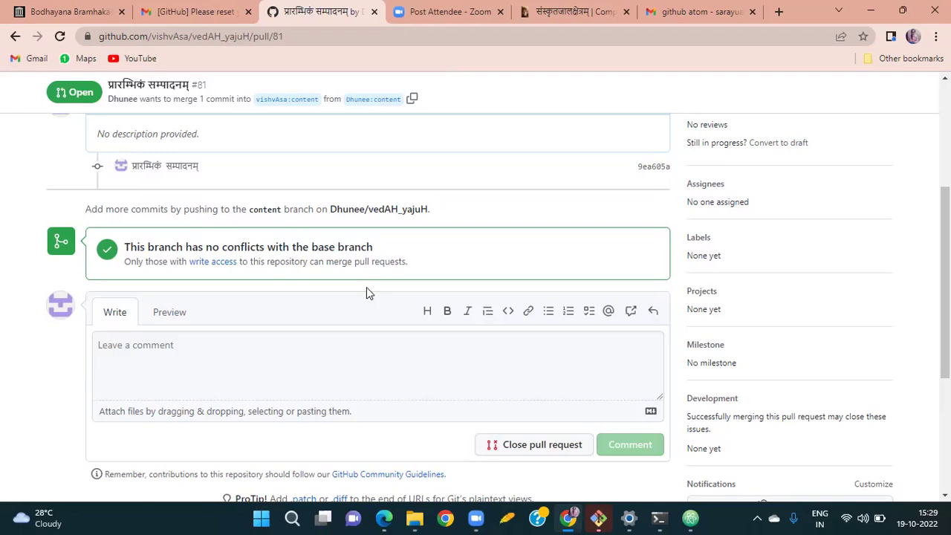
scroll(367, 292, up, 2)
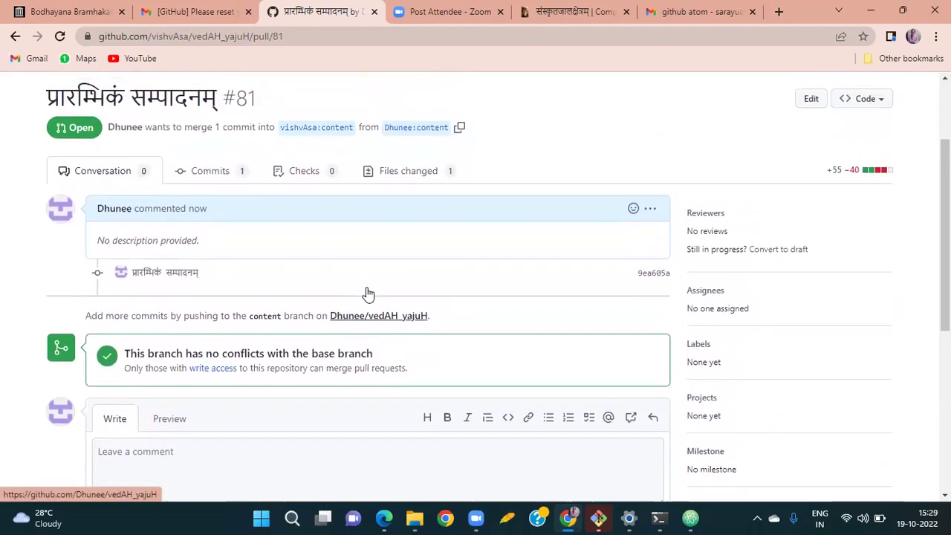
scroll(366, 294, down, 2)
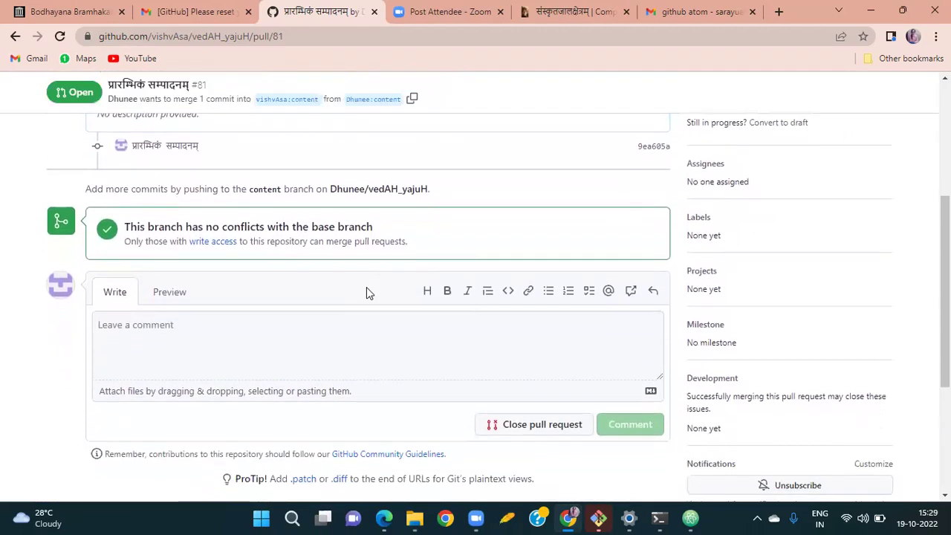
scroll(367, 290, down, 1)
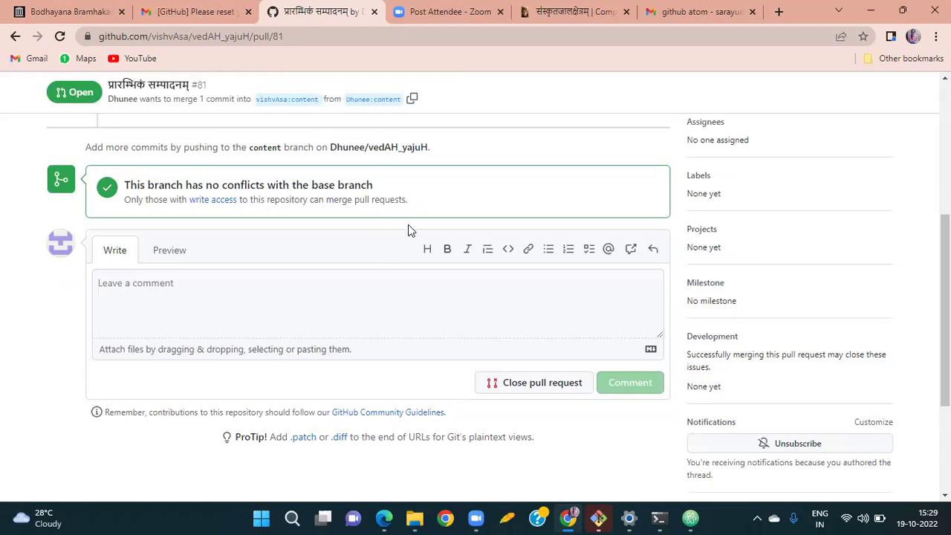
scroll(409, 230, up, 3)
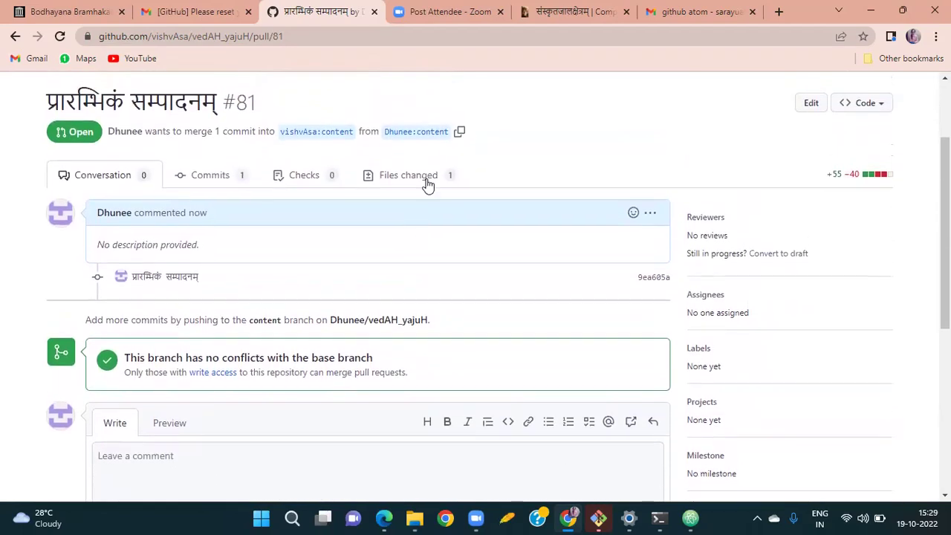
Review pull request #81's Files changed diff of 02_jnAtavyaviShayaH.md (55 additions, 40 deletions).
click(430, 178)
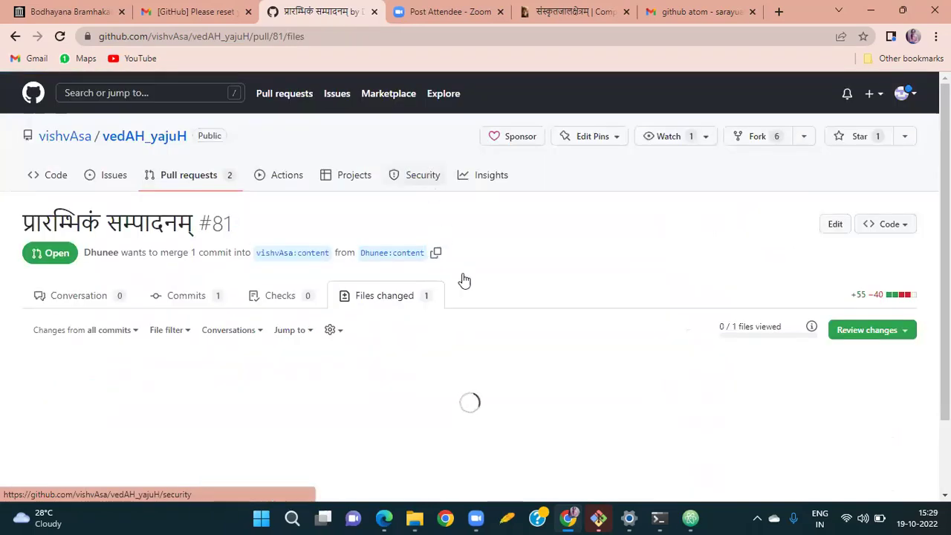
scroll(527, 335, down, 1)
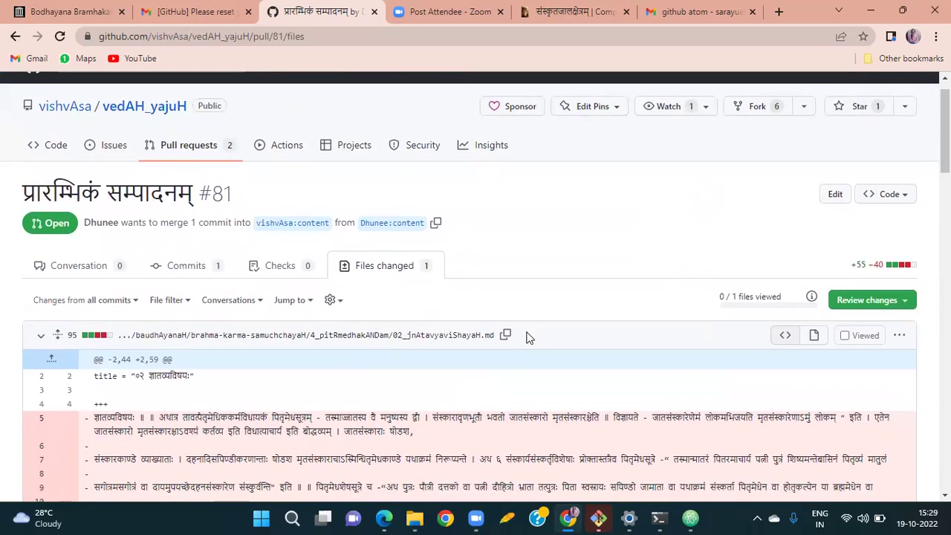
scroll(527, 336, down, 2)
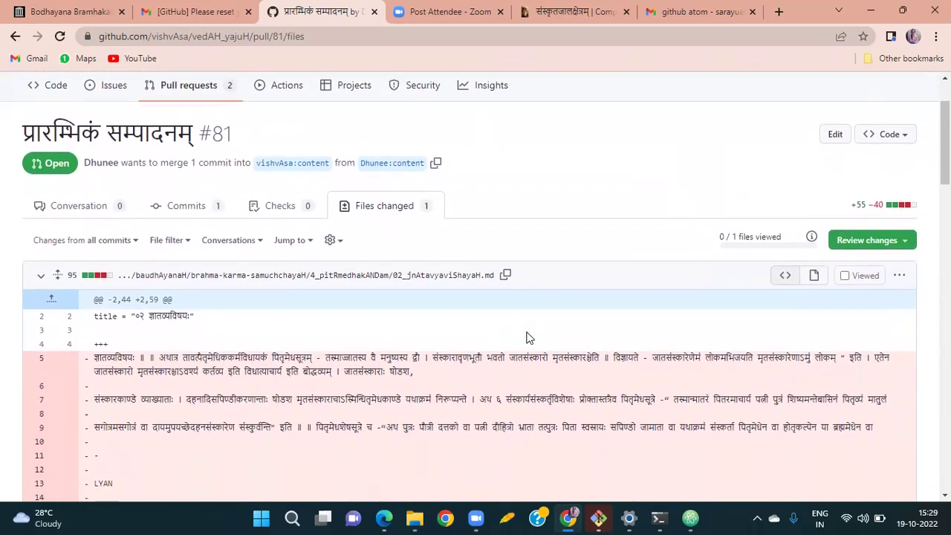
scroll(527, 336, down, 1)
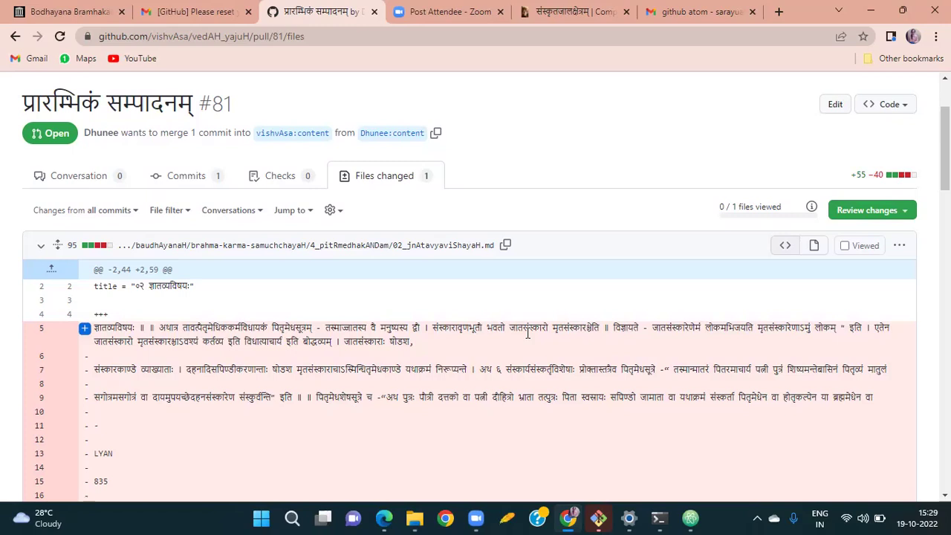
scroll(527, 335, down, 2)
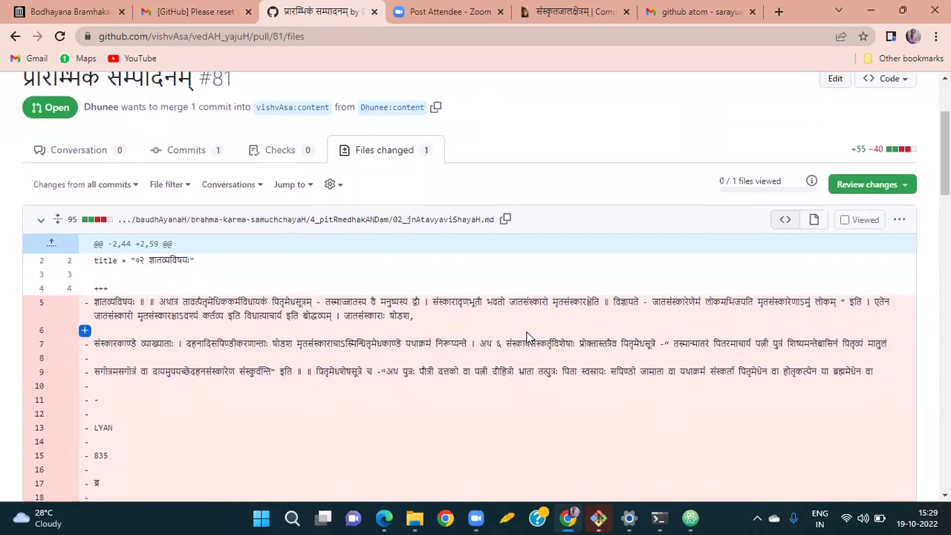
scroll(527, 335, down, 1)
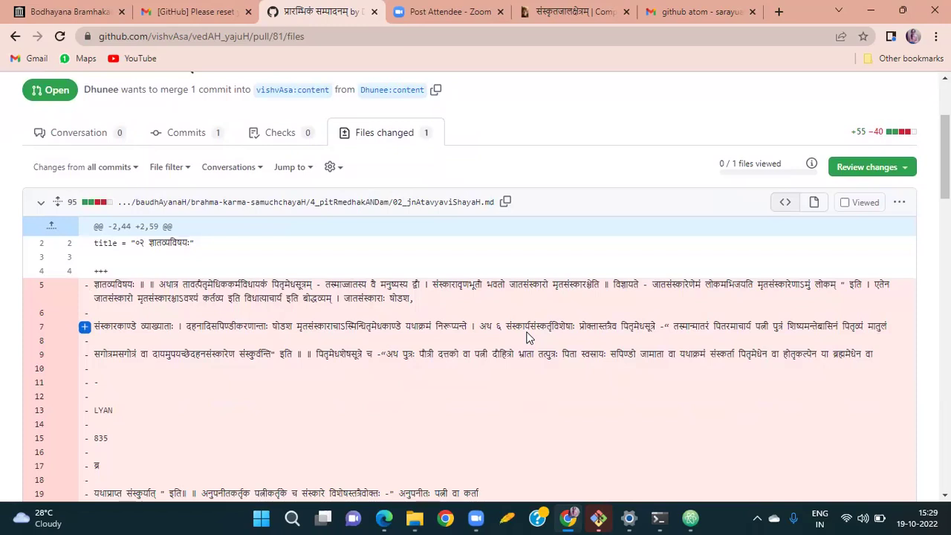
scroll(527, 336, down, 2)
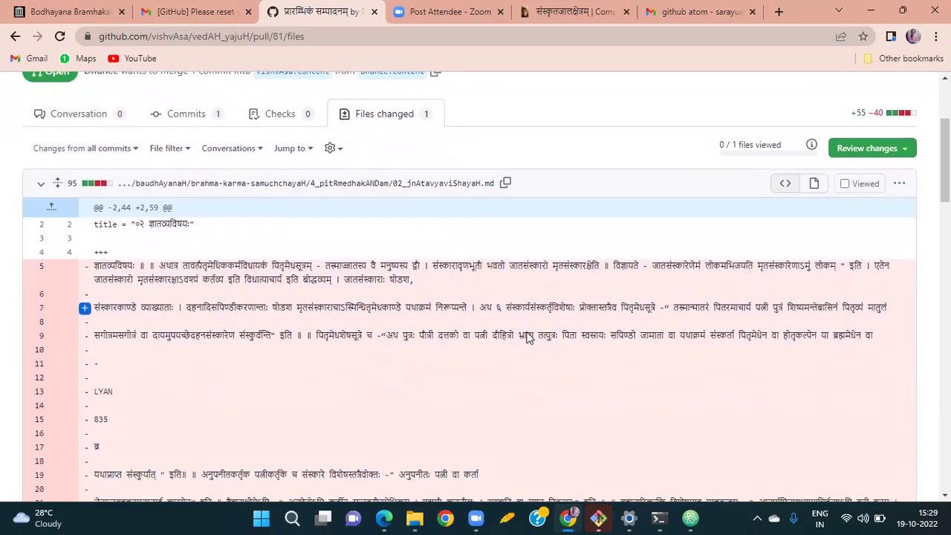
scroll(527, 338, down, 4)
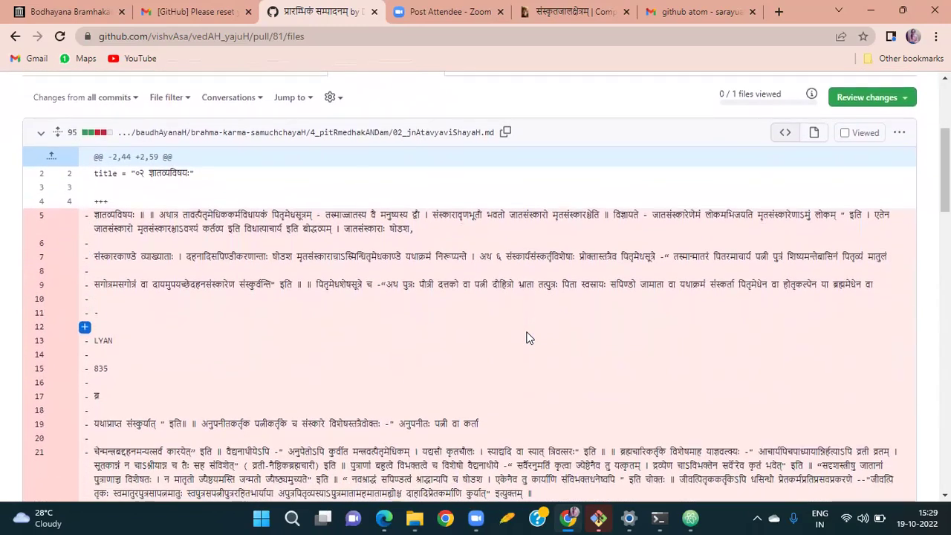
scroll(527, 338, down, 3)
scroll(527, 335, up, 7)
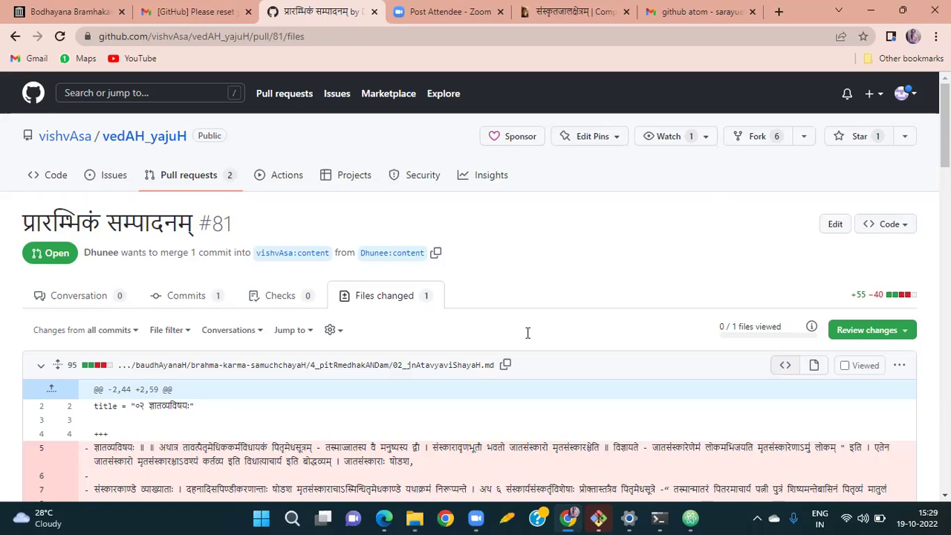
scroll(528, 333, down, 1)
scroll(527, 333, up, 1)
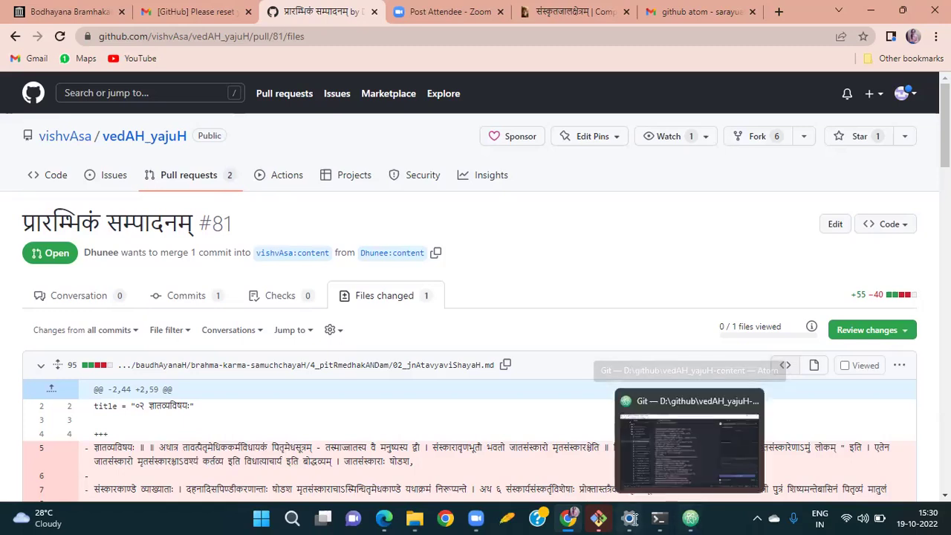
mouse_move(693, 521)
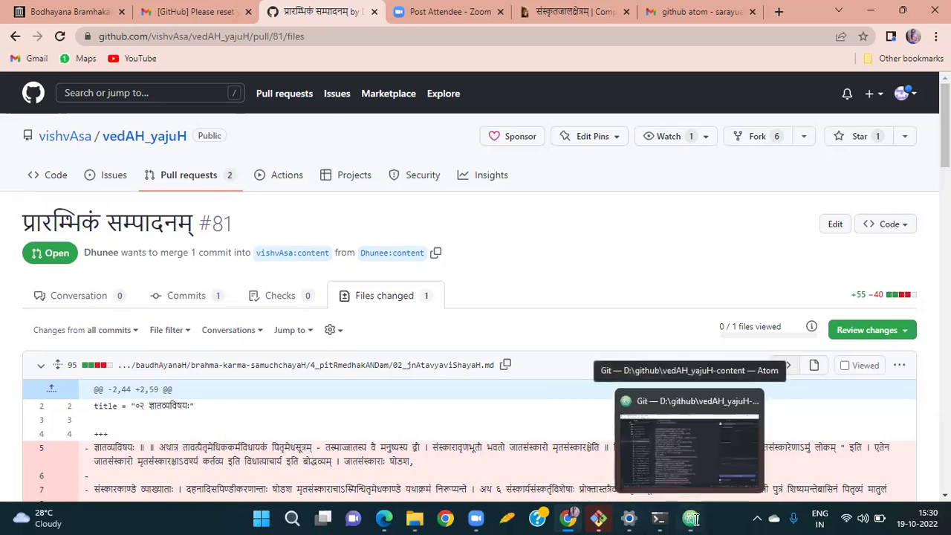